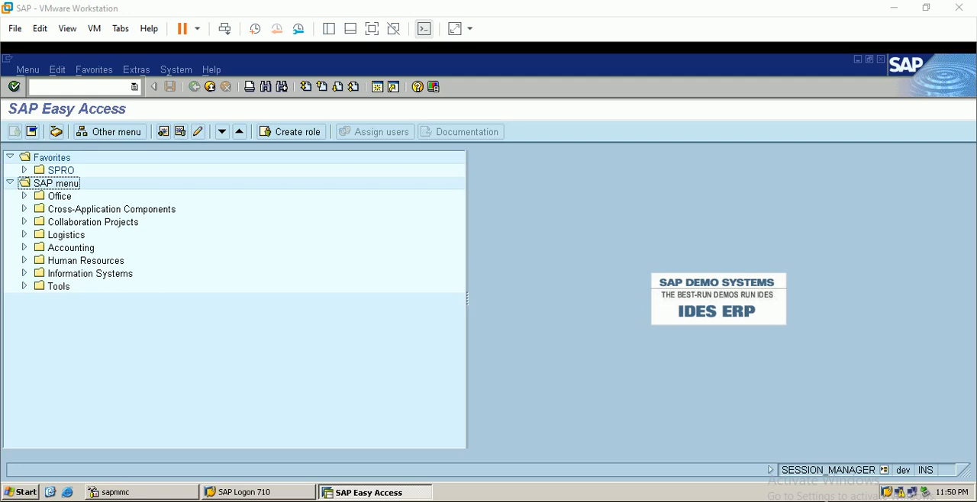
# Open transaction FS00 and expand the asset account group of company code BERP.
pyautogui.click(109, 86)
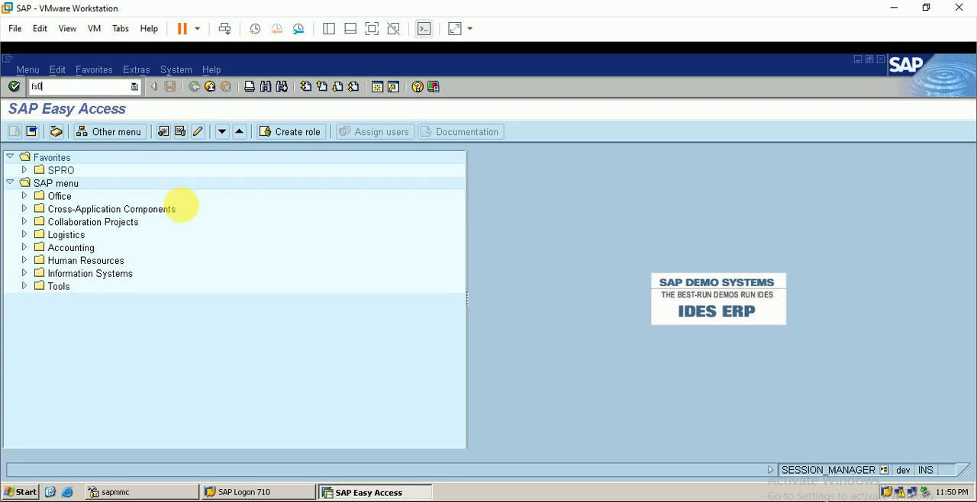
pyautogui.press('Return')
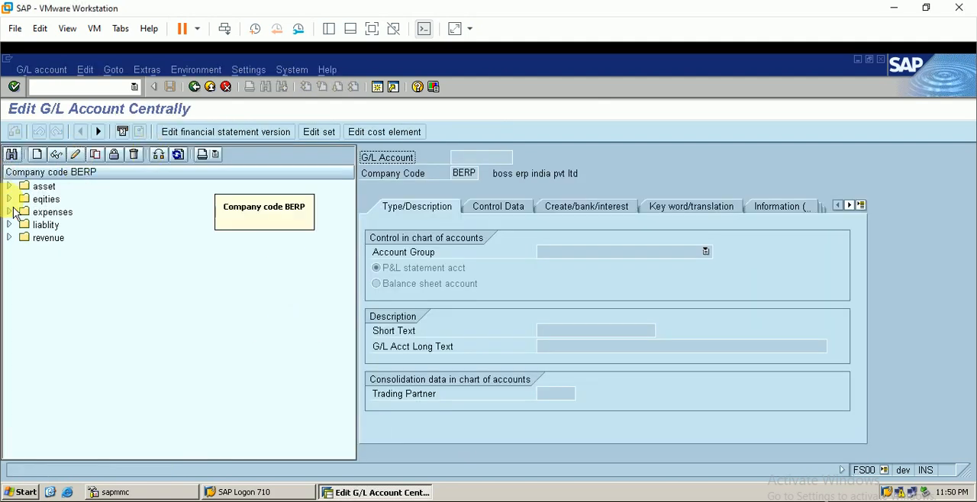
pyautogui.click(9, 186)
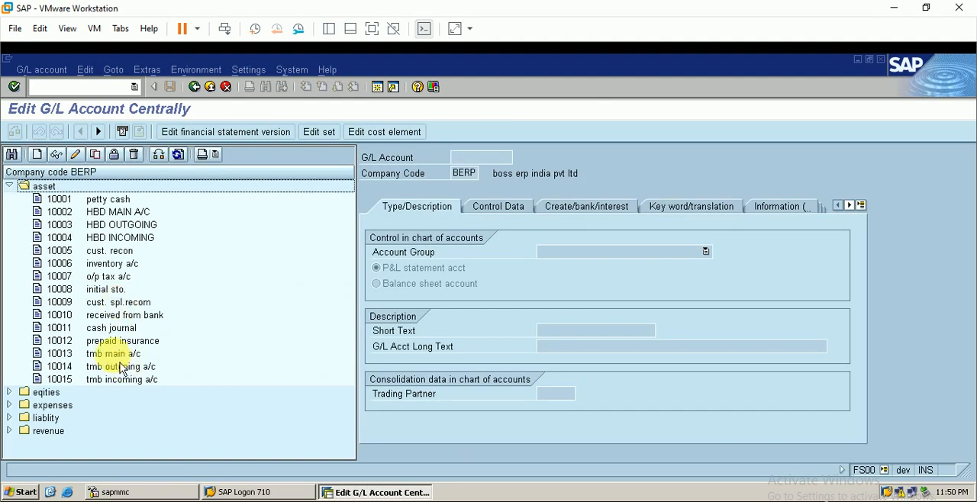
# Examine the tmb main, outgoing and incoming accounts 10013, 10014 and 10015 in the asset list.
pyautogui.click(126, 354)
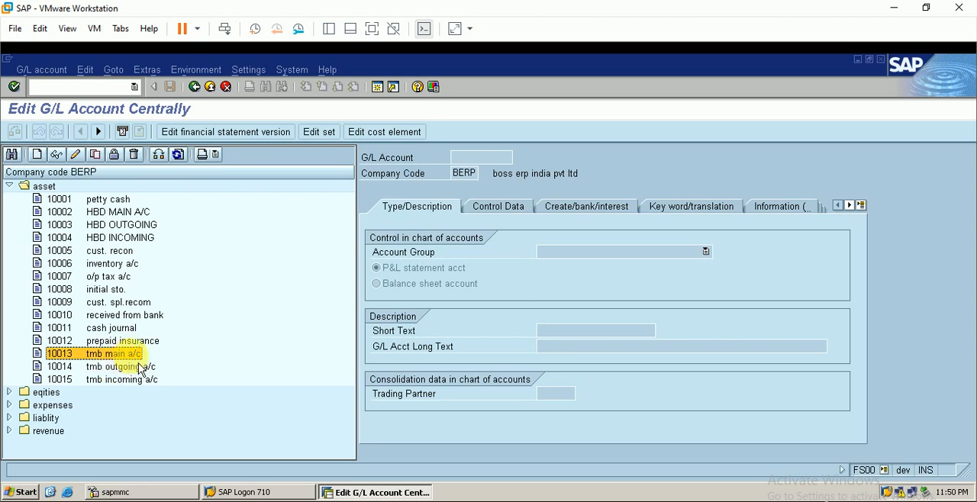
pyautogui.press('Down')
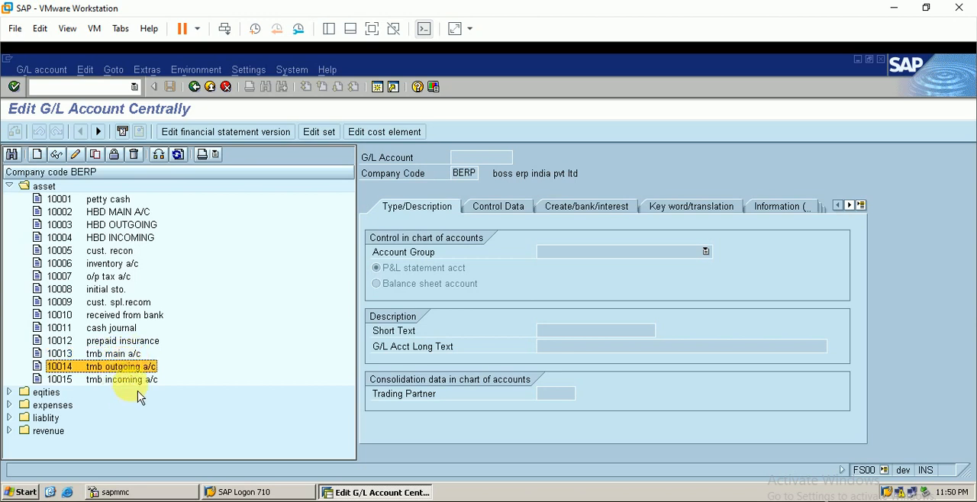
pyautogui.press('Down')
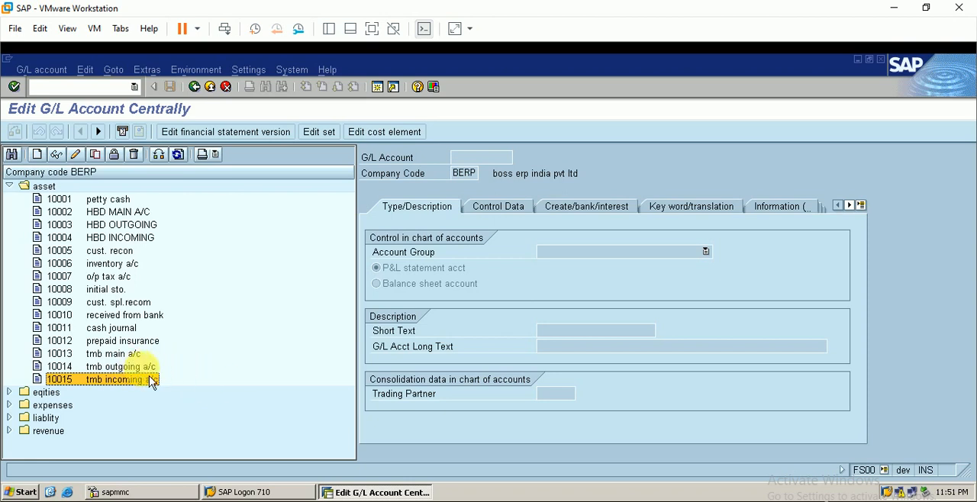
pyautogui.press('Up')
pyautogui.press('Down')
pyautogui.press('Up')
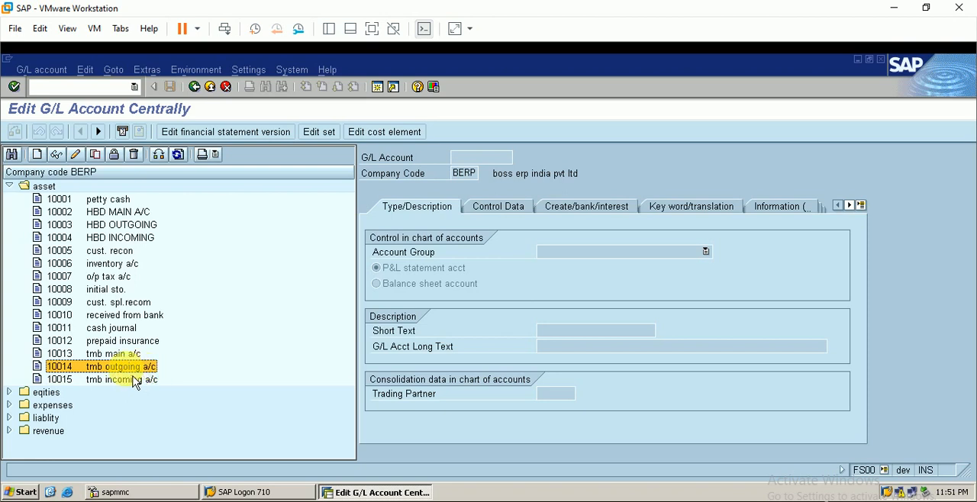
pyautogui.press('Down')
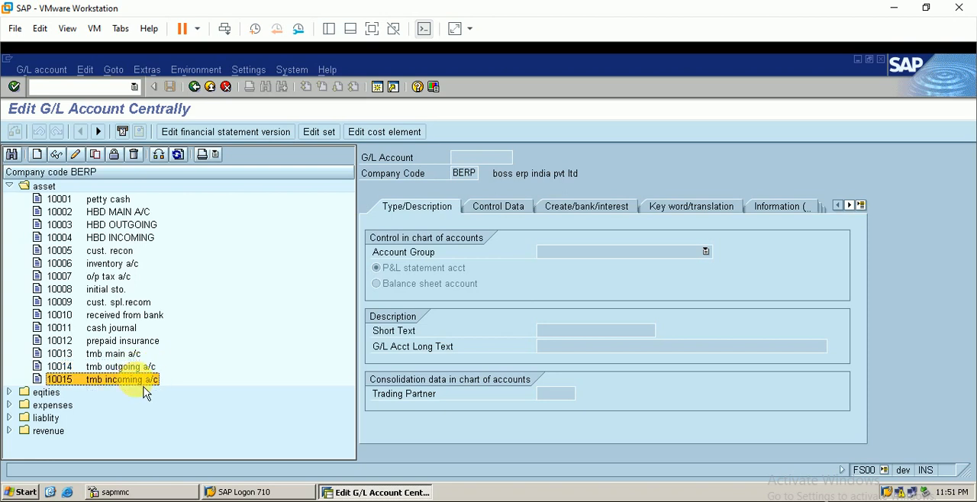
pyautogui.click(151, 369)
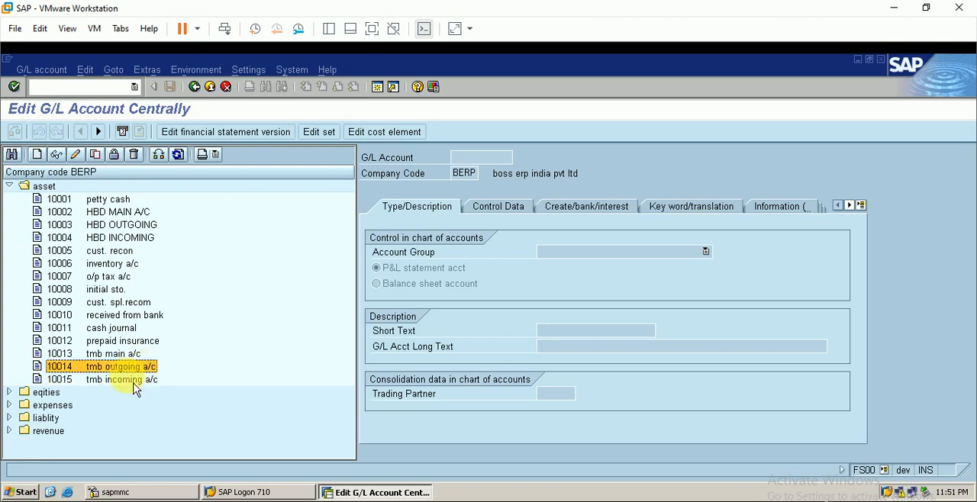
pyautogui.click(132, 380)
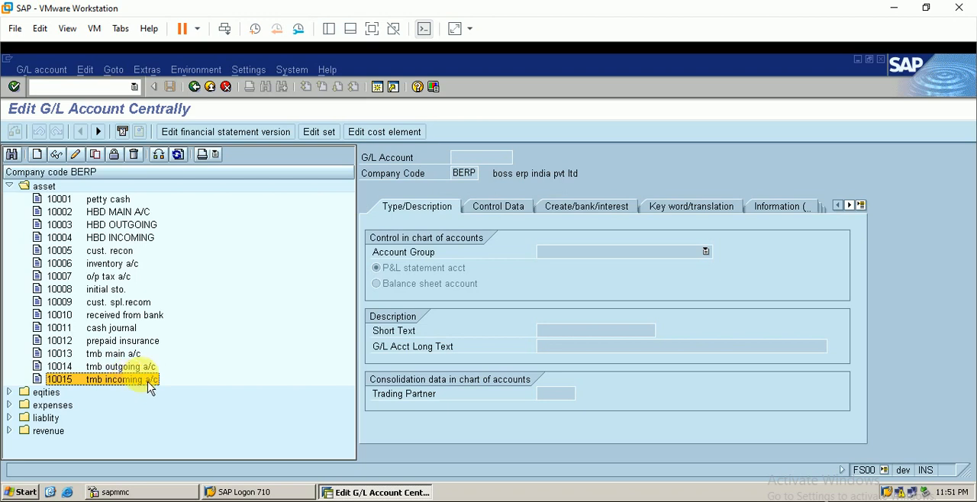
# Open G/L account 10013 and compare the HBD accounts 10002 to 10004 with the tmb accounts 10013 to 10015.
pyautogui.click(123, 356)
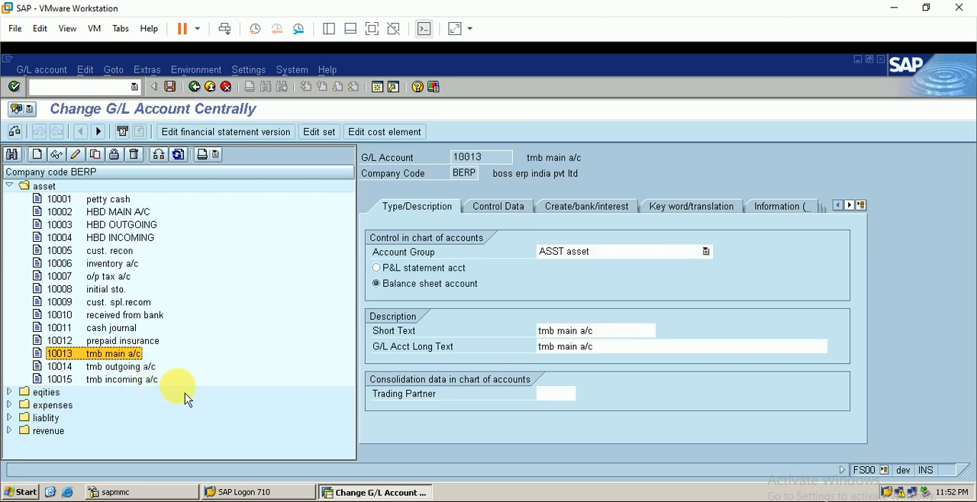
pyautogui.click(141, 212)
pyautogui.click(145, 225)
pyautogui.click(145, 238)
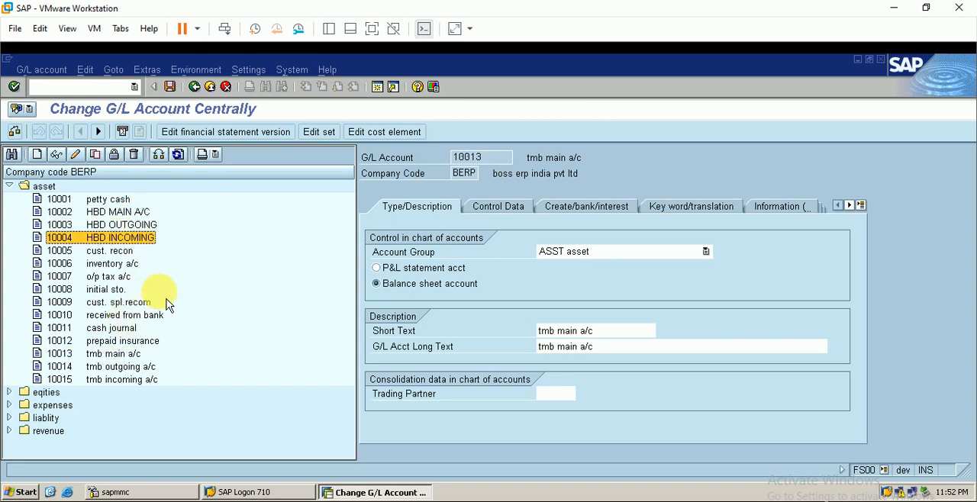
pyautogui.click(121, 355)
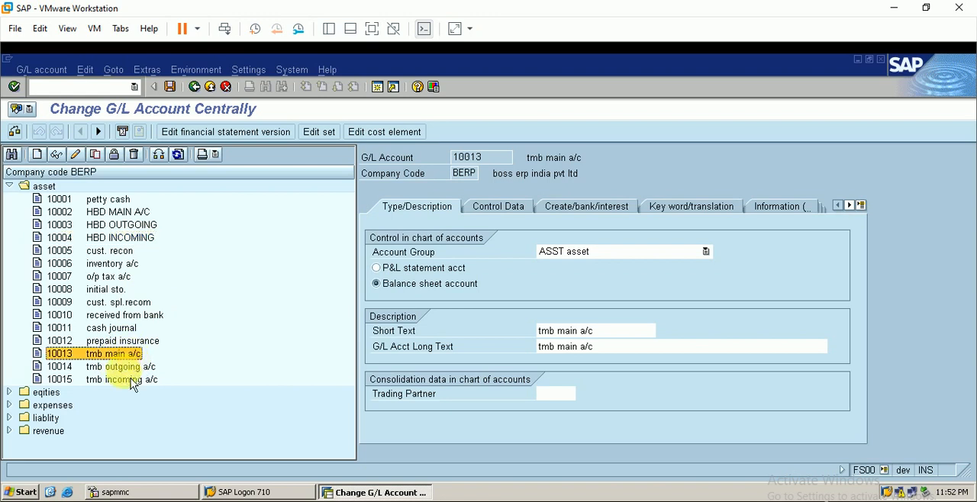
pyautogui.click(128, 368)
pyautogui.click(131, 379)
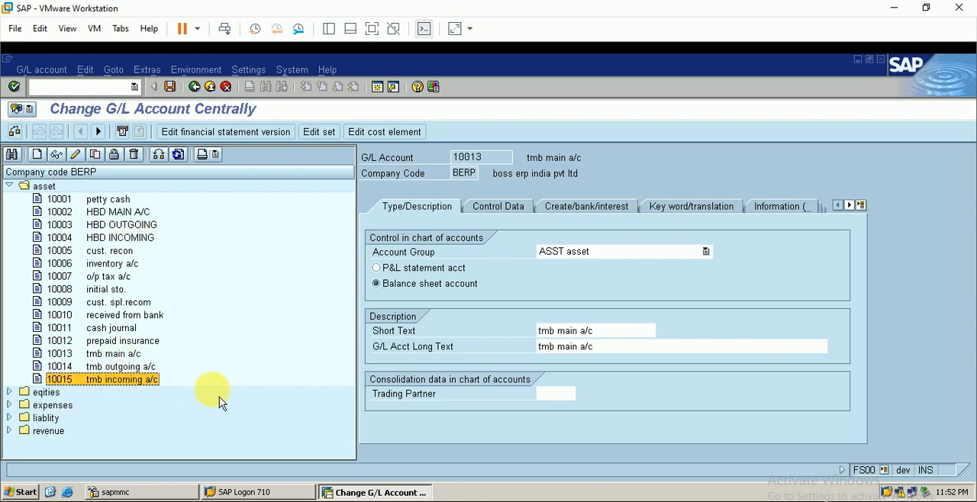
# Review the control data of accounts 10013 and 10014 and the document creation and bank settings of accounts 10014 and 10015.
pyautogui.click(125, 354)
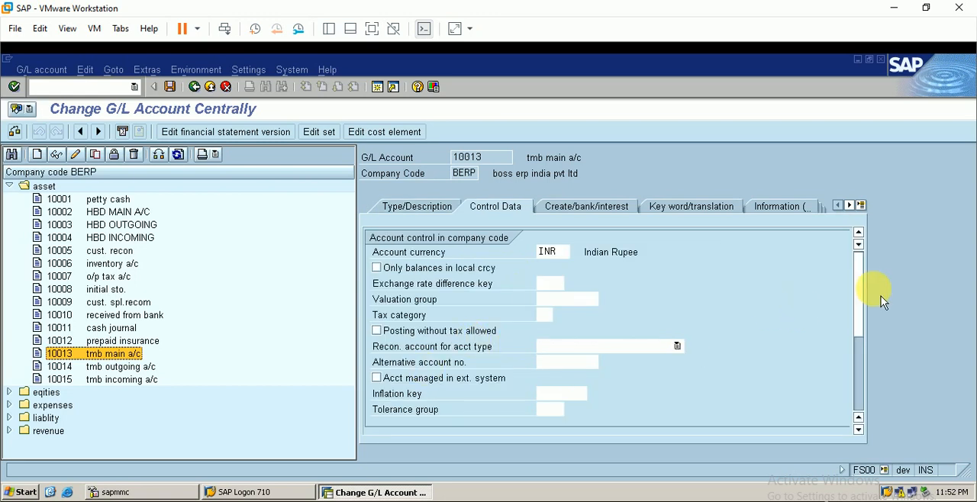
pyautogui.scroll(-2, 868, 279)
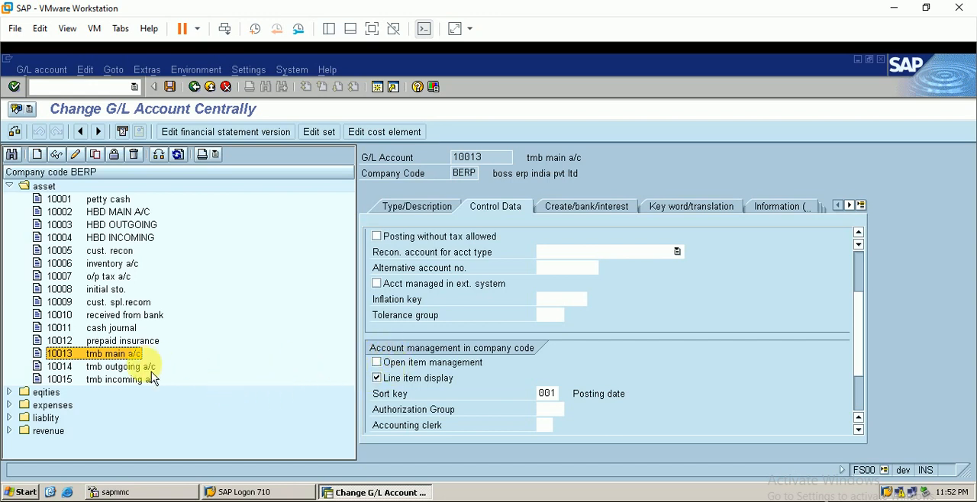
pyautogui.doubleClick(141, 367)
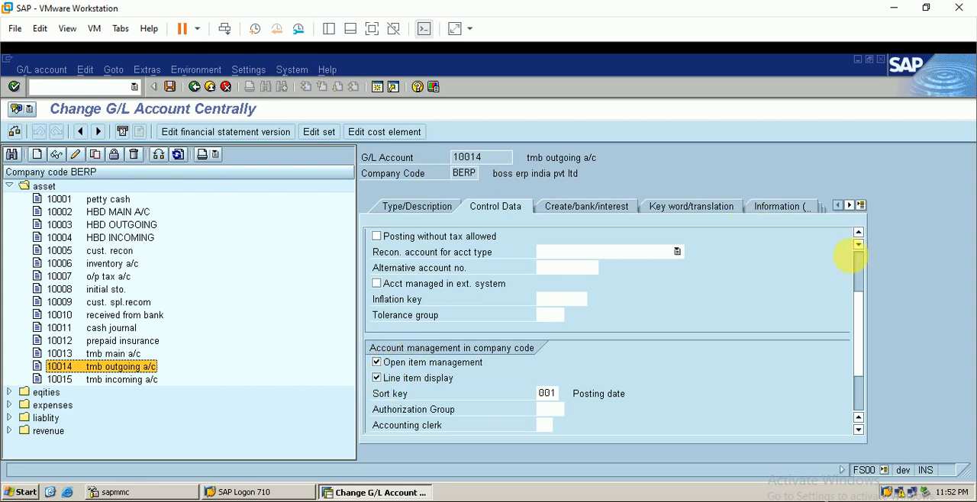
pyautogui.scroll(2, 865, 269)
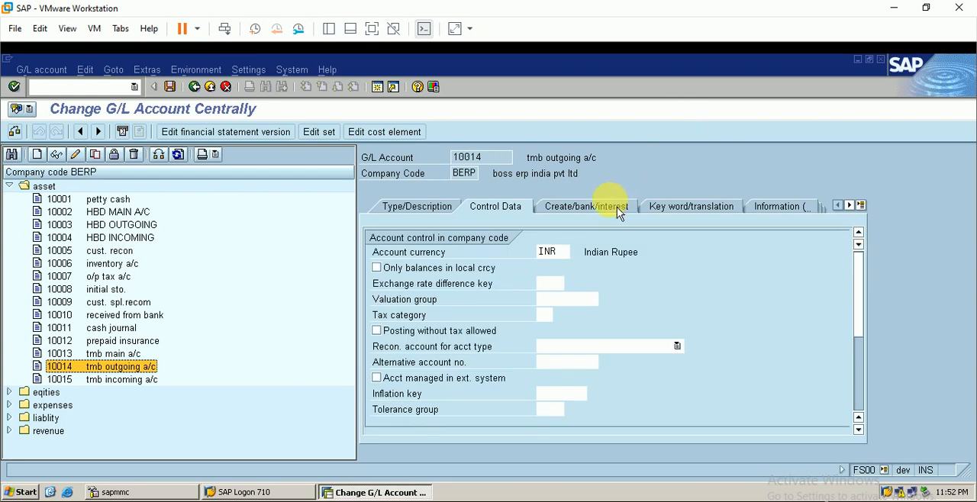
pyautogui.click(586, 208)
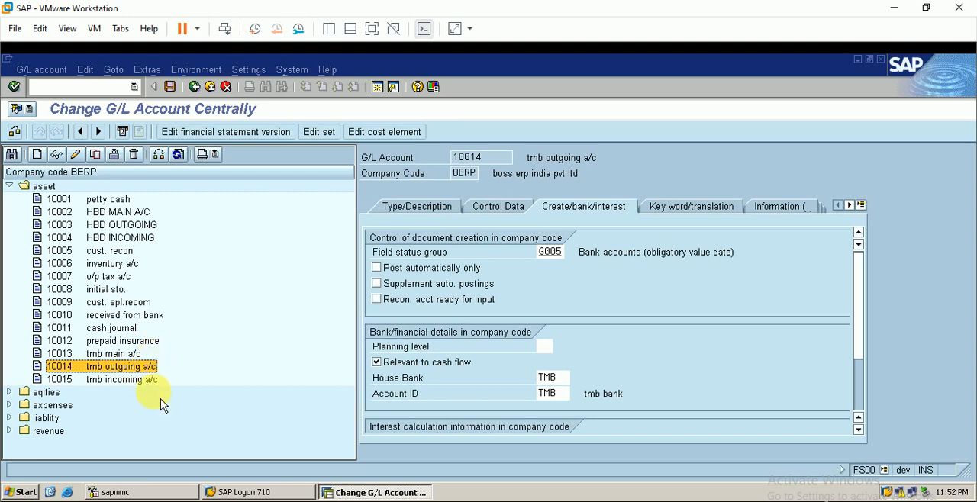
pyautogui.doubleClick(149, 379)
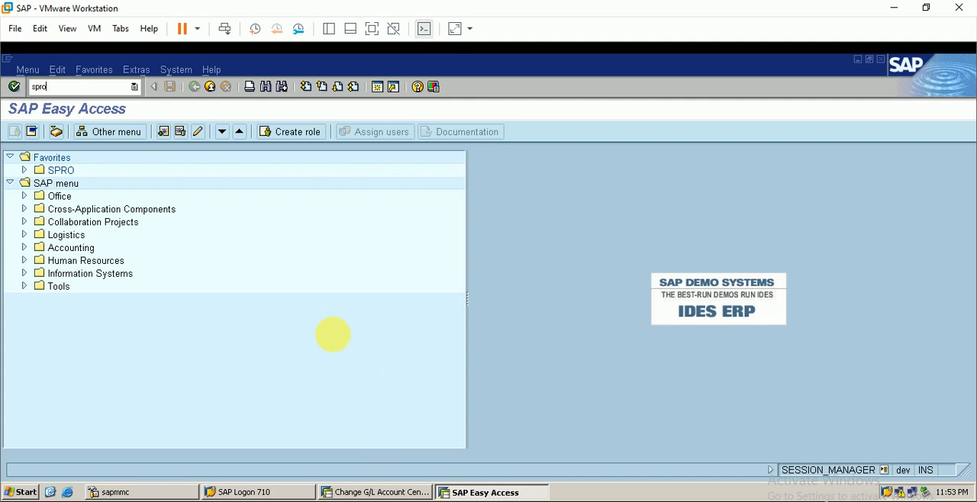
# Run transaction SPRO, open the SAP Reference IMG and expand Financial Accounting (New) to the Bank Accounting subnodes.
pyautogui.press('Return')
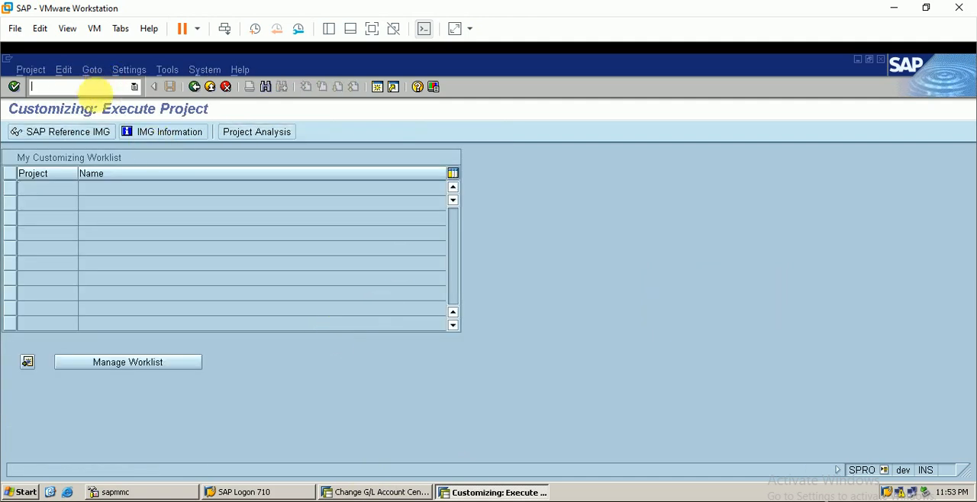
pyautogui.click(106, 132)
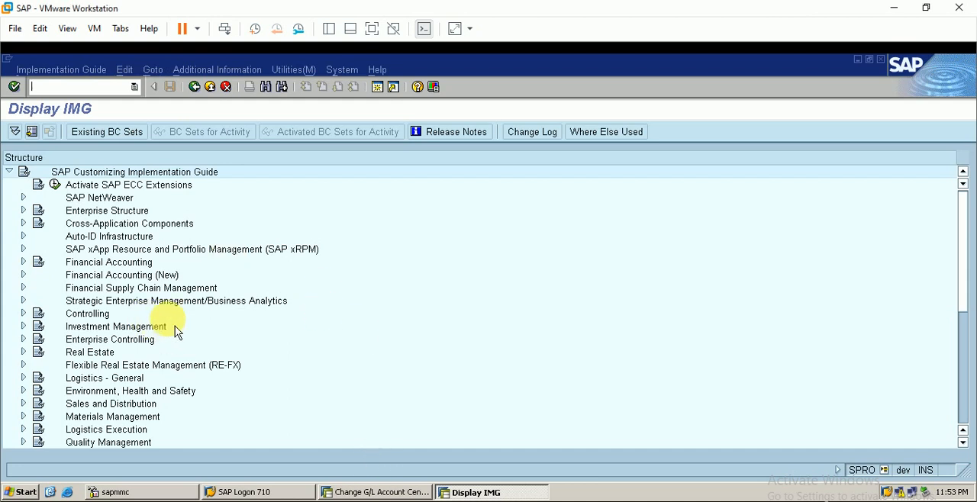
pyautogui.click(24, 274)
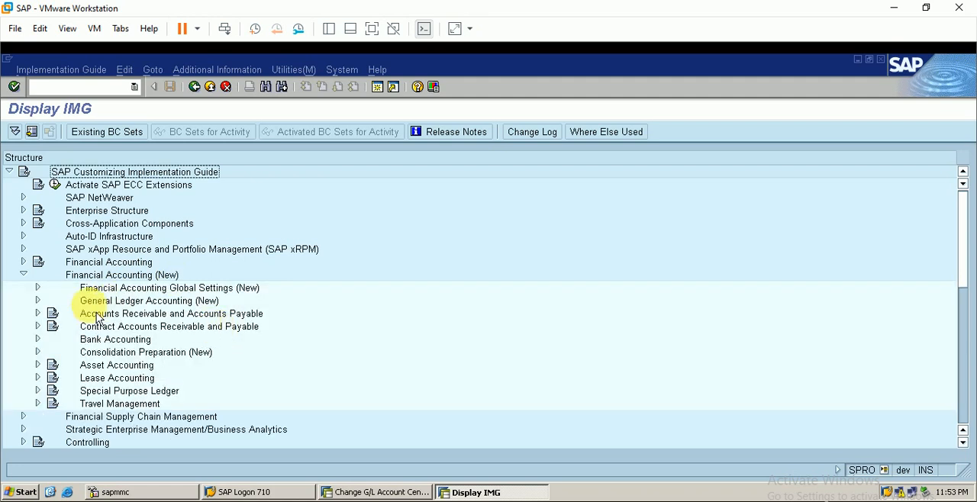
pyautogui.click(38, 339)
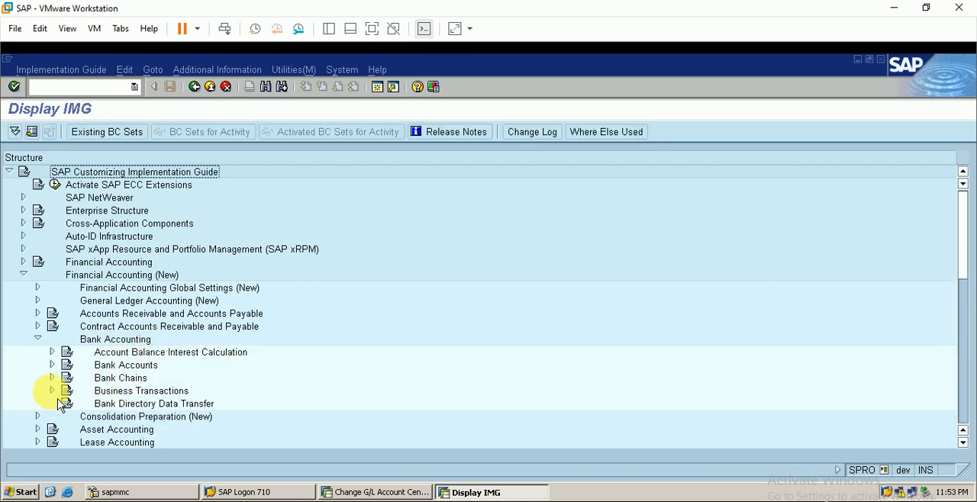
# Open the Create and Assign Business Transactions activity for Manual Bank Statement, within Business Transactions and Payment Transactions.
pyautogui.click(52, 391)
pyautogui.scroll(-2, 115, 408)
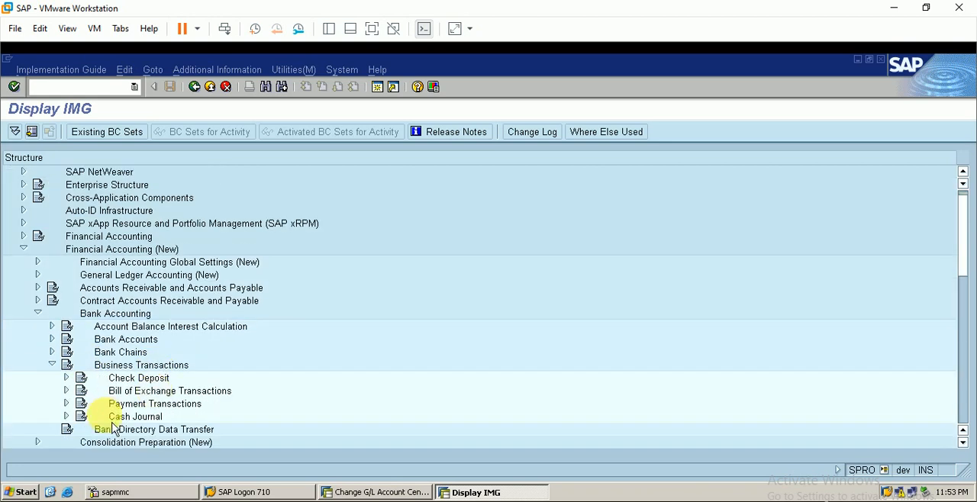
pyautogui.click(67, 365)
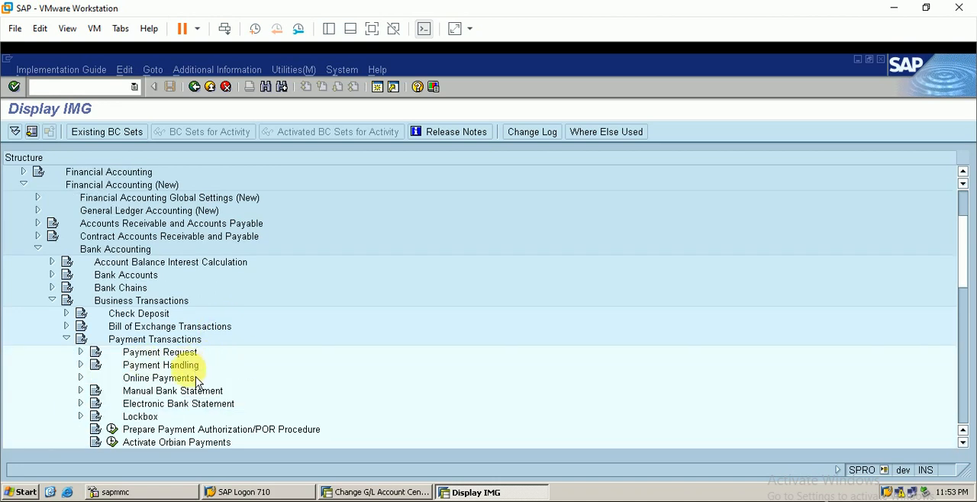
pyautogui.scroll(-2, 168, 395)
pyautogui.click(81, 352)
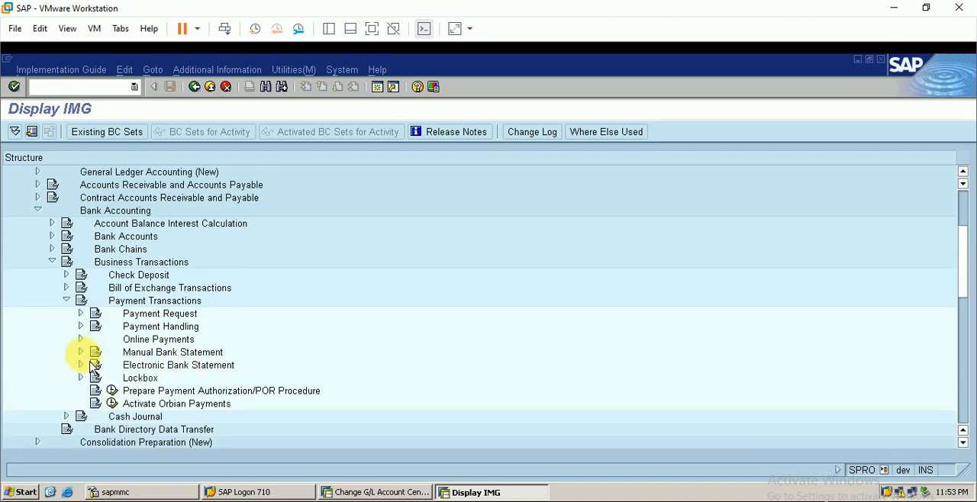
pyautogui.scroll(-1, 167, 366)
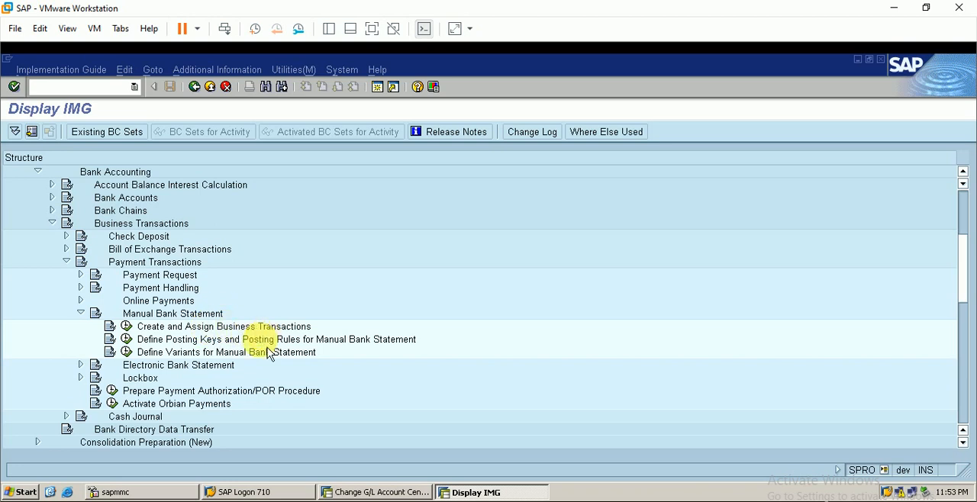
pyautogui.scroll(-2, 229, 328)
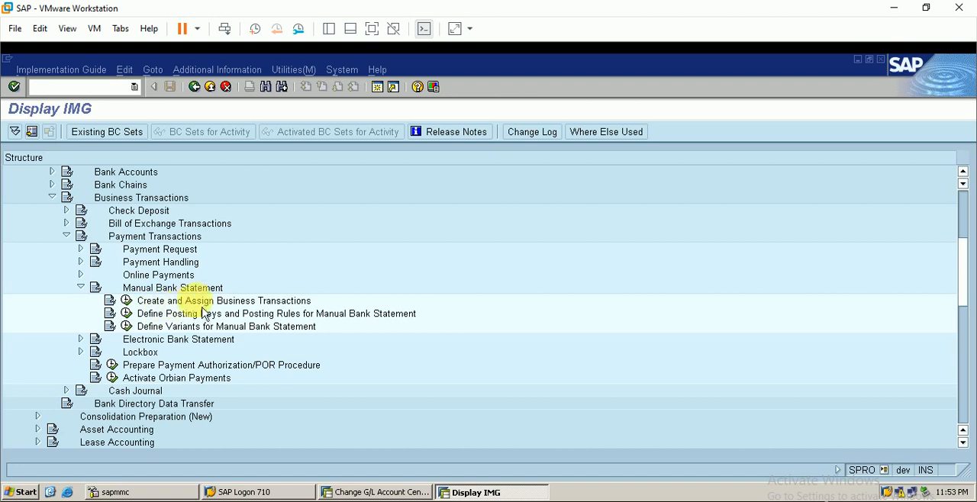
pyautogui.click(127, 300)
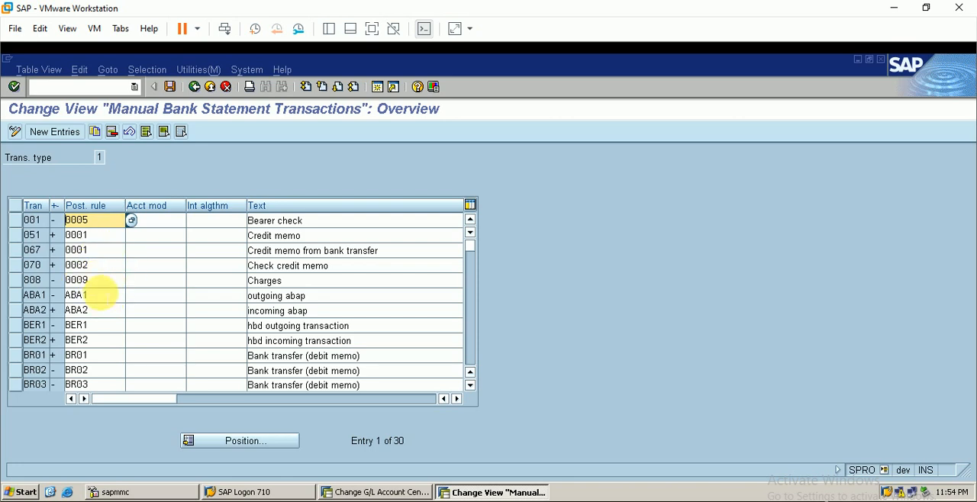
# Find and select transactions TMB1 and TMB2 in the manual bank statement transactions, and display the possible +/- sign values.
pyautogui.scroll(-1, 153, 337)
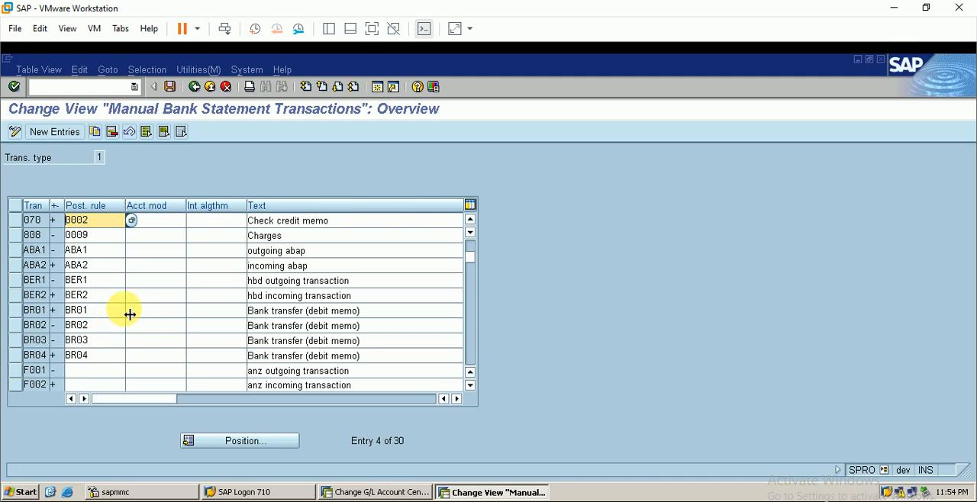
pyautogui.scroll(-2, 130, 315)
pyautogui.scroll(-1, 79, 323)
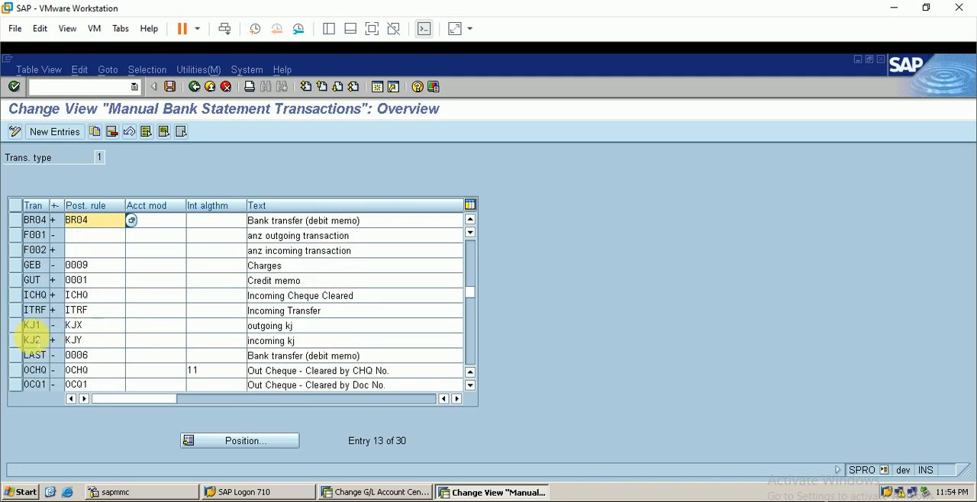
pyautogui.scroll(-2, 76, 330)
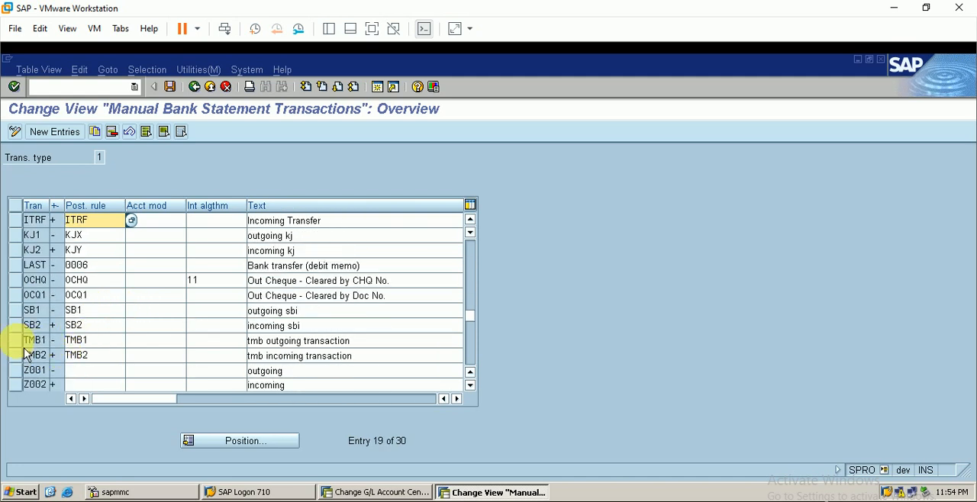
pyautogui.moveTo(13, 341); pyautogui.dragTo(14, 355)
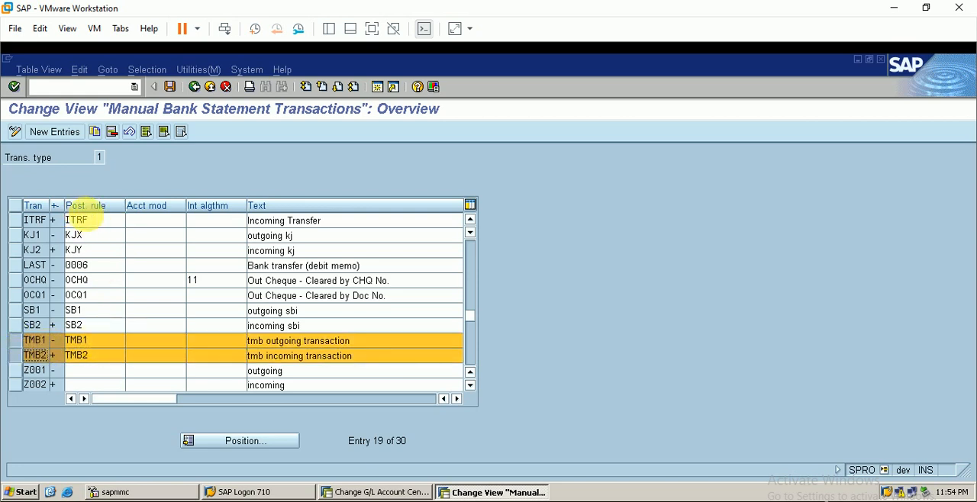
pyautogui.click(97, 344)
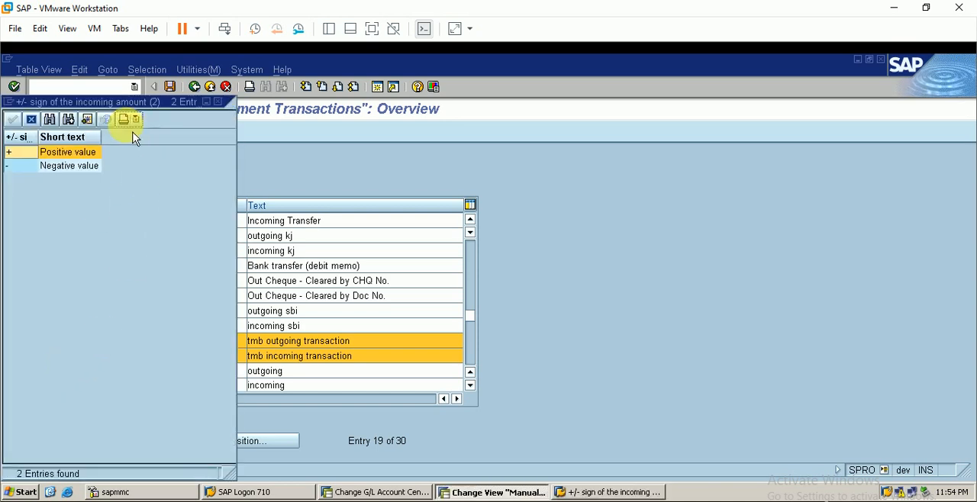
# Close the +/- sign value list and check the posting rule assigned to transaction TMB1.
pyautogui.moveTo(120, 103); pyautogui.dragTo(674, 111)
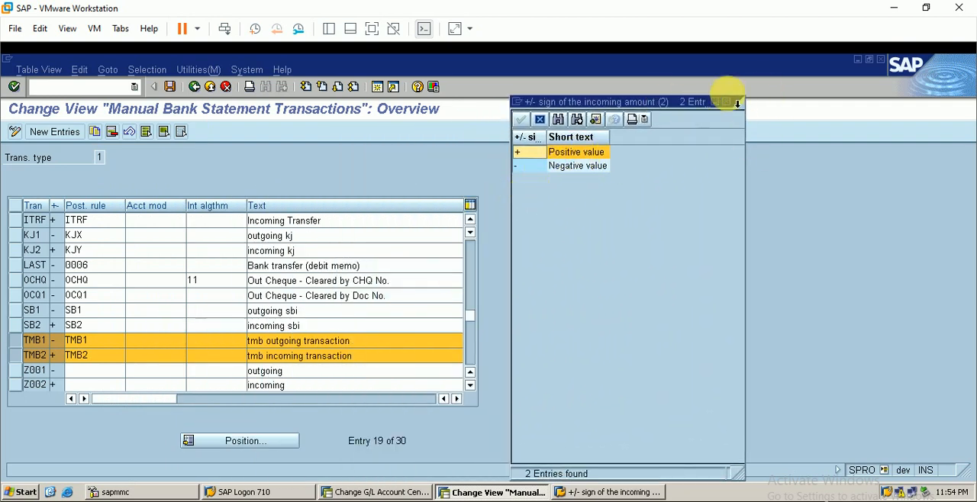
pyautogui.click(727, 101)
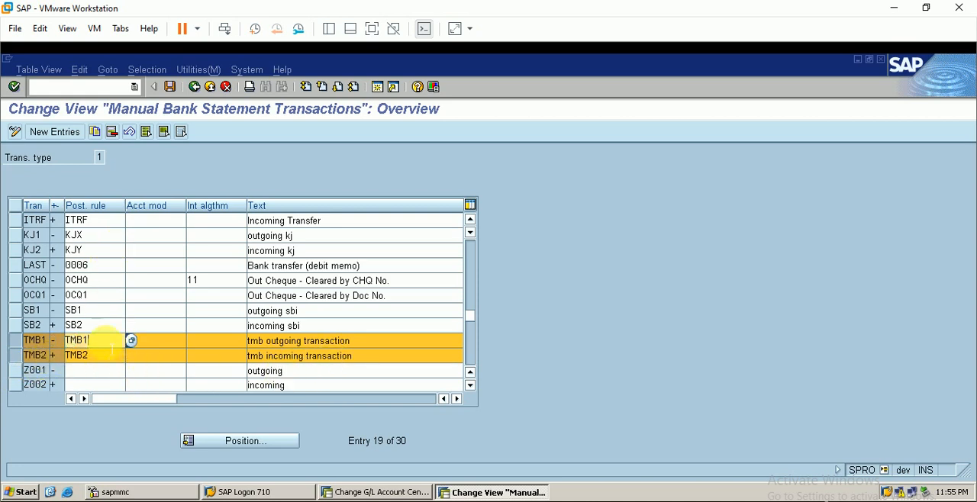
pyautogui.doubleClick(77, 341)
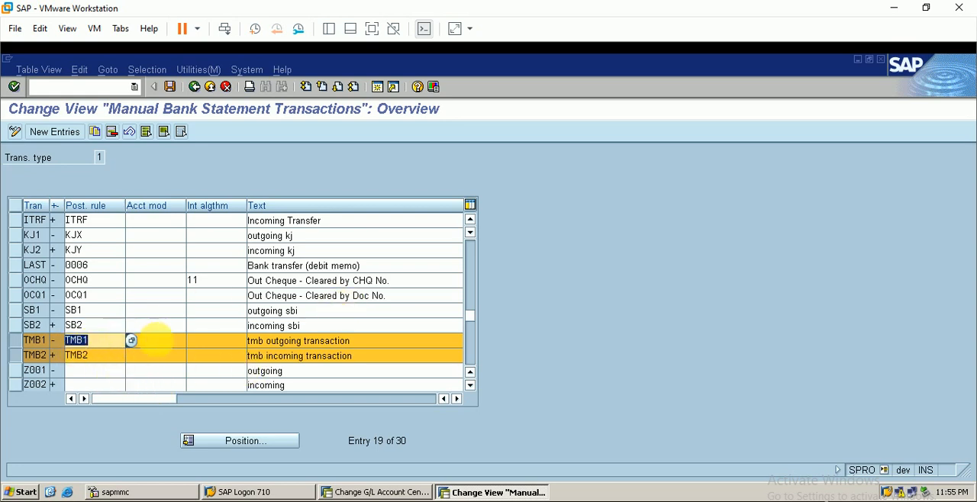
pyautogui.click(118, 211)
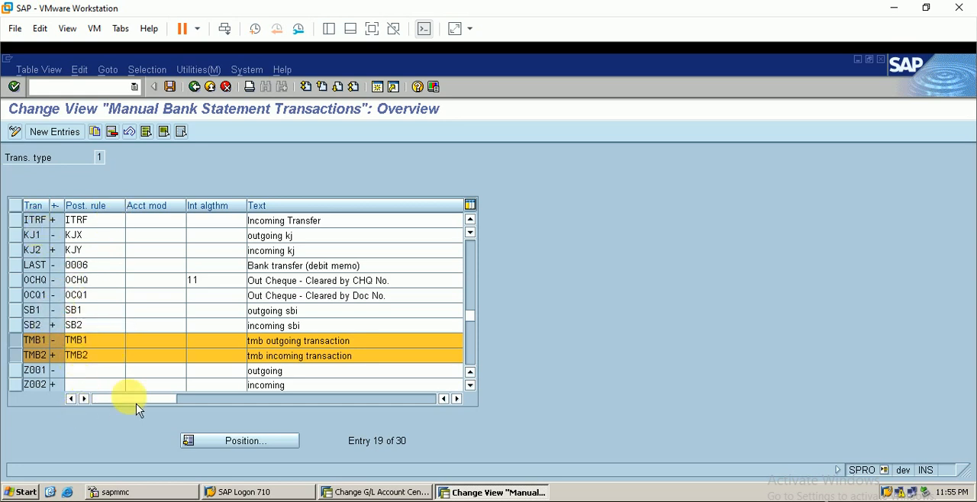
# Save and leave the transactions view, and open Define Posting Keys and Posting Rules for Manual Bank Statement with chart of accounts BERP.
pyautogui.click(170, 86)
pyautogui.click(194, 86)
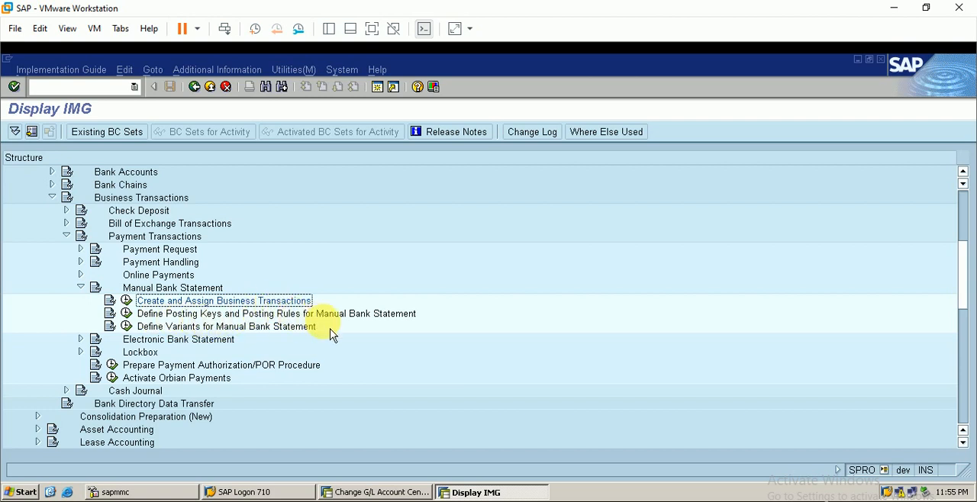
pyautogui.click(127, 313)
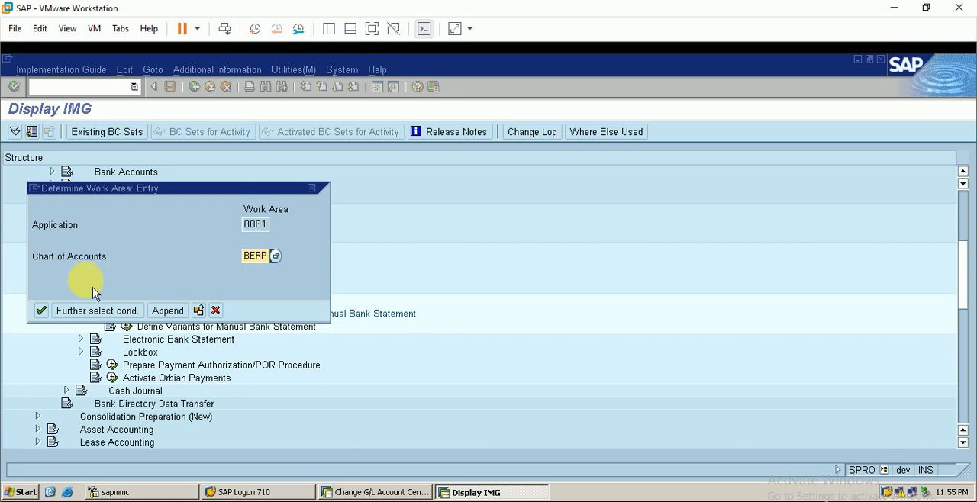
pyautogui.click(54, 312)
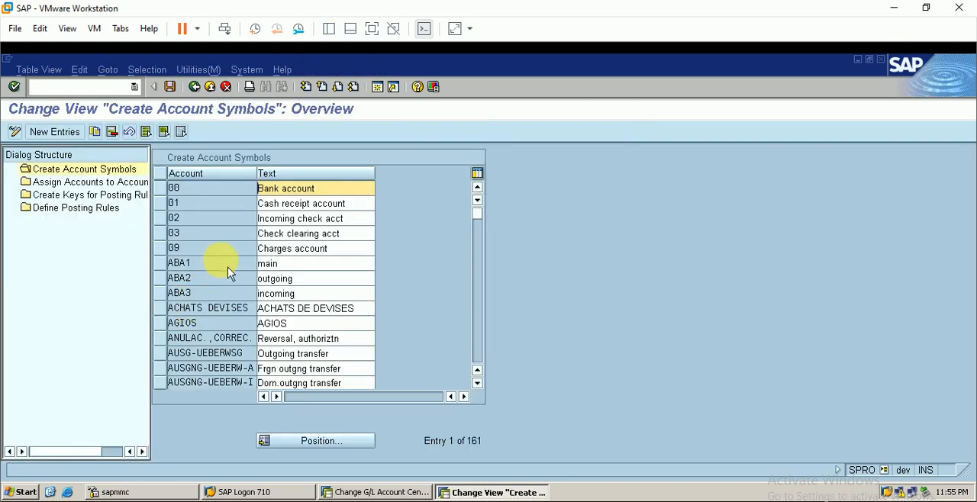
# Find and select the account symbols TMB1, TMB2 and TMB3 among the account symbols.
pyautogui.scroll(-1, 230, 271)
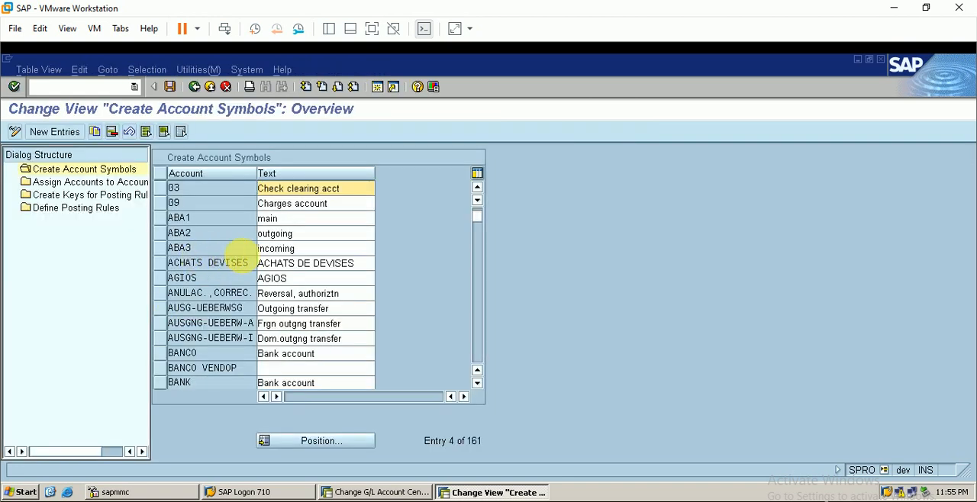
pyautogui.scroll(-5, 231, 243)
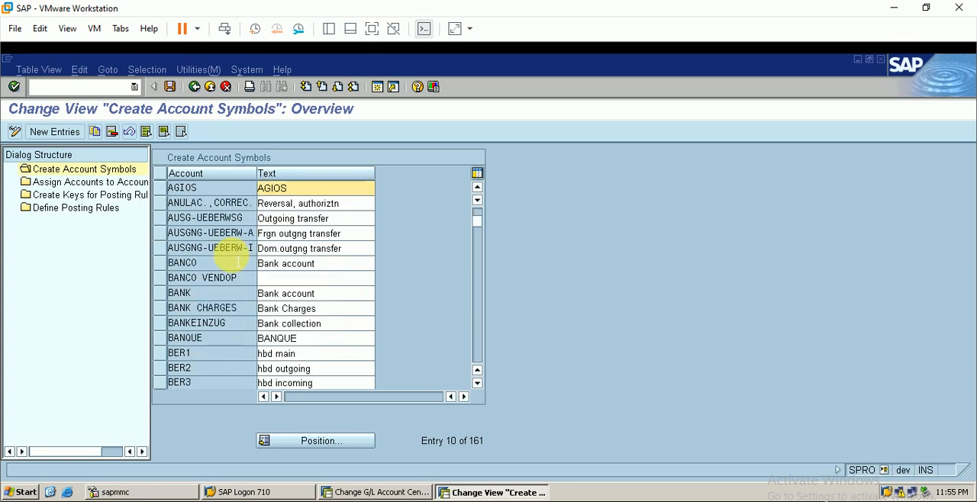
pyautogui.scroll(-8, 200, 297)
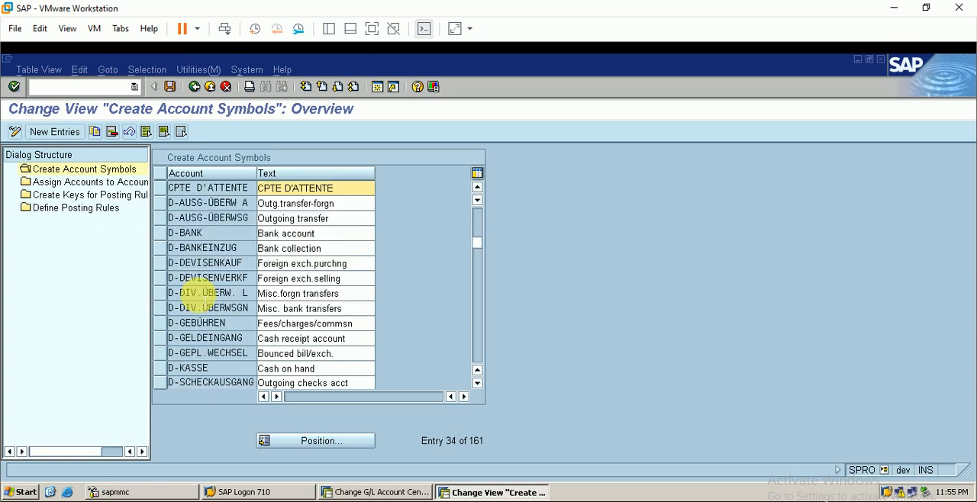
pyautogui.scroll(-10, 200, 296)
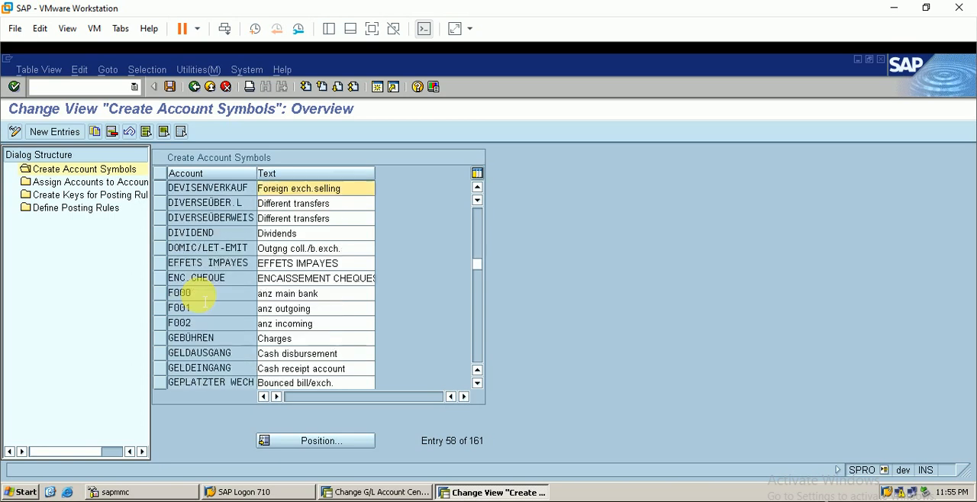
pyautogui.scroll(-2, 204, 299)
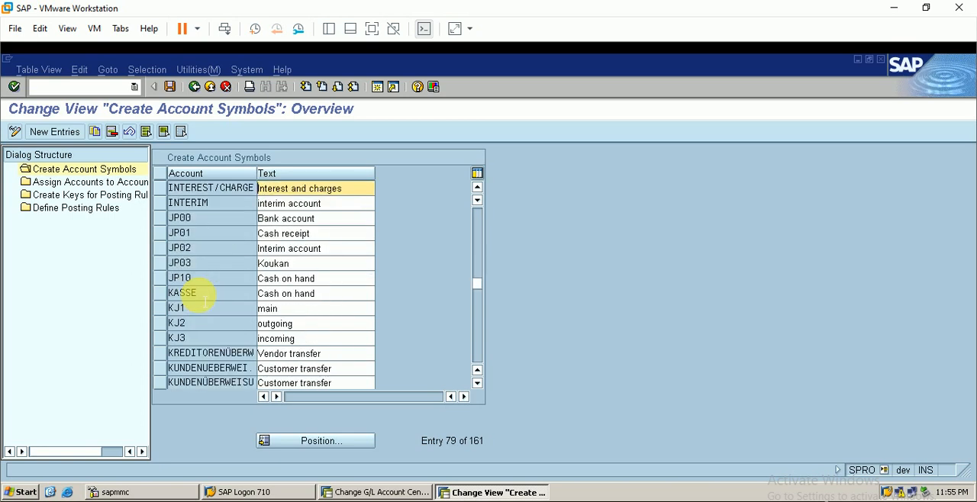
pyautogui.scroll(-12, 200, 294)
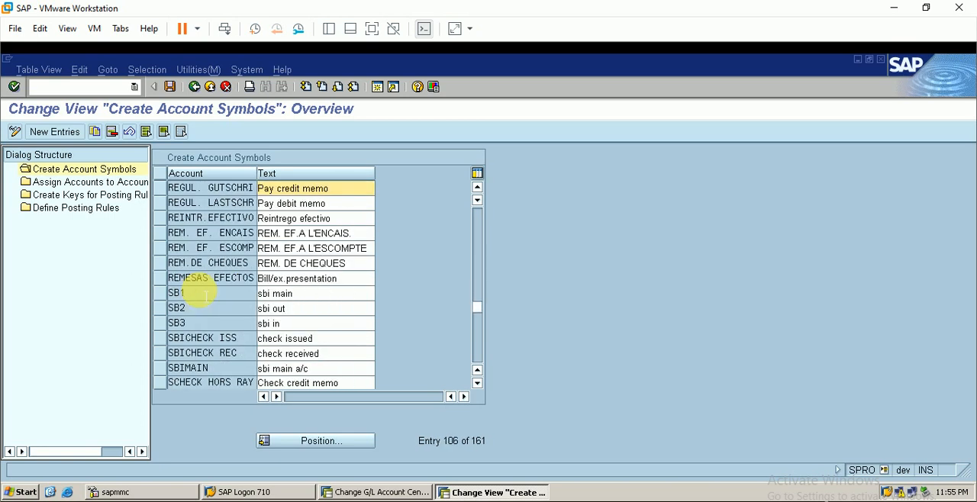
pyautogui.scroll(-3, 198, 290)
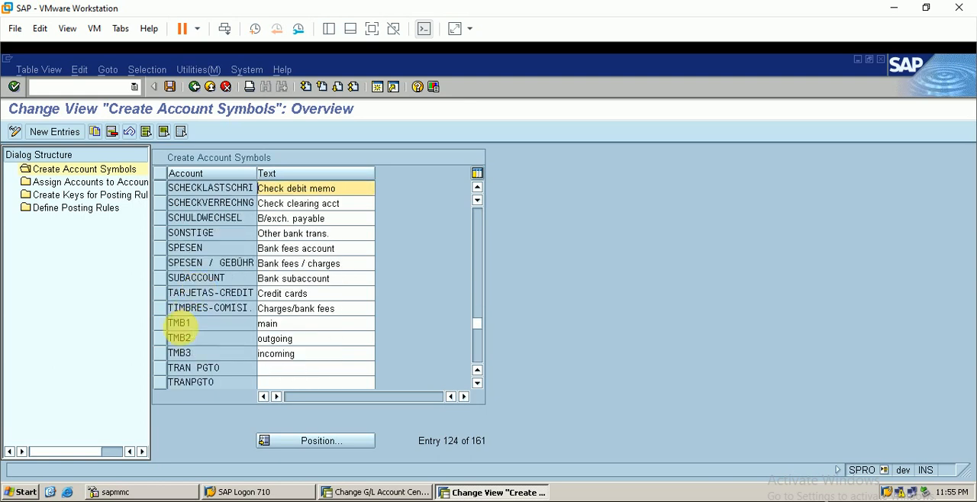
pyautogui.moveTo(171, 328); pyautogui.dragTo(168, 355)
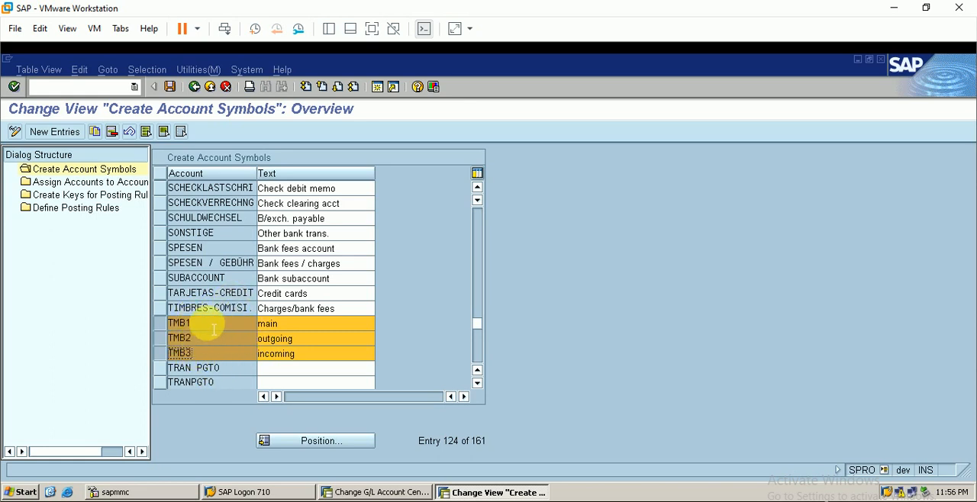
# Set the texts of symbols TMB1, TMB2 and TMB3 to "main tmb", "outgoing tmb" and "incoming tmb", and save.
pyautogui.click(279, 324)
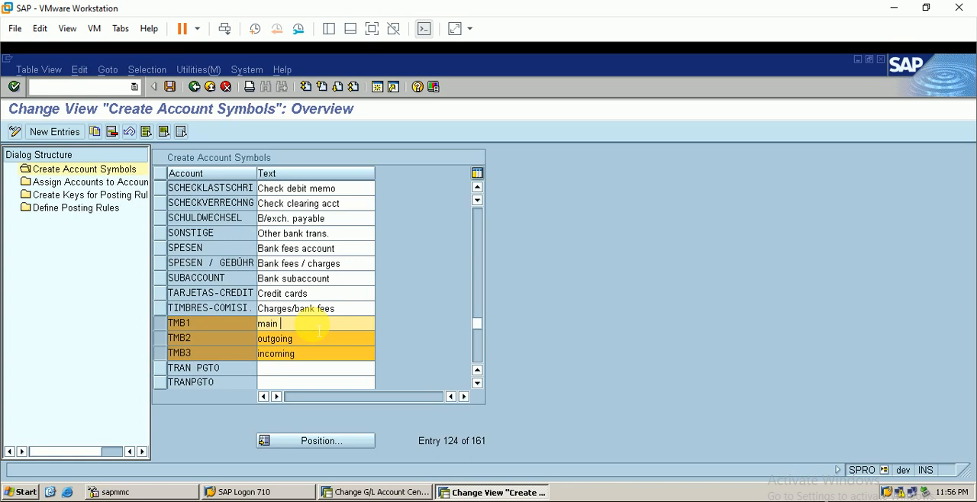
pyautogui.write('tmb')
pyautogui.click(313, 341)
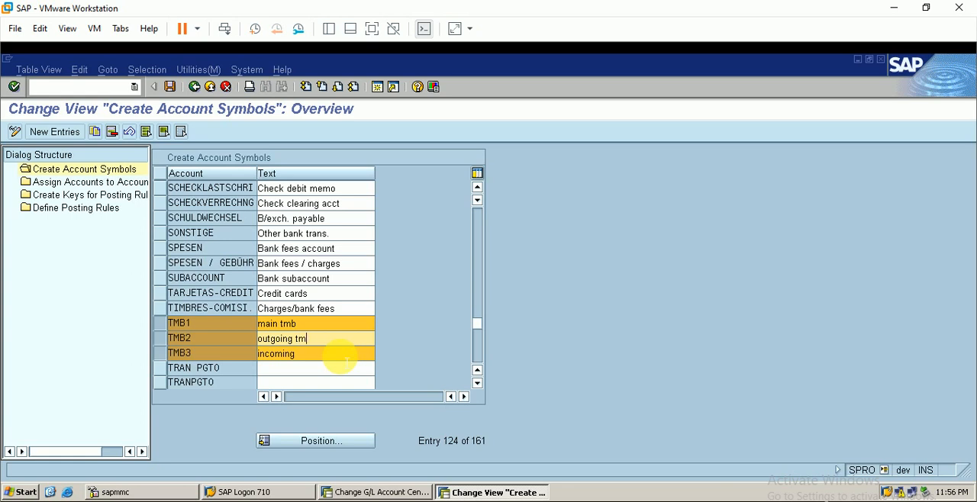
pyautogui.click(319, 355)
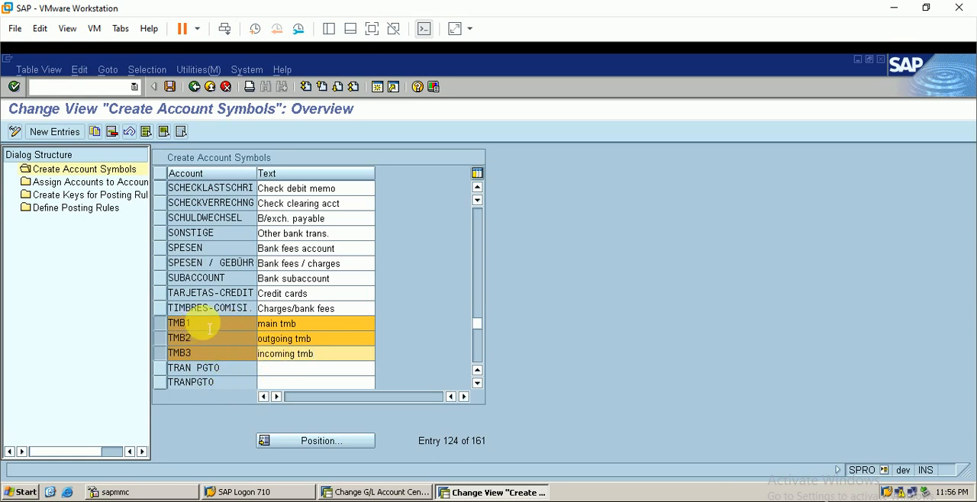
pyautogui.click(171, 87)
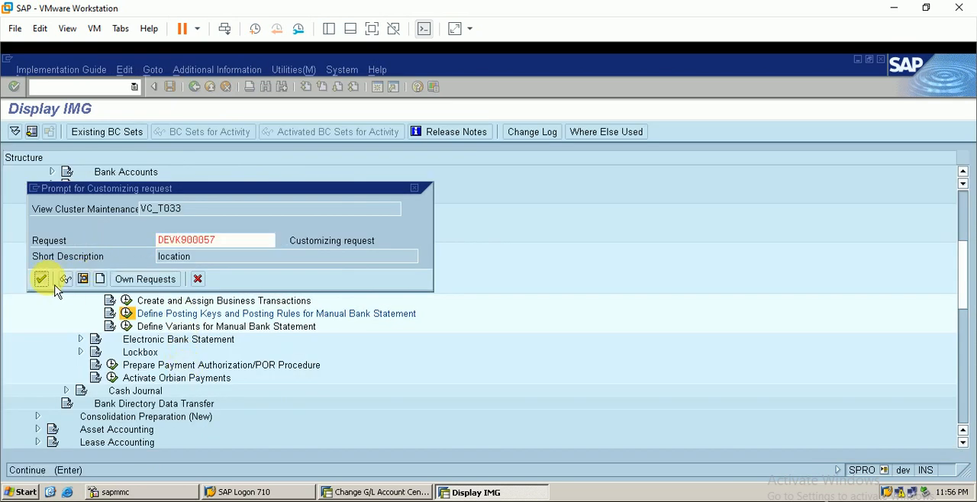
pyautogui.click(42, 278)
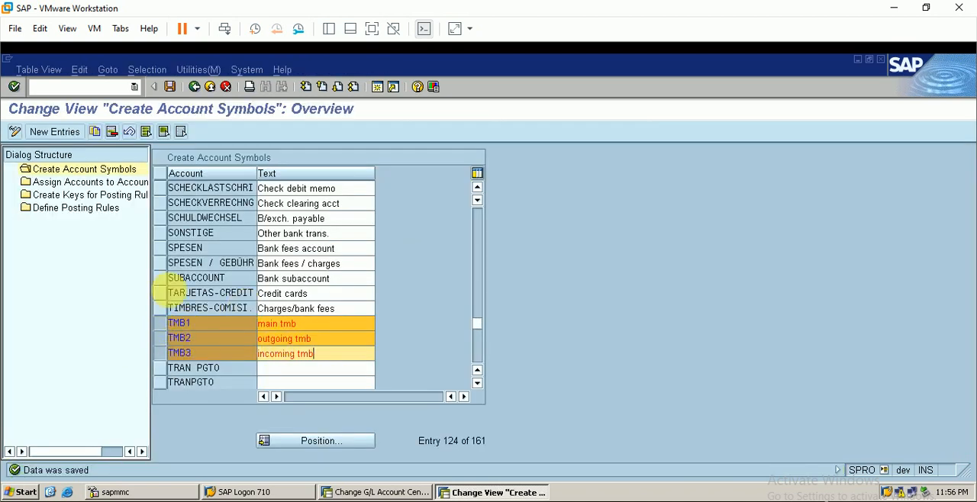
# Open Assign Accounts to Account Symbol and review the entries of symbols BER1, BER2 and BER3.
pyautogui.click(114, 186)
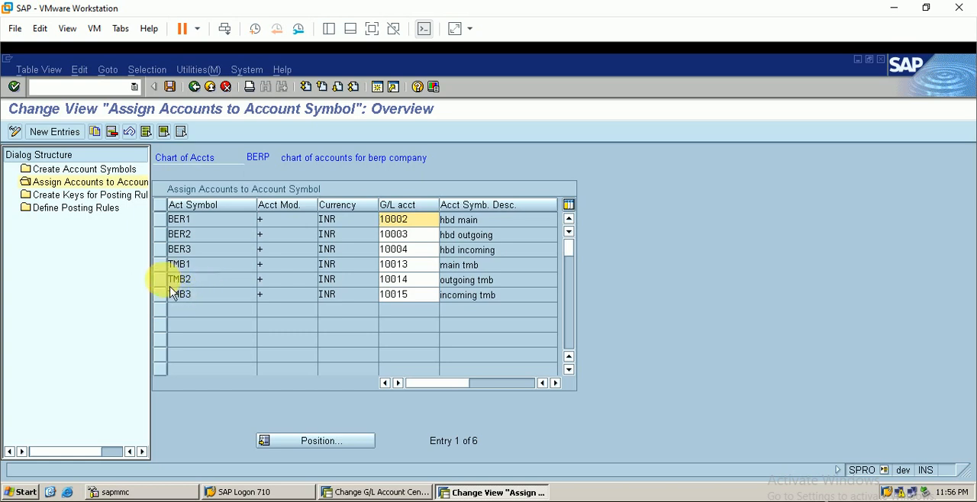
pyautogui.click(160, 219)
pyautogui.click(161, 234)
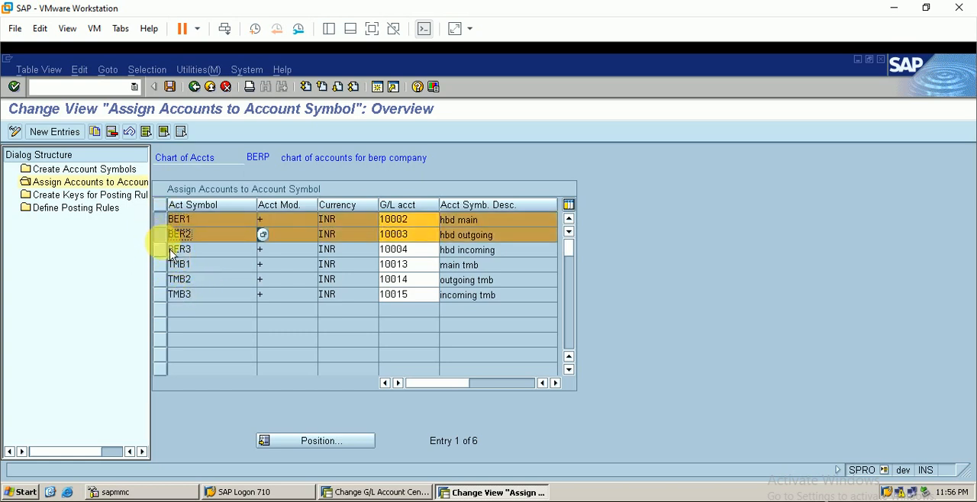
pyautogui.click(161, 250)
pyautogui.click(161, 250)
pyautogui.click(161, 234)
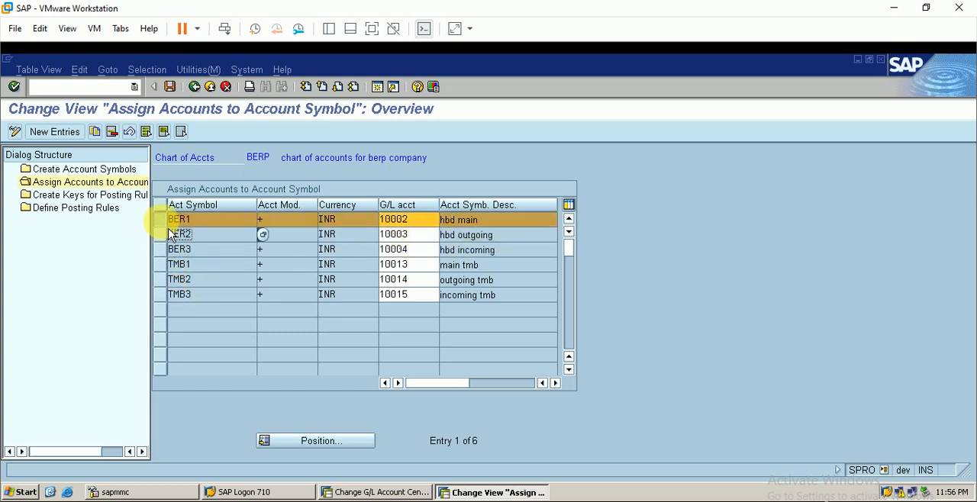
pyautogui.click(161, 220)
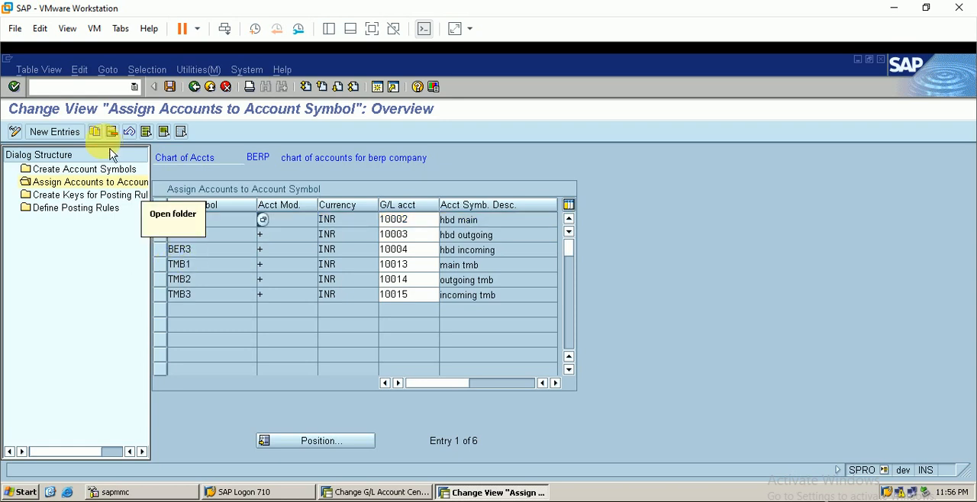
# Select the account assignments of symbols TMB1, TMB2 and TMB3 to review their G/L accounts.
pyautogui.click(161, 265)
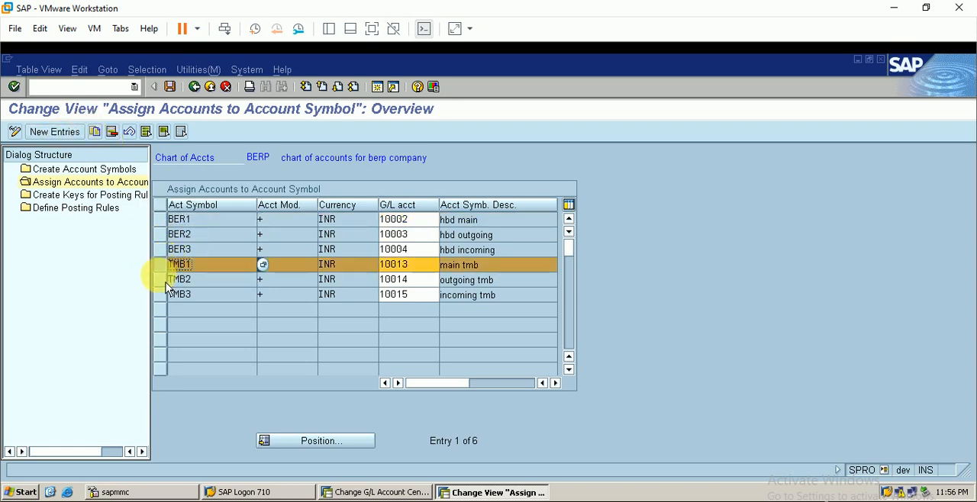
pyautogui.click(161, 280)
pyautogui.click(161, 295)
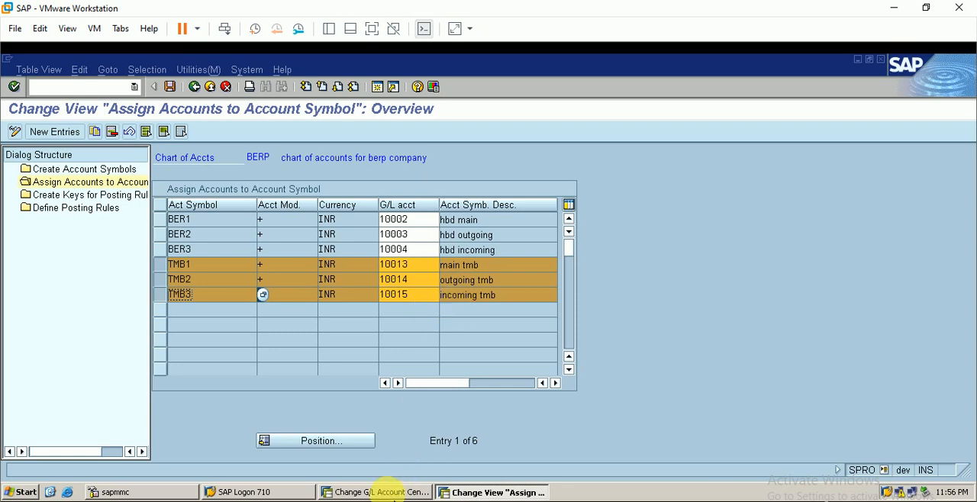
# Compare the assignments with G/L accounts 10013, 10014 and 10015 in the Change G/L Account Centrally window, and return to the customizing view.
pyautogui.click(382, 492)
pyautogui.click(136, 355)
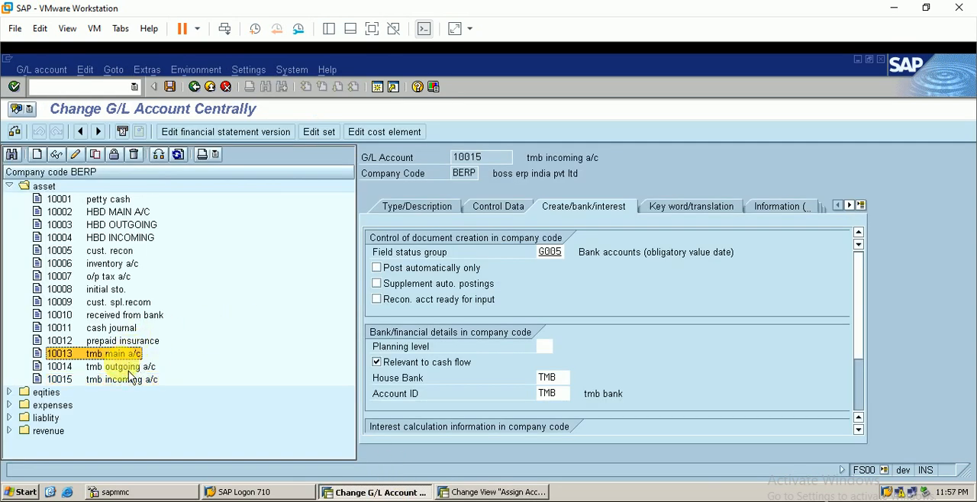
pyautogui.click(128, 367)
pyautogui.click(139, 381)
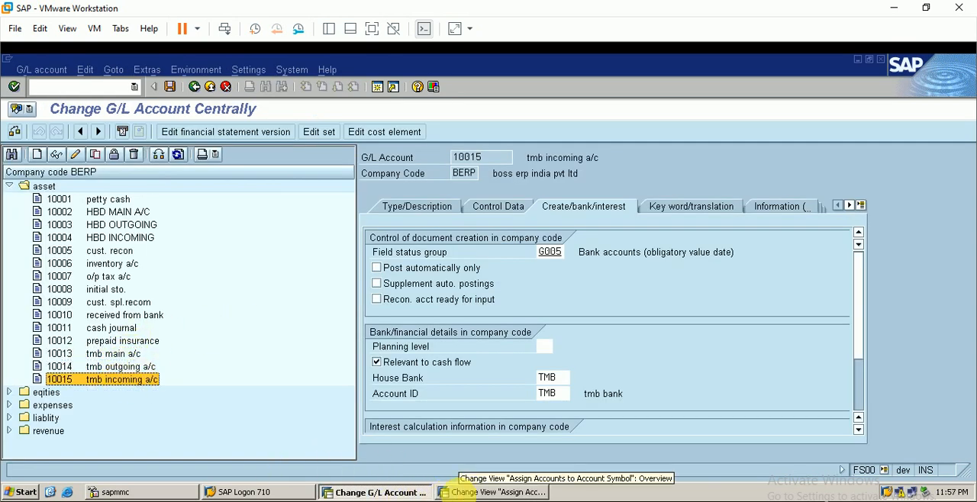
pyautogui.click(480, 493)
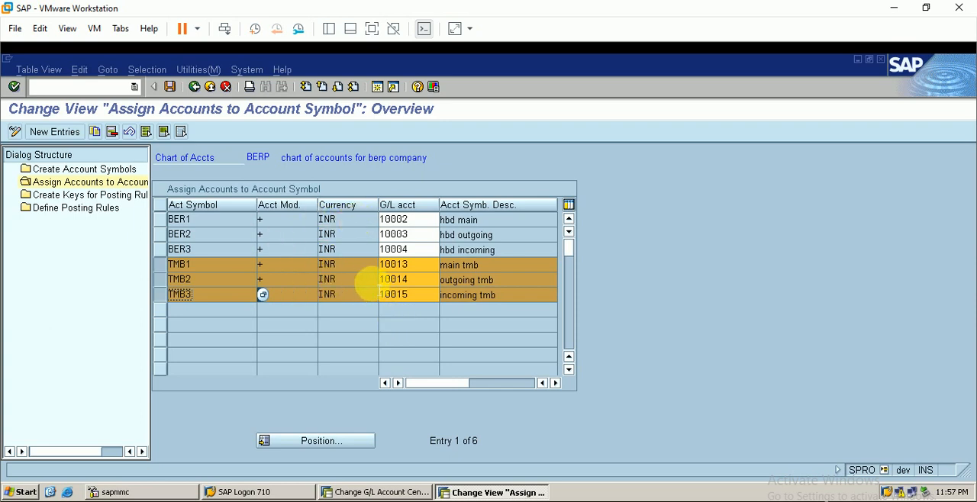
# In Create Keys for Posting Rules, set the texts of keys TMB1 and TMB2 to "outgoing tmb" and "incoming tmb", and save.
pyautogui.doubleClick(113, 197)
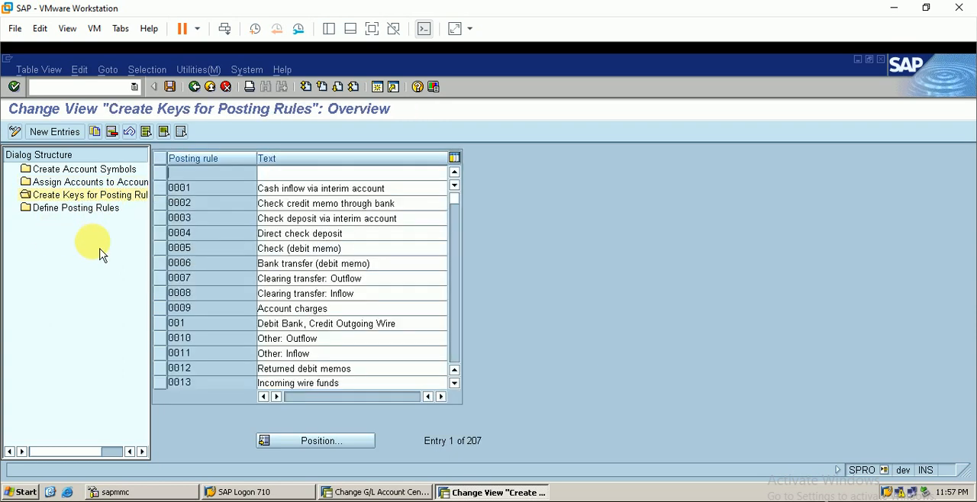
pyautogui.scroll(-7, 238, 252)
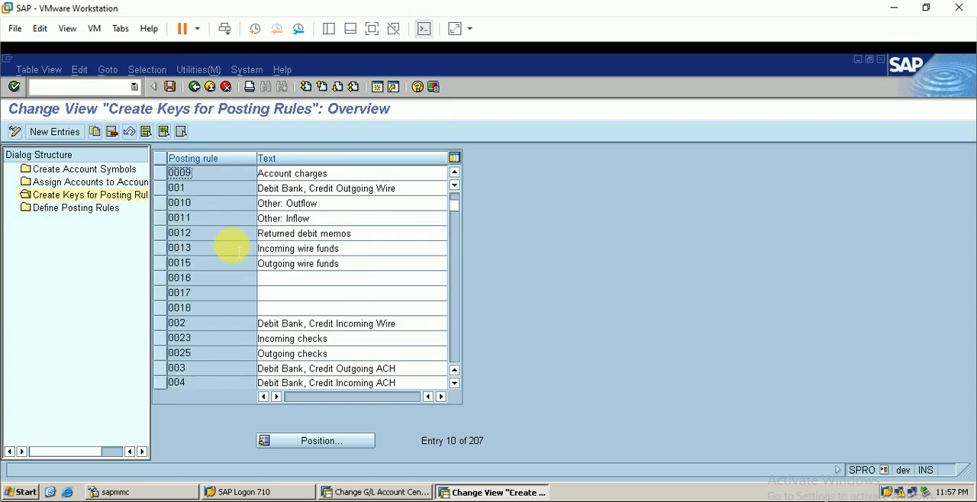
pyautogui.scroll(-6, 238, 252)
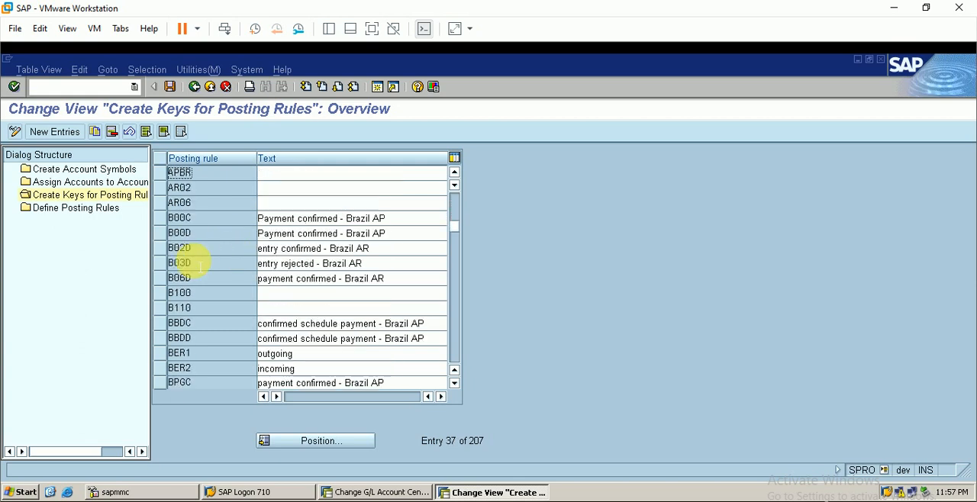
pyautogui.scroll(-17, 268, 341)
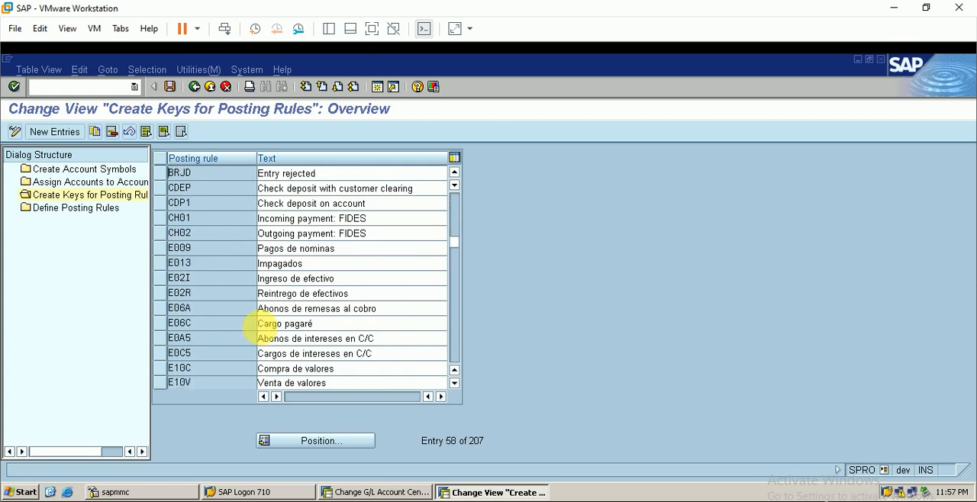
pyautogui.scroll(-19, 248, 321)
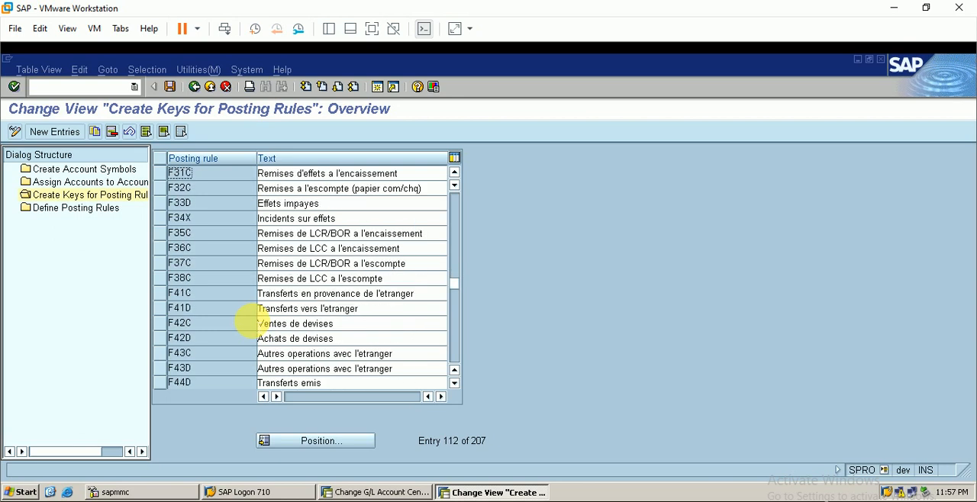
pyautogui.scroll(-14, 248, 322)
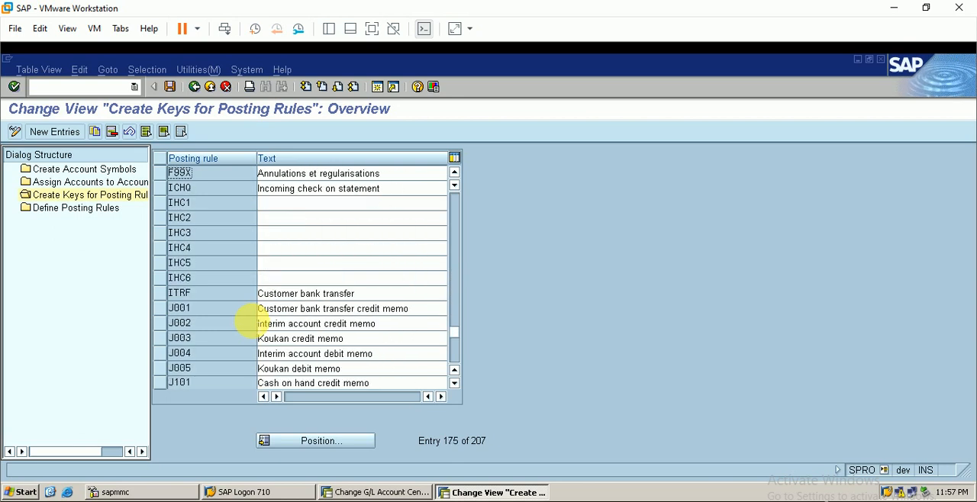
pyautogui.click(160, 323)
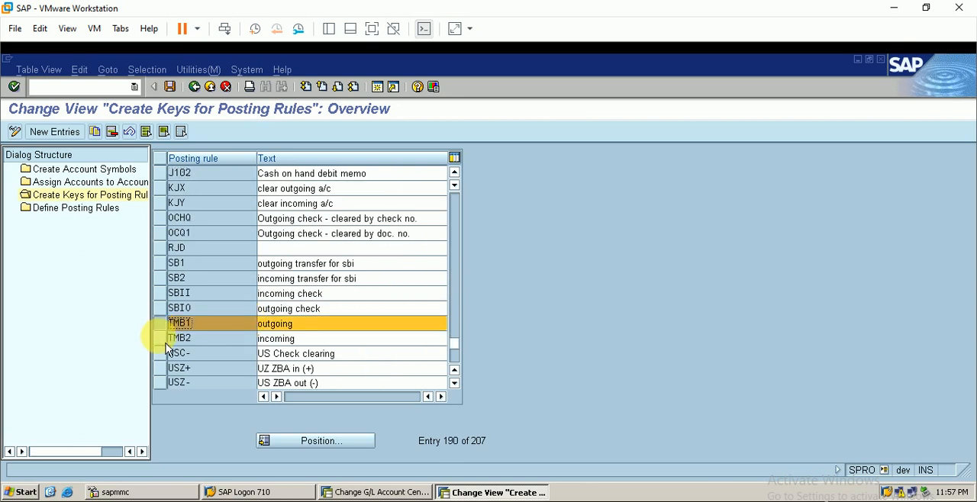
pyautogui.click(161, 338)
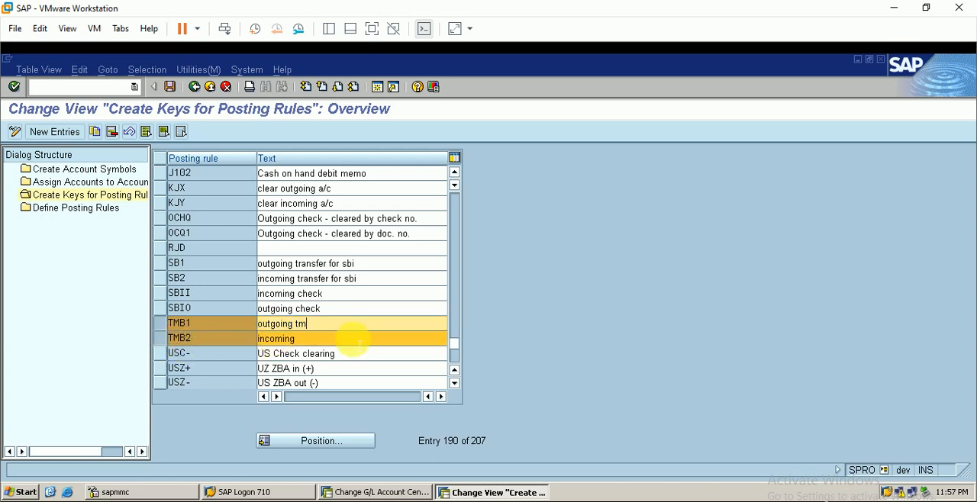
pyautogui.click(359, 344)
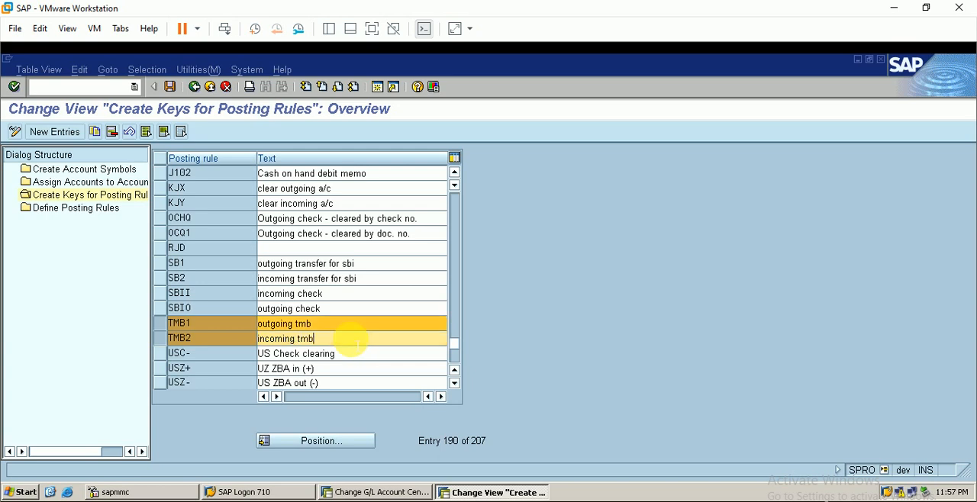
pyautogui.click(171, 86)
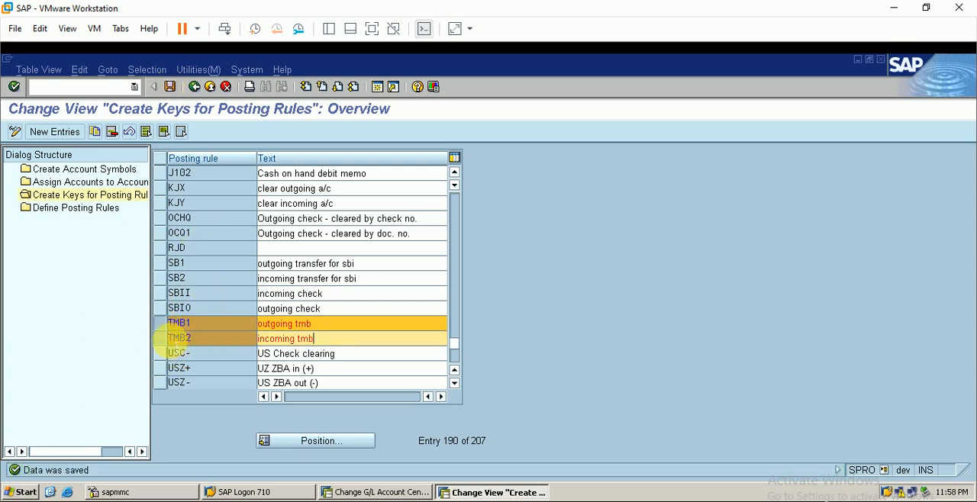
# Open Define Posting Rules, switch to the brs tutorial workbook in Excel and replace the payment entry's expenses account in B5 with "vendor a/c".
pyautogui.doubleClick(112, 221)
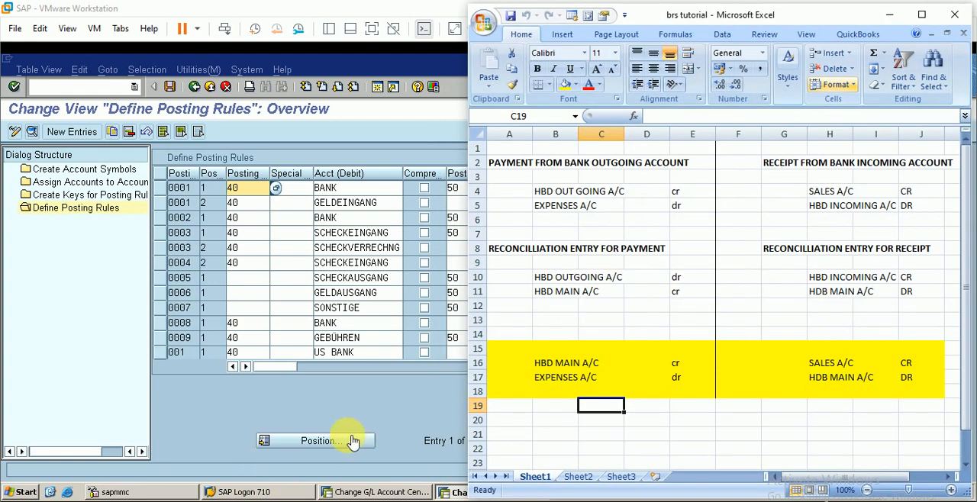
pyautogui.click(352, 440)
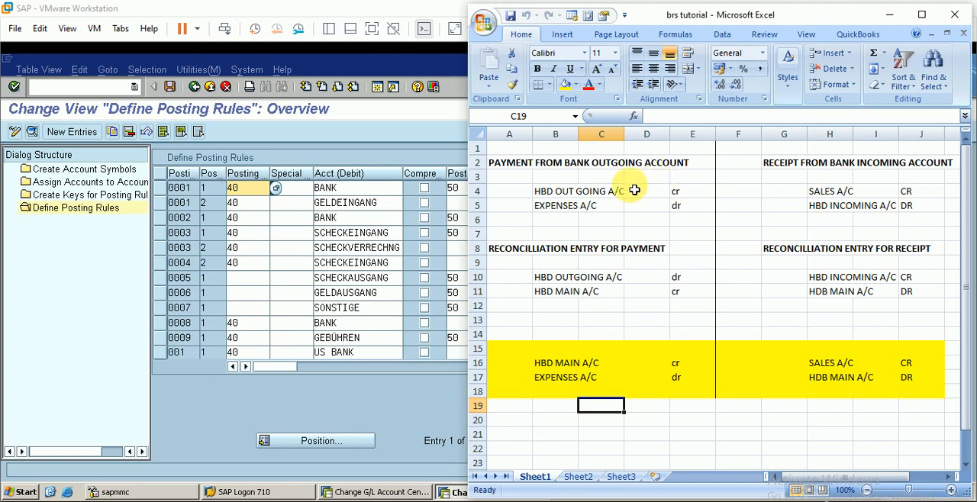
pyautogui.click(557, 206)
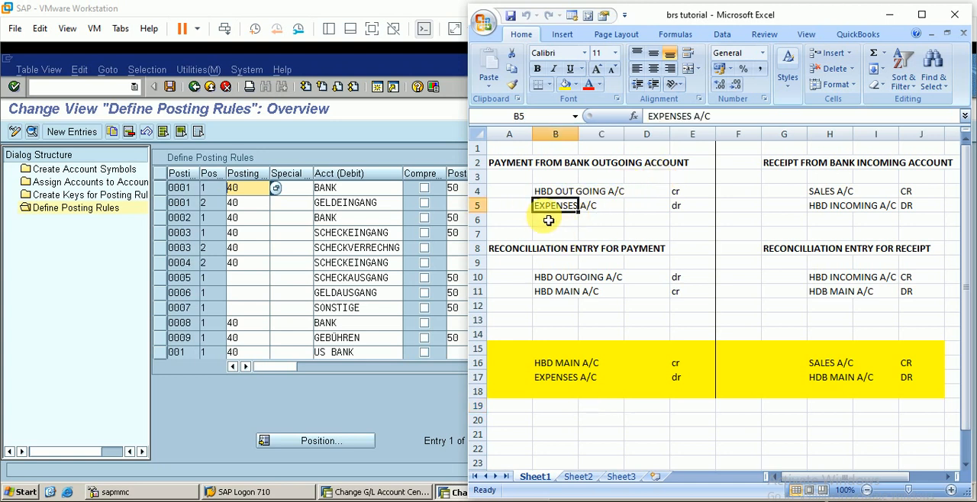
pyautogui.write('vendor a/c')
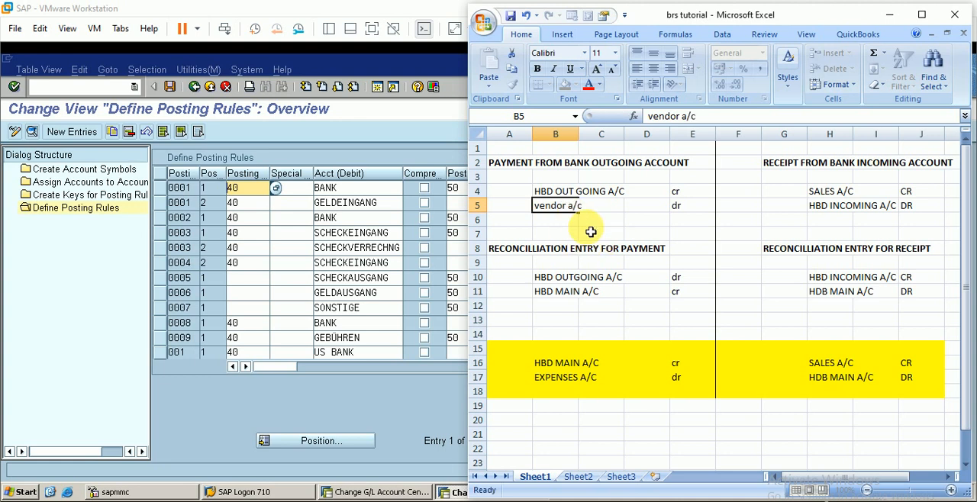
pyautogui.click(586, 231)
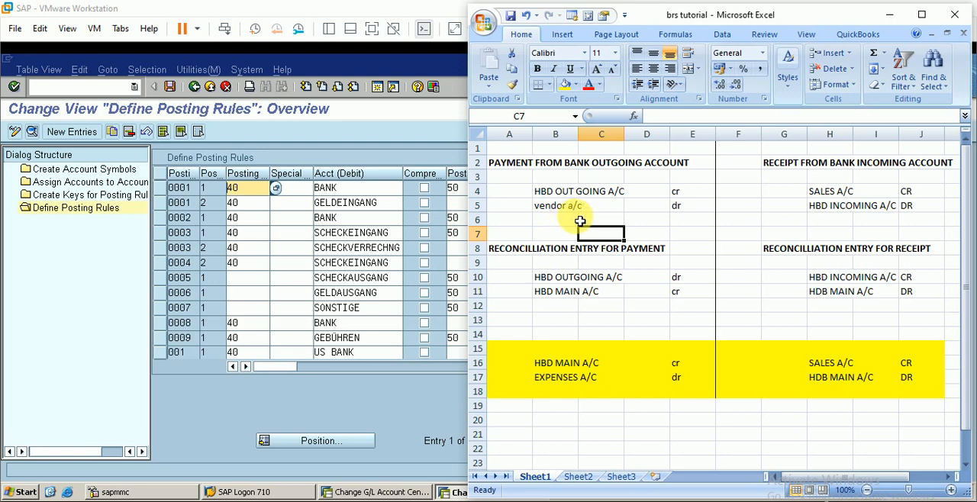
# Change the bank account name in cell B4 of the outgoing payment entry to "tmb OUT GOING A/C".
pyautogui.click(547, 197)
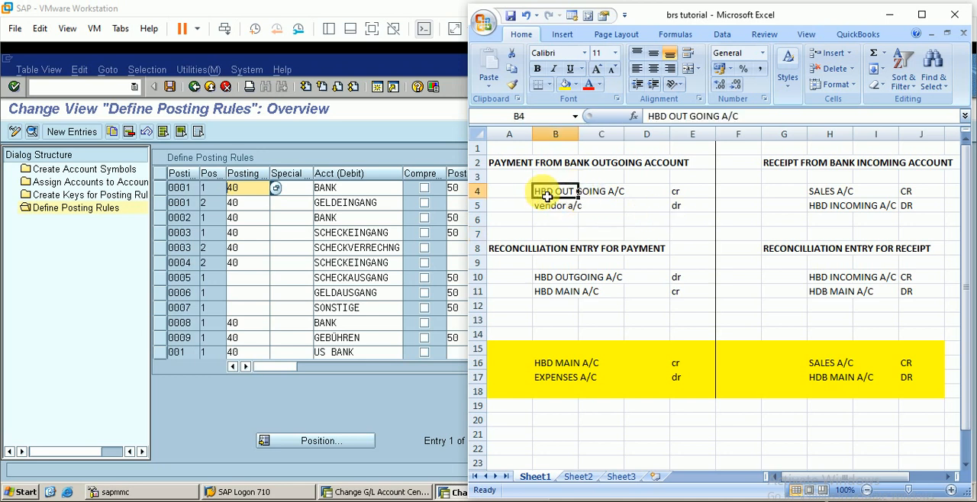
pyautogui.doubleClick(541, 195)
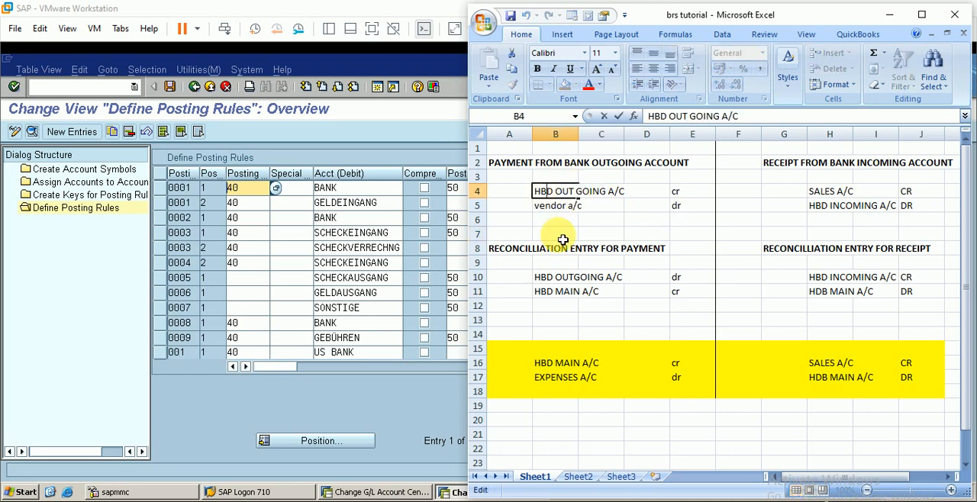
pyautogui.press('BackSpace')
pyautogui.press('BackSpace')
pyautogui.press('BackSpace')
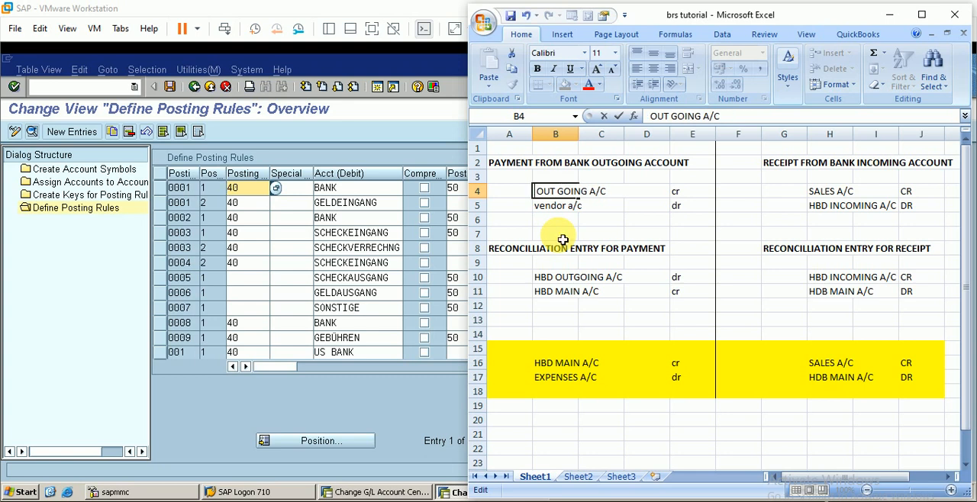
pyautogui.write('tmb')
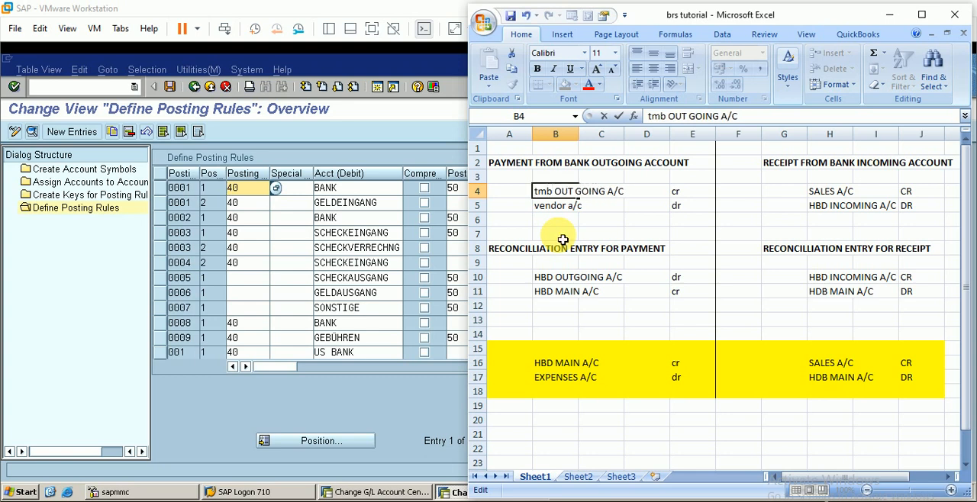
pyautogui.click(594, 221)
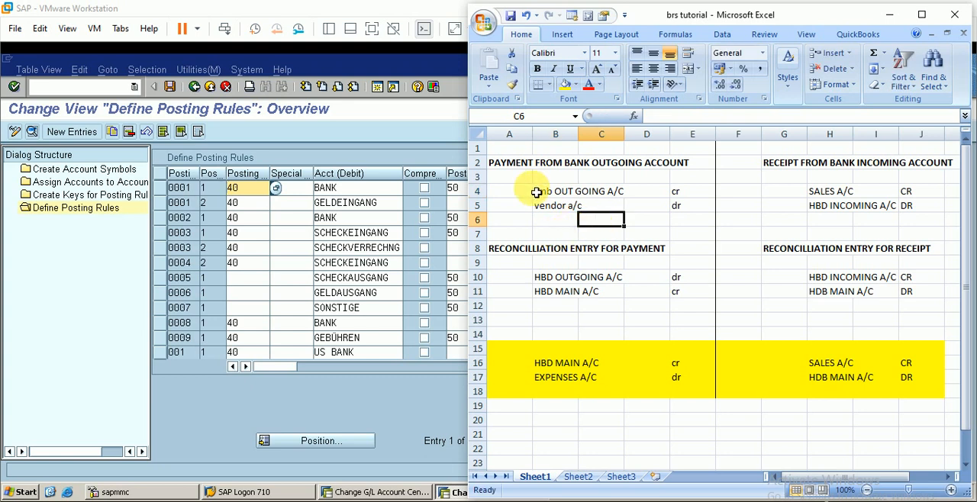
# Replace HBD with tmb in the payment reconciliation entry, making B11 "tmb MAIN A/C" and B10 "tmb OUTGOING A/C".
pyautogui.doubleClick(552, 298)
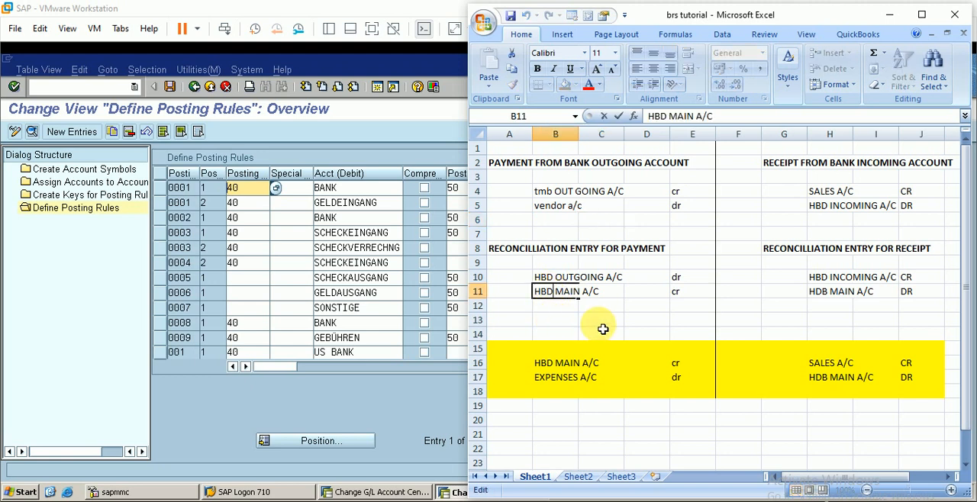
pyautogui.press('BackSpace')
pyautogui.press('BackSpace')
pyautogui.write('t')
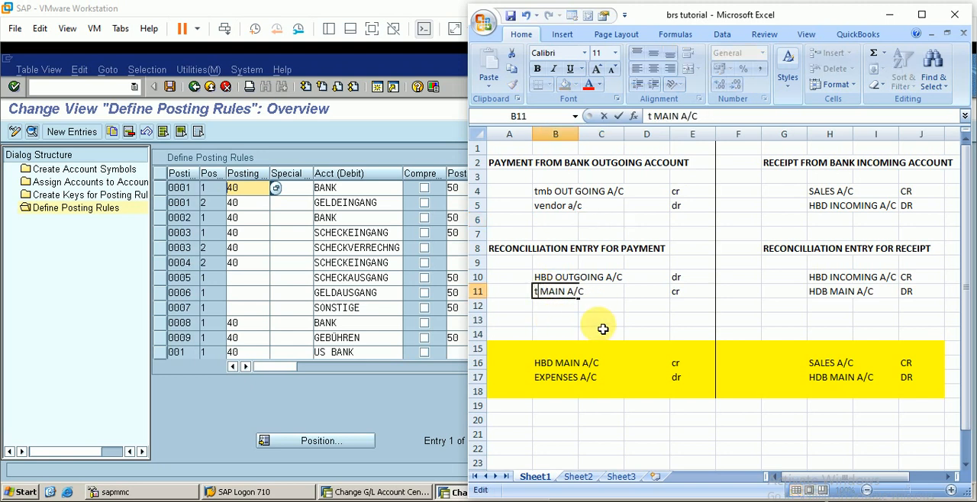
pyautogui.write('mb')
pyautogui.doubleClick(541, 277)
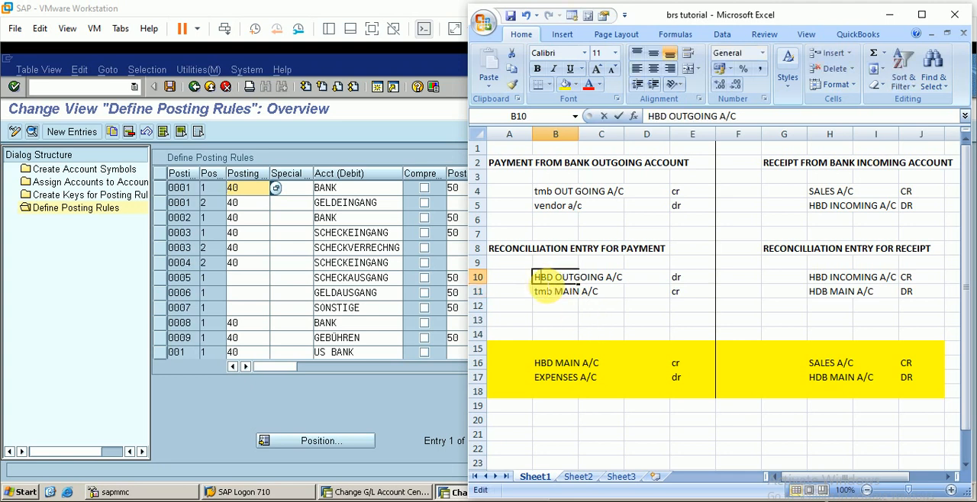
pyautogui.press('BackSpace')
pyautogui.press('BackSpace')
pyautogui.press('BackSpace')
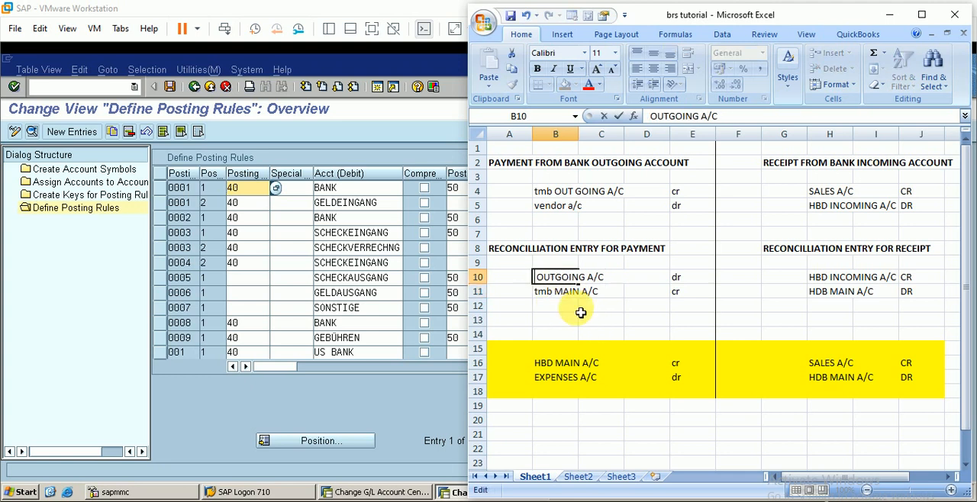
pyautogui.write('tmb')
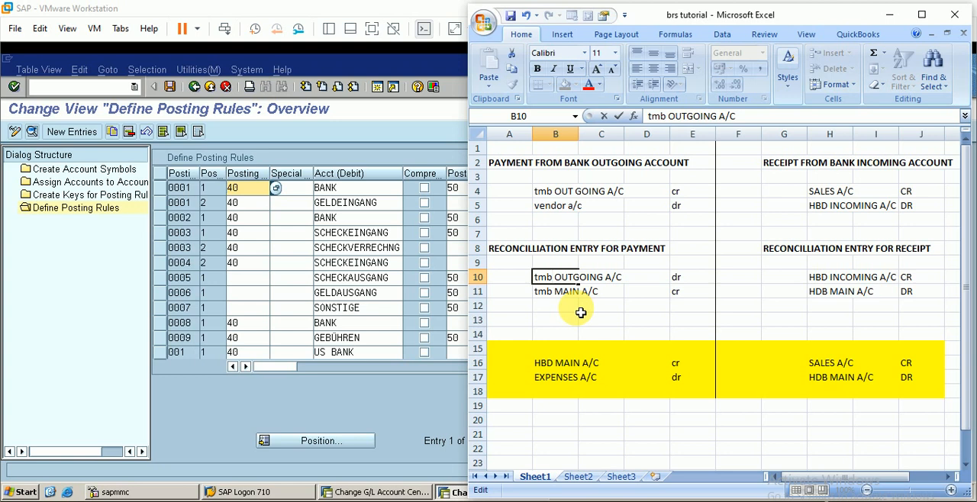
# Change the yellow payment summary entry to "tmb MAIN A/C" in B16 and "vendor a/c" in B17.
pyautogui.click(543, 365)
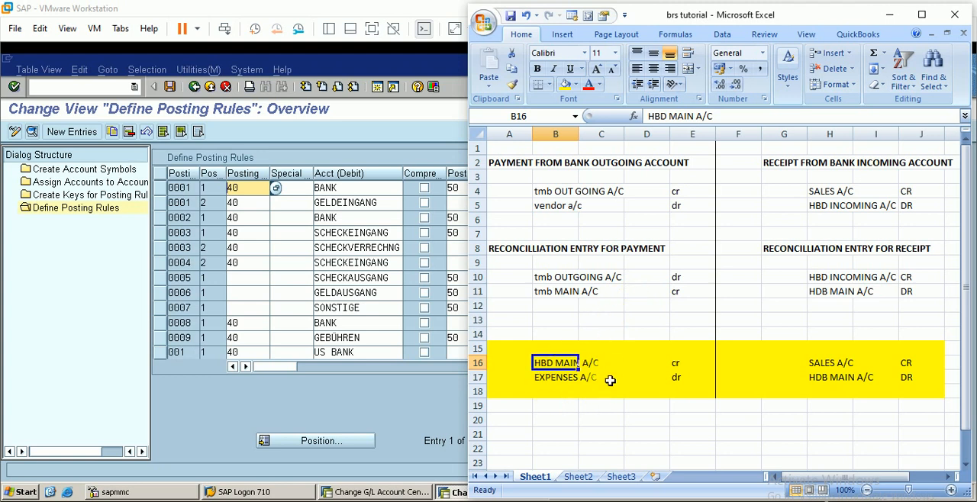
pyautogui.doubleClick(550, 369)
pyautogui.press('BackSpace')
pyautogui.press('BackSpace')
pyautogui.press('BackSpace')
pyautogui.press('BackSpace')
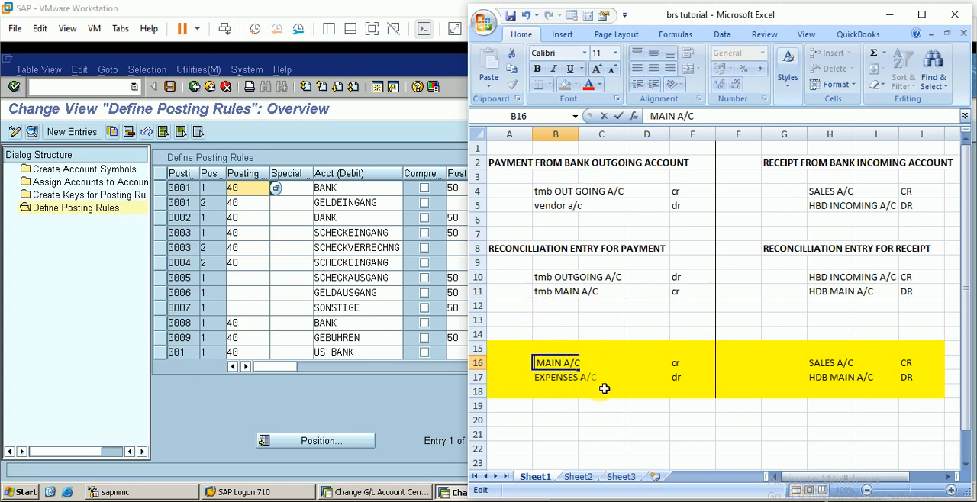
pyautogui.write('tmb')
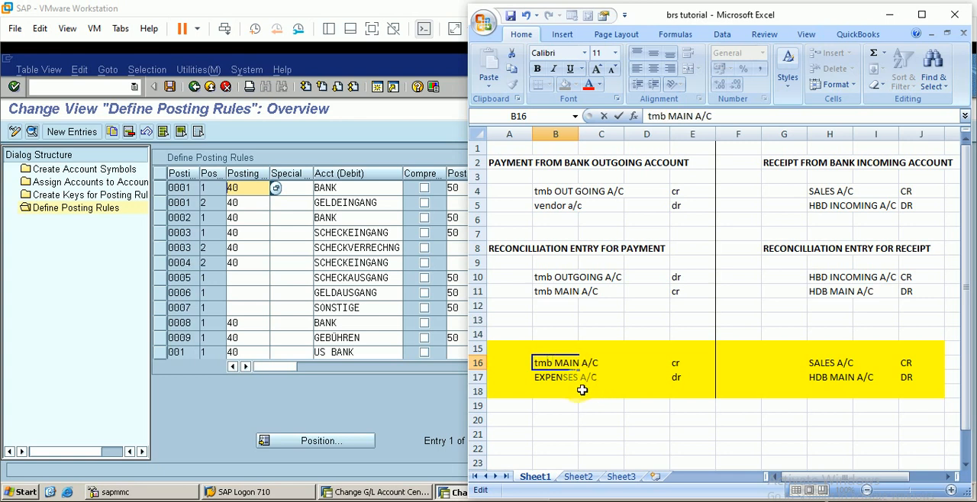
pyautogui.press('Return')
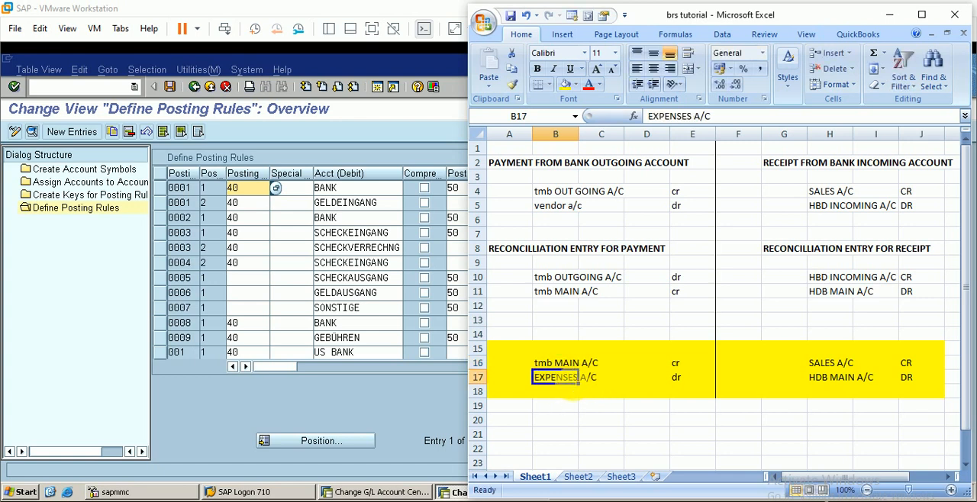
pyautogui.write('vendor a/c')
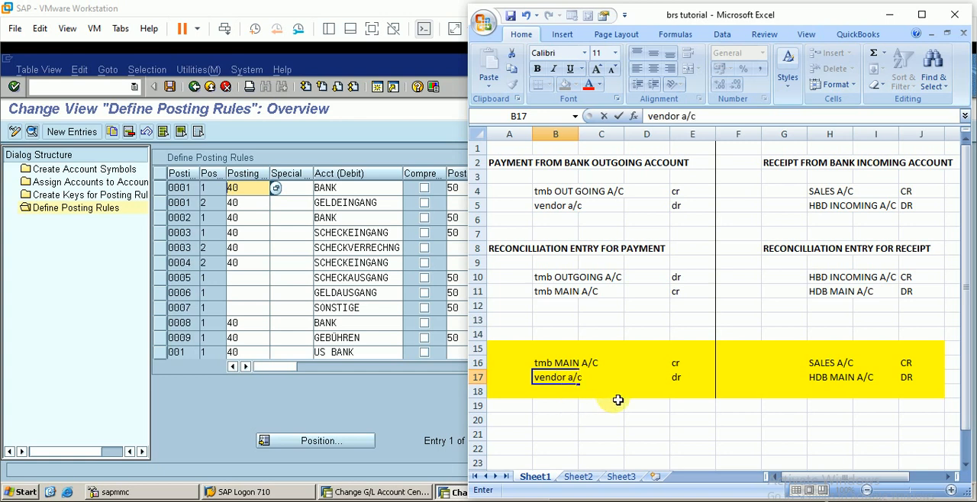
pyautogui.click(617, 395)
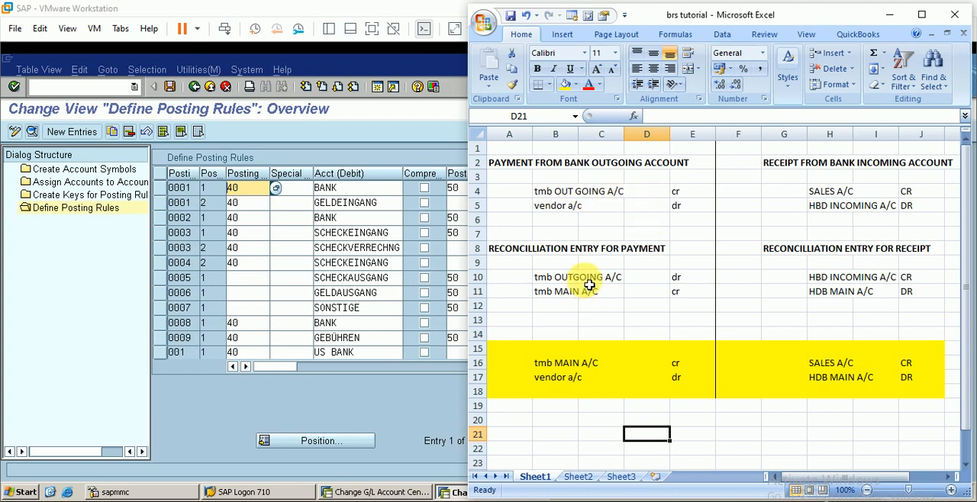
# Return to the SAP window and position the Define Posting Rules list at the tmb posting rules.
pyautogui.click(645, 193)
pyautogui.click(645, 282)
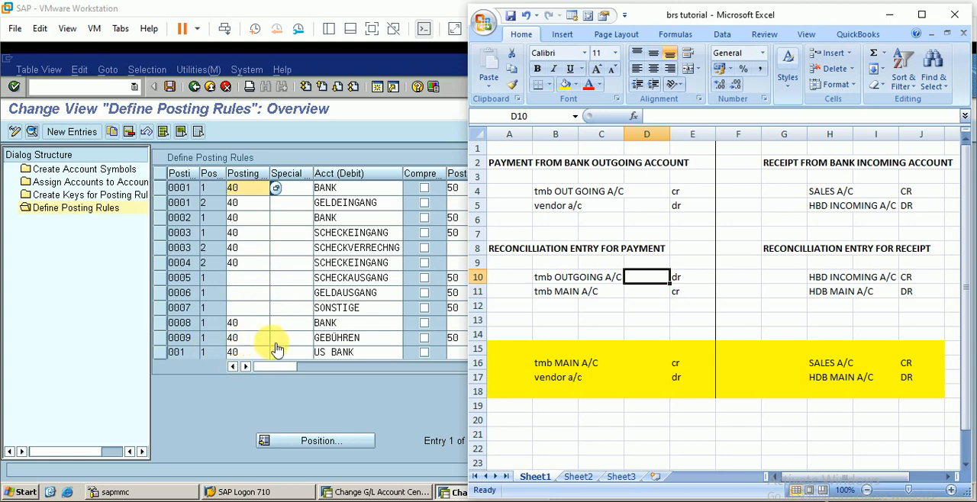
pyautogui.click(82, 313)
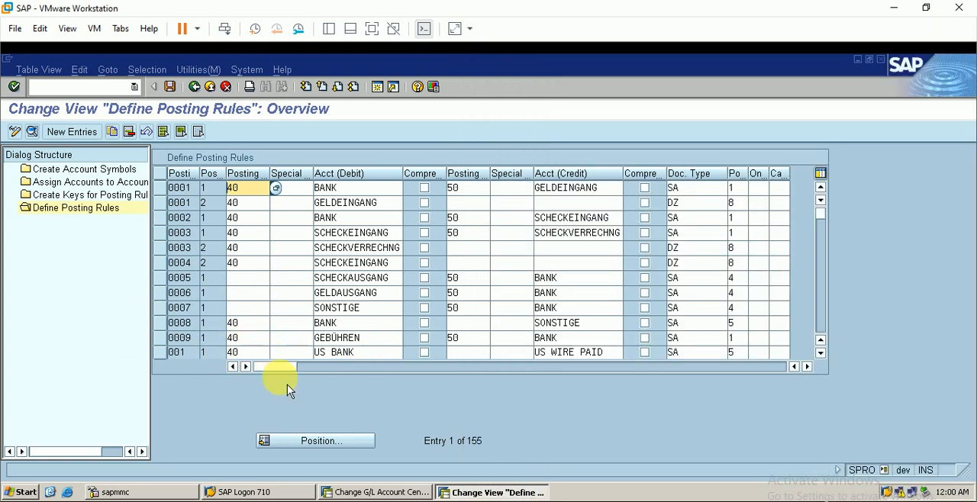
pyautogui.click(353, 442)
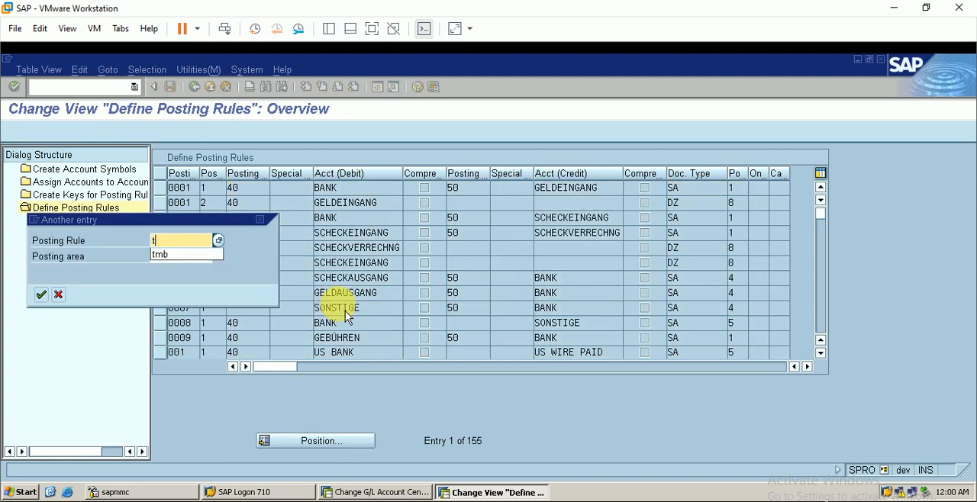
pyautogui.press('Return')
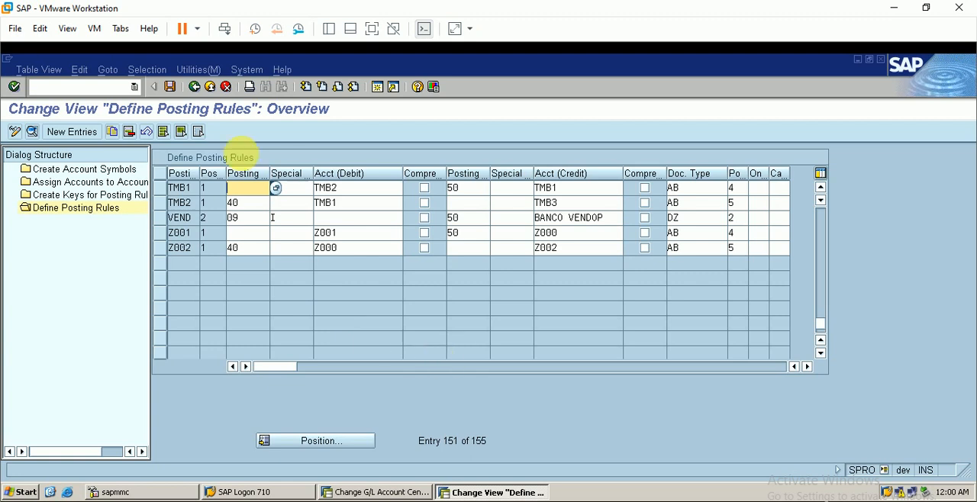
# Open the details of posting rule TMB1 and review its posting area and its debit and credit account symbols.
pyautogui.click(161, 187)
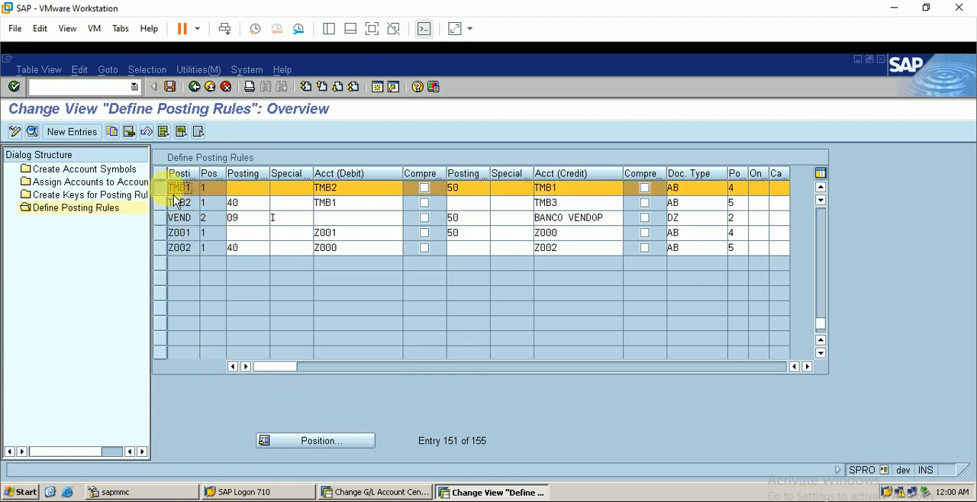
pyautogui.click(32, 132)
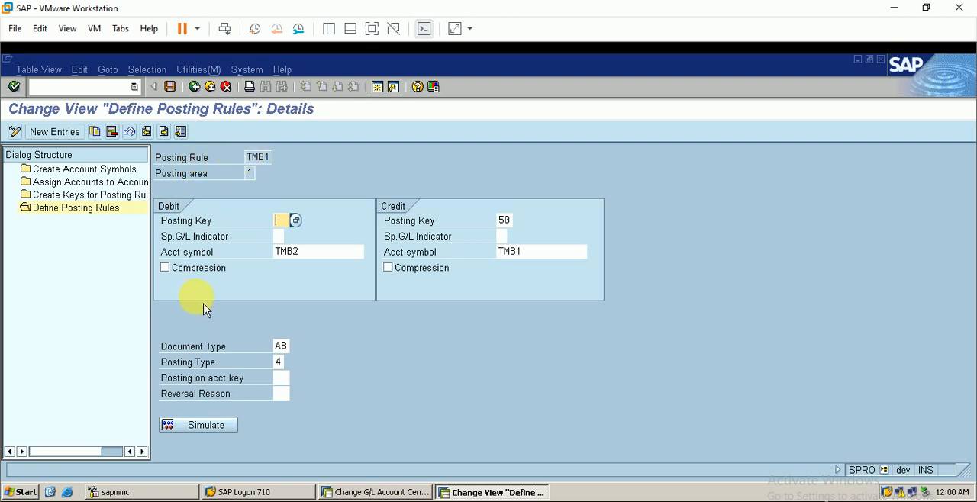
pyautogui.click(251, 174)
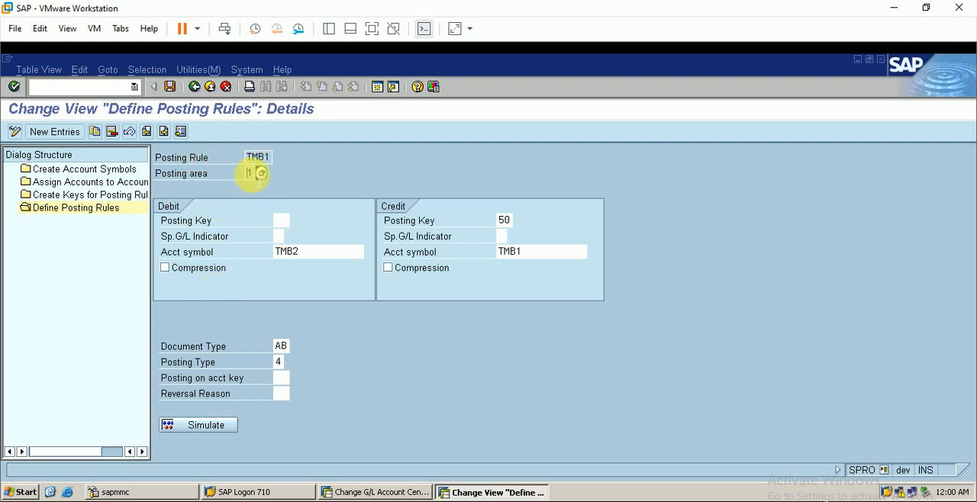
pyautogui.click(262, 174)
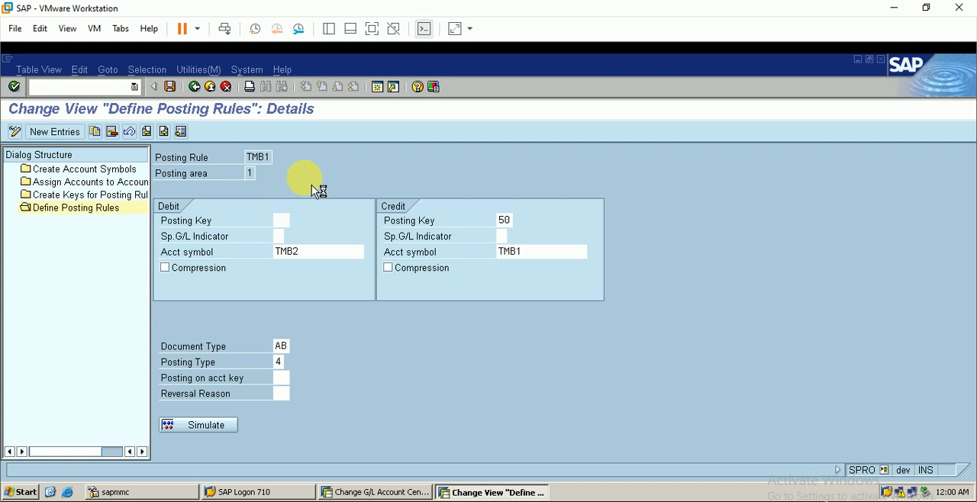
pyautogui.moveTo(374, 138); pyautogui.dragTo(553, 135)
pyautogui.click(741, 128)
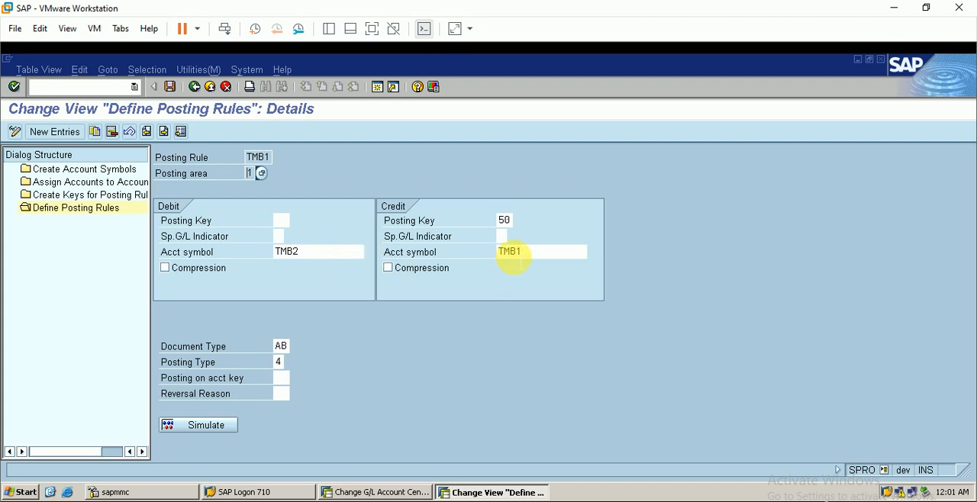
pyautogui.click(526, 252)
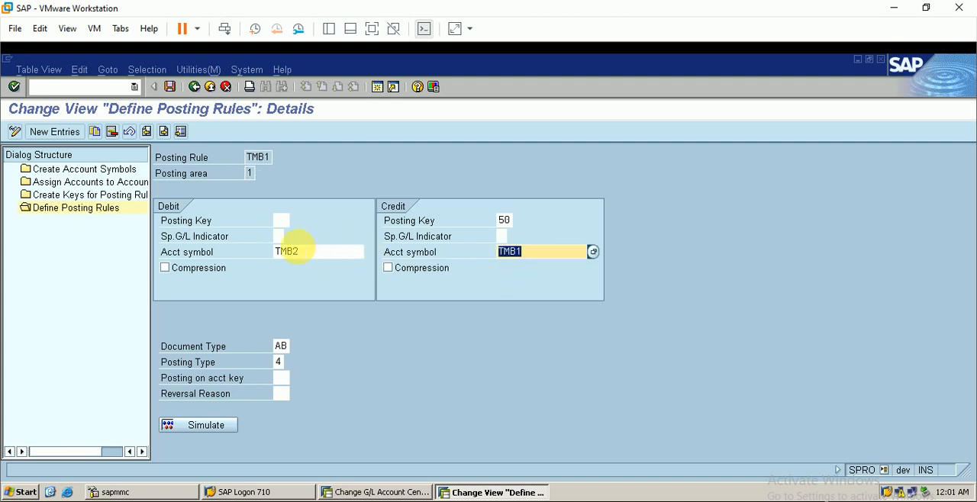
pyautogui.moveTo(311, 252); pyautogui.dragTo(275, 253)
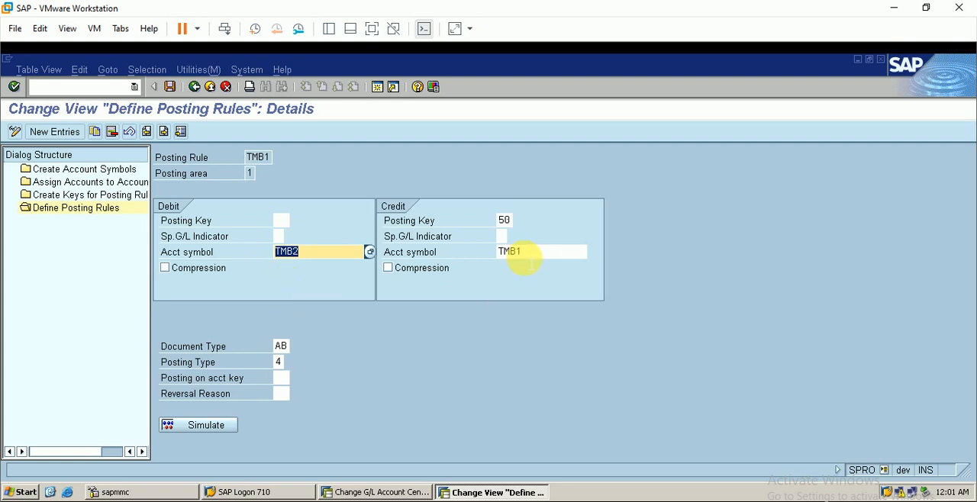
# Look up the account symbols TMB1, TMB2 and TMB3 in the credit account symbol value list, then close it without choosing one.
pyautogui.click(538, 255)
pyautogui.press('Return')
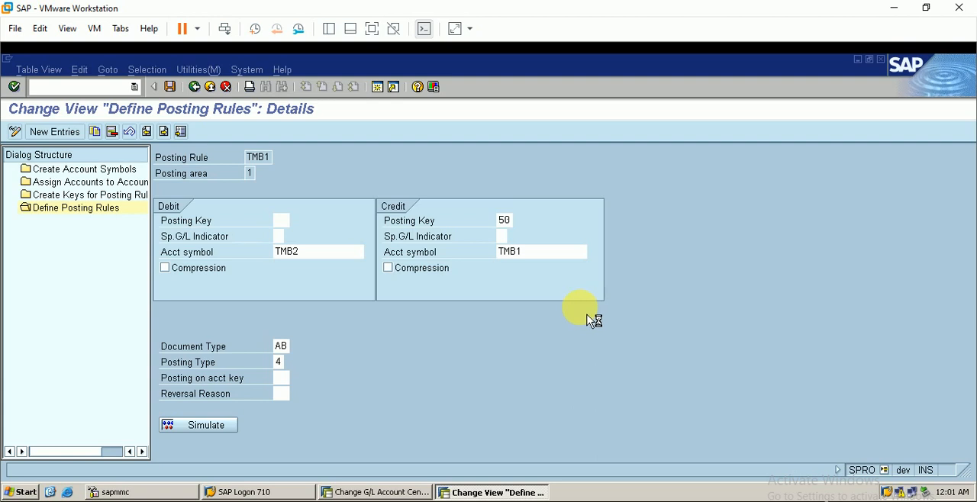
pyautogui.scroll(-6, 613, 294)
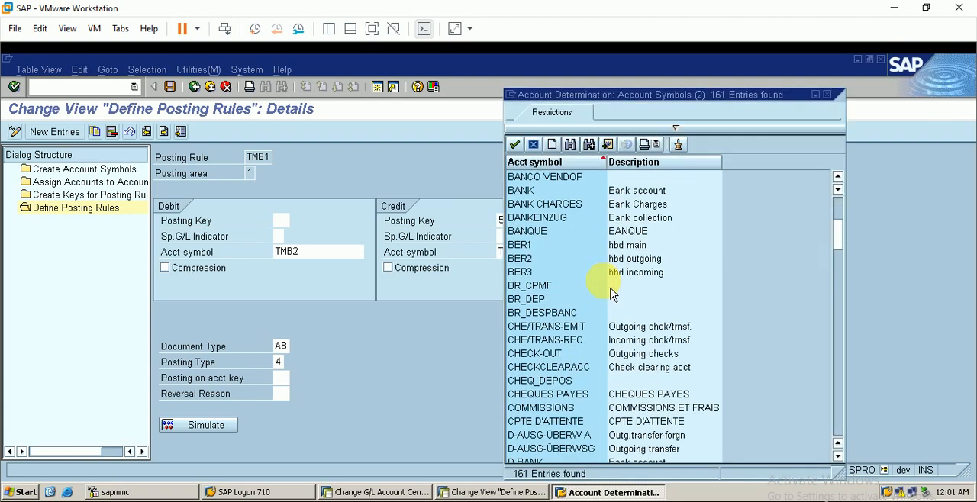
pyautogui.scroll(-9, 613, 295)
pyautogui.scroll(-20, 599, 327)
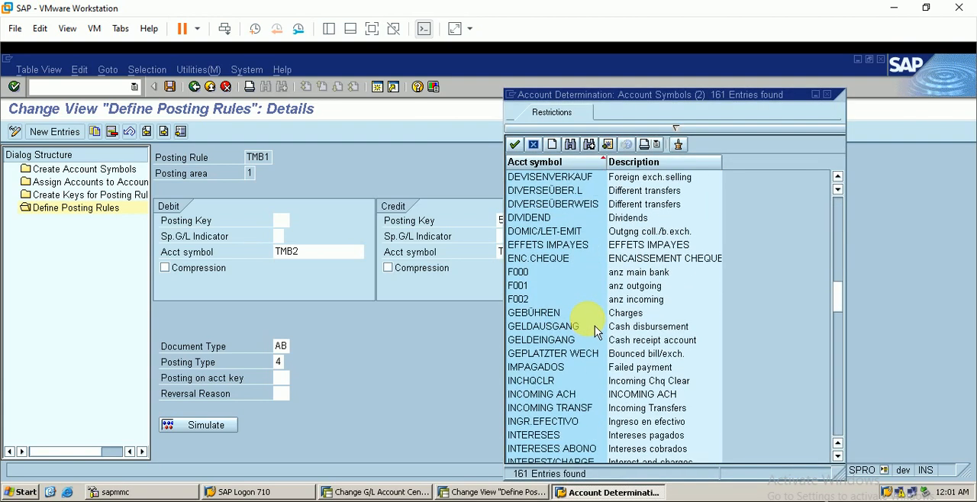
pyautogui.scroll(-10, 593, 336)
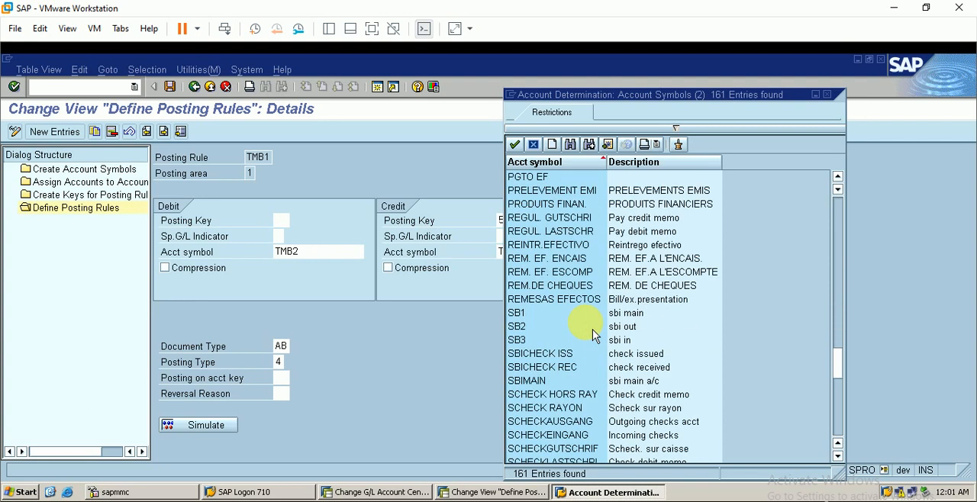
pyautogui.click(520, 340)
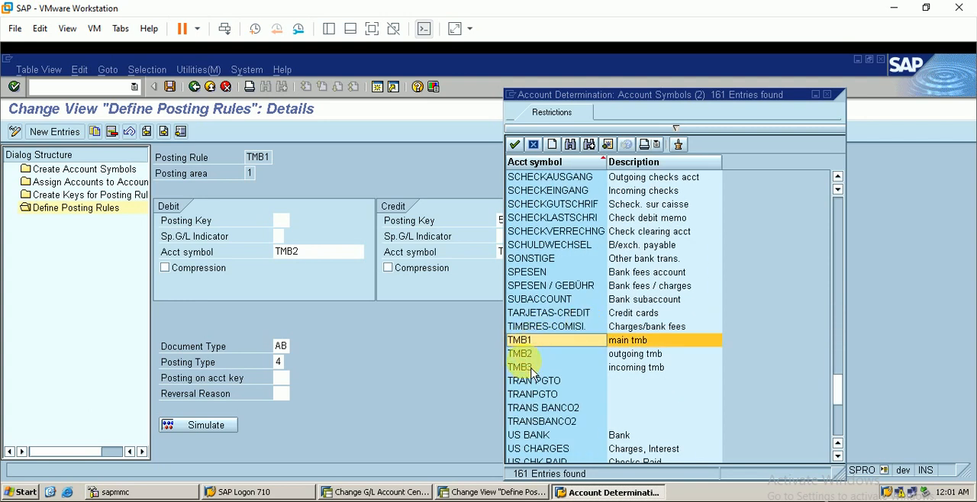
pyautogui.click(521, 354)
pyautogui.click(522, 367)
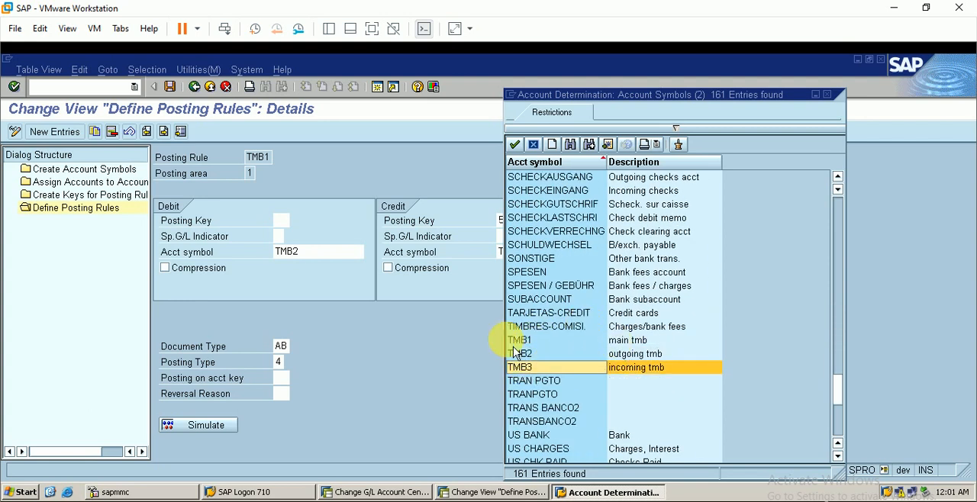
pyautogui.click(623, 356)
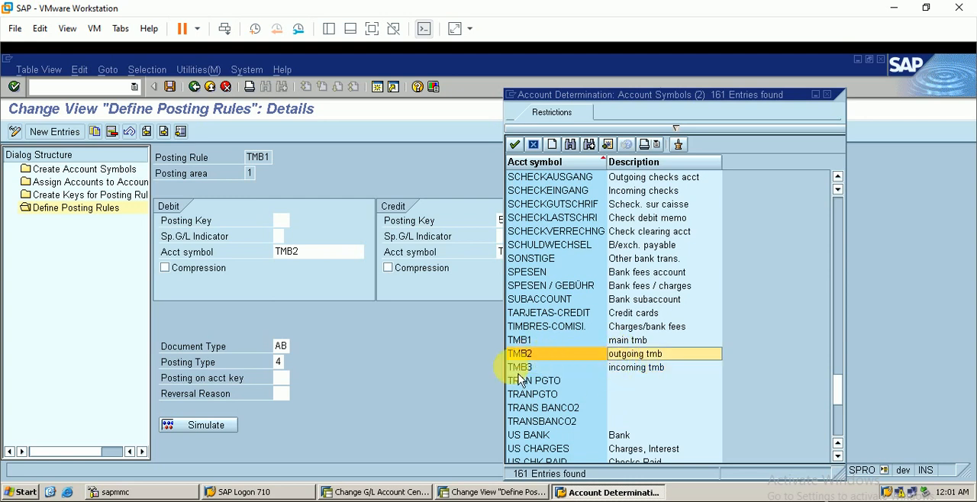
pyautogui.click(629, 368)
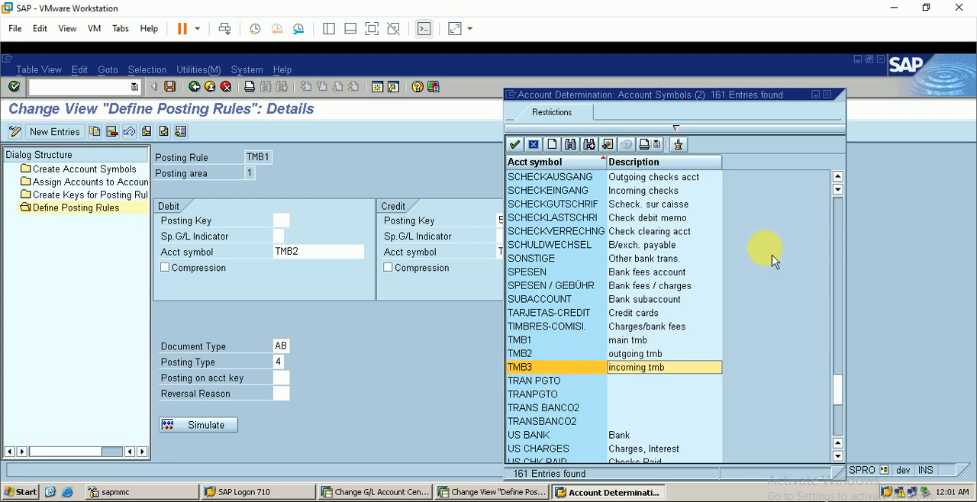
pyautogui.click(828, 95)
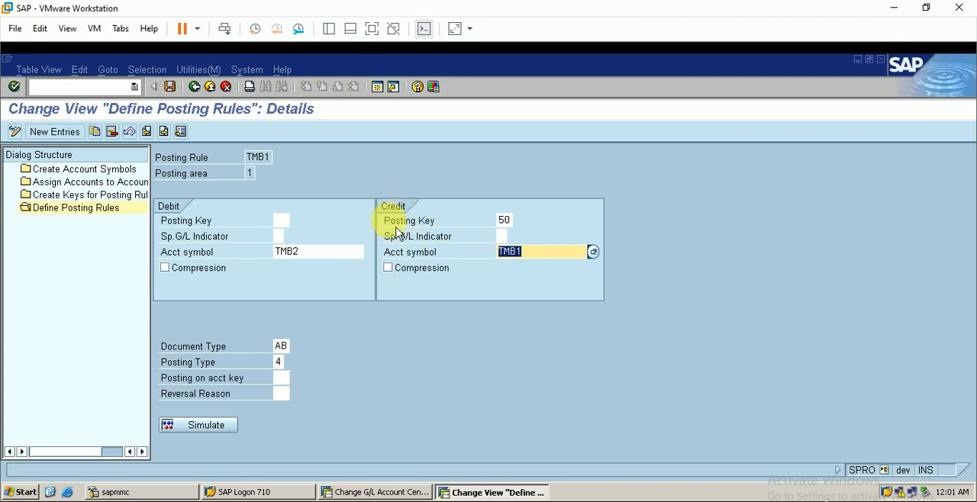
# Compare the TMB1 rule's debit and credit account symbols with the payment reconciliation entry in the Excel sheet, then return to SAP.
pyautogui.click(301, 255)
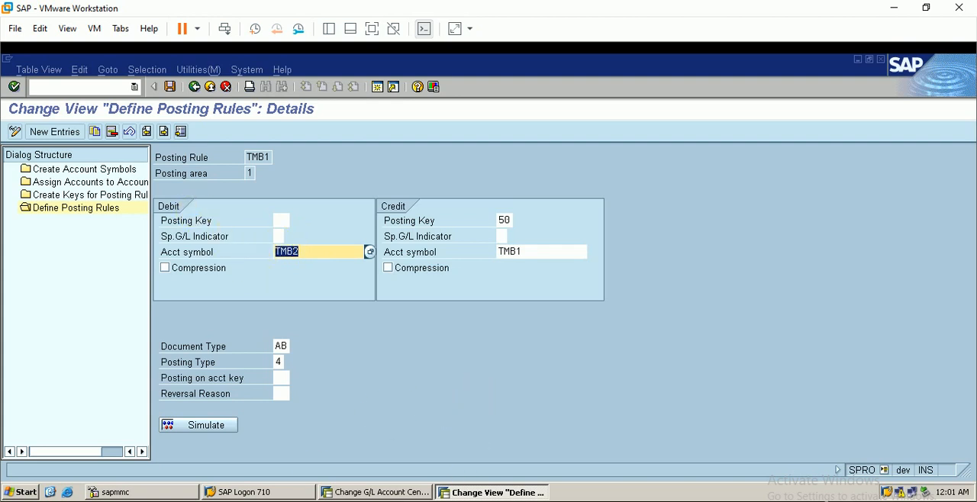
pyautogui.hotkey('alt', 'Tab')
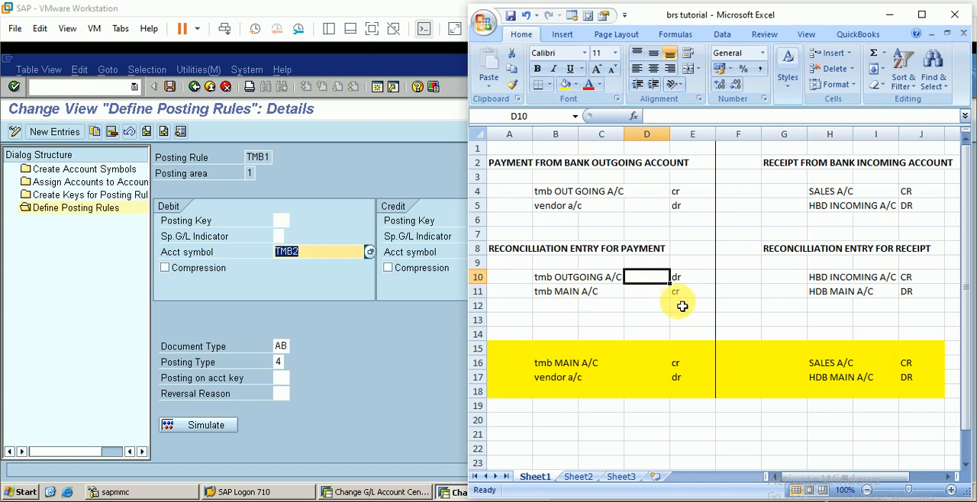
pyautogui.click(427, 298)
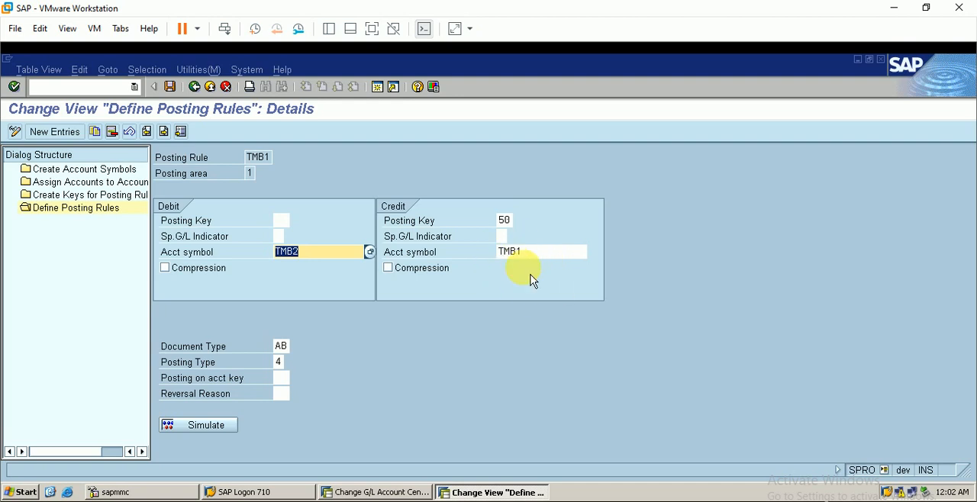
pyautogui.hotkey('alt', 'Tab')
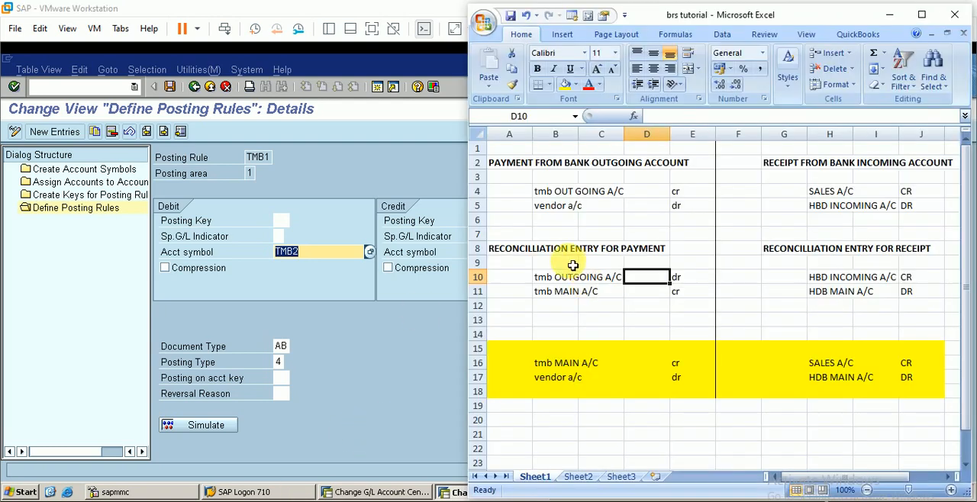
pyautogui.click(338, 350)
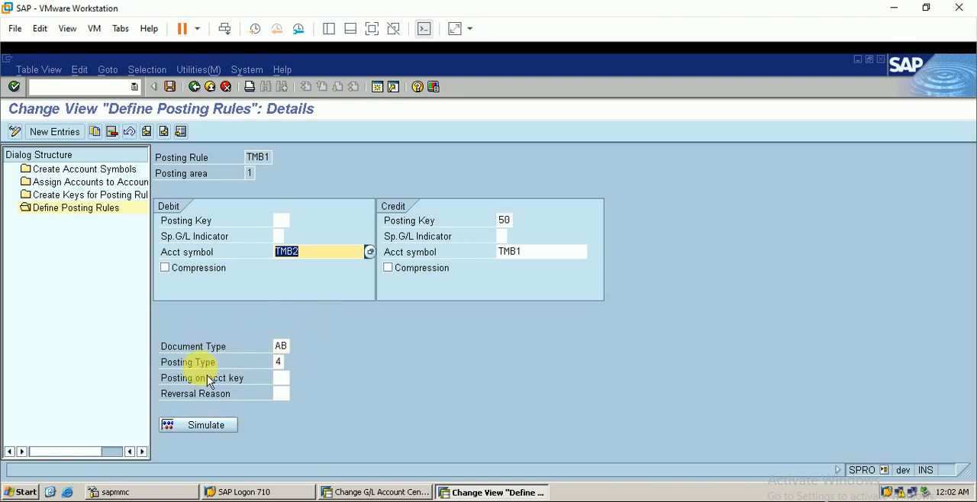
# Check the payment reconciliation entry in Excel, set posting rule TMB1's posting type to 4 (Clear debit G/L acct) and save.
pyautogui.click(279, 362)
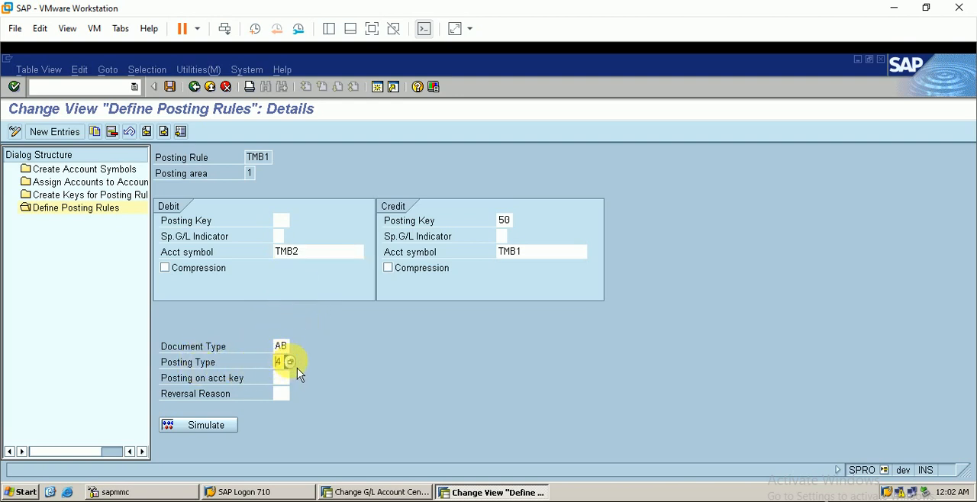
pyautogui.click(297, 365)
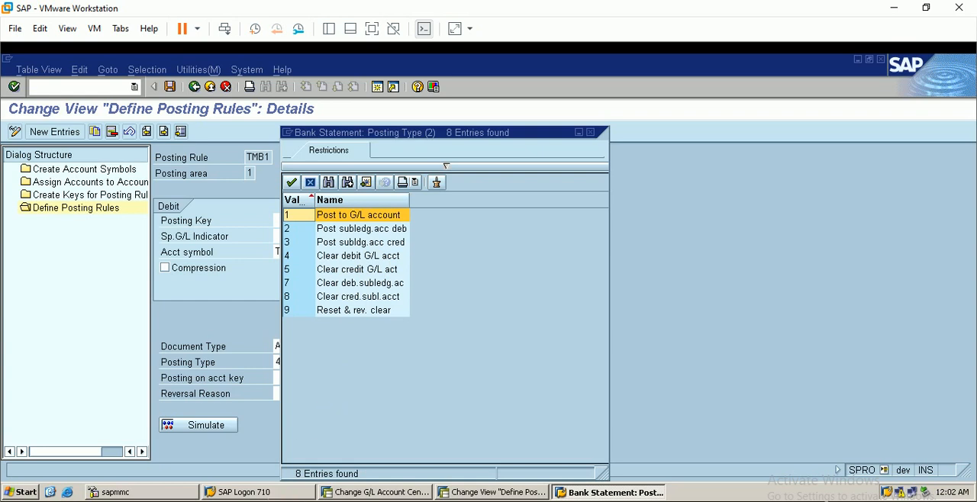
pyautogui.click(328, 500)
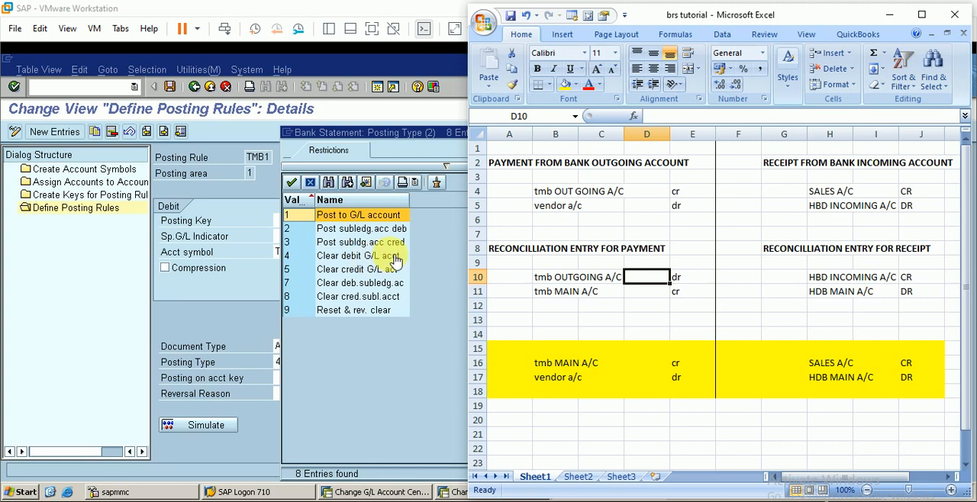
pyautogui.click(433, 325)
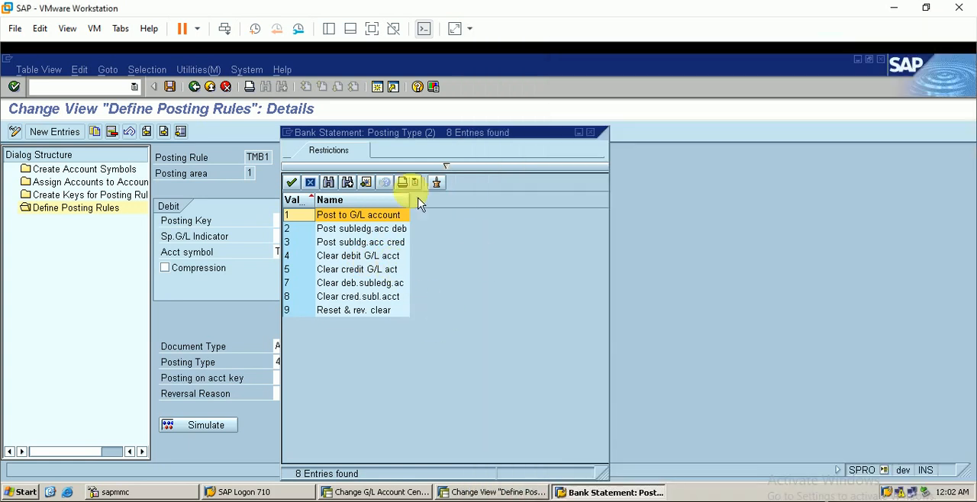
pyautogui.click(341, 257)
pyautogui.doubleClick(340, 256)
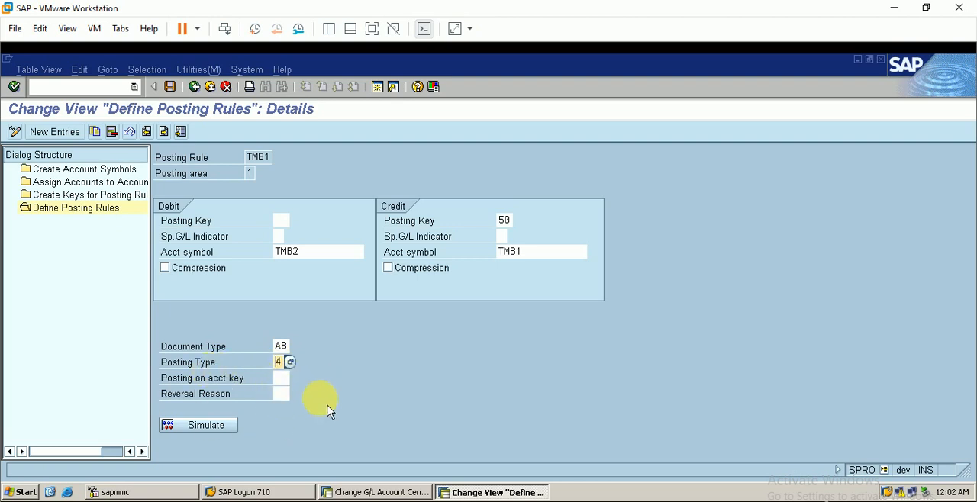
pyautogui.click(171, 87)
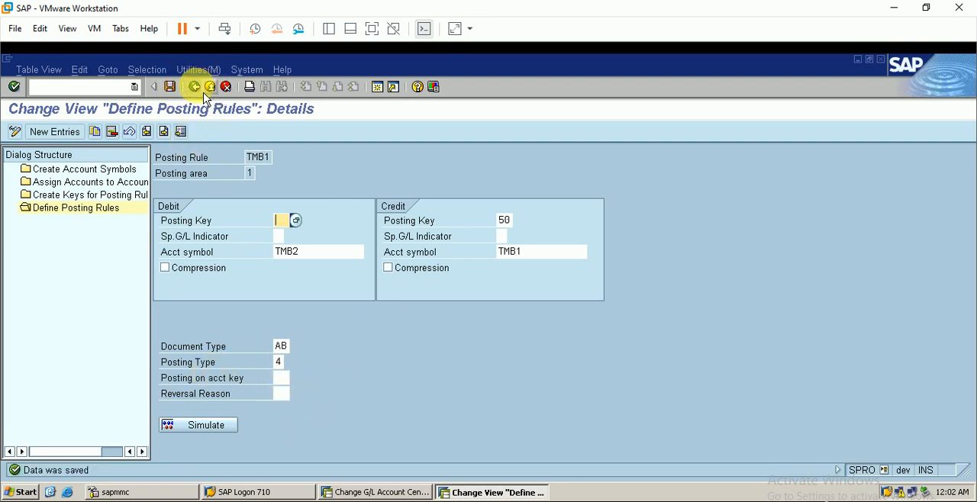
# Open the details of posting rule TMB2 alone and compare them with the receipt reconciliation entry in the Excel sheet.
pyautogui.click(202, 90)
pyautogui.click(161, 204)
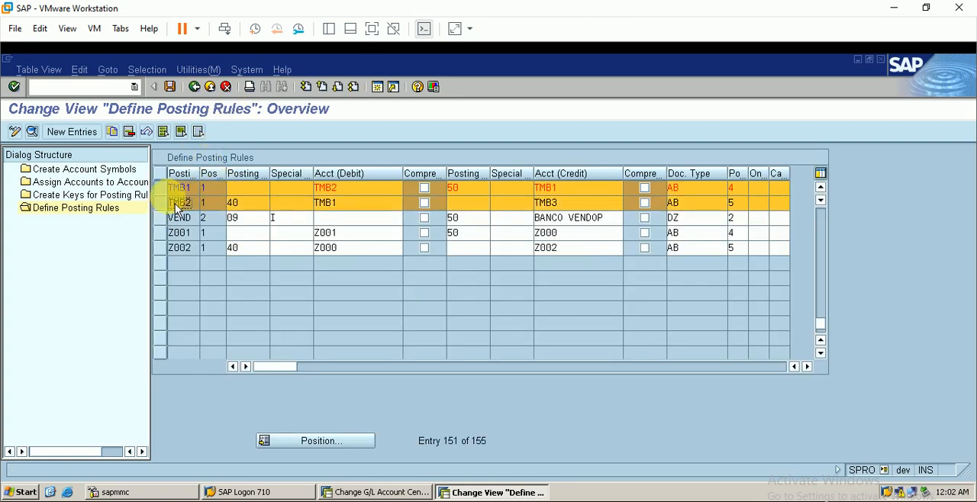
pyautogui.click(176, 189)
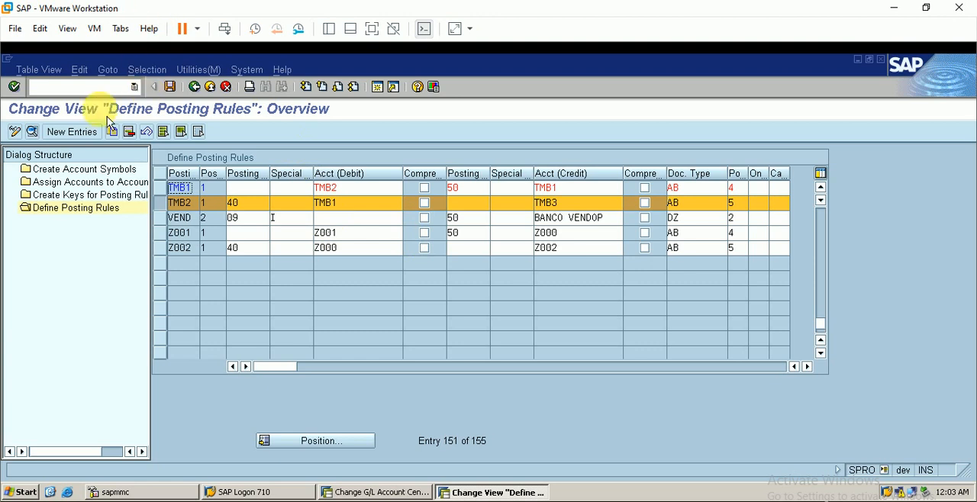
pyautogui.click(33, 133)
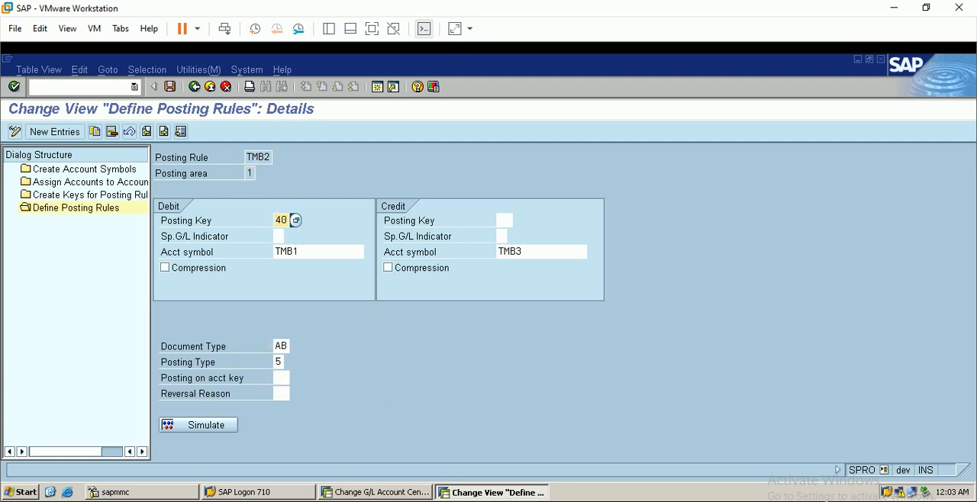
pyautogui.hotkey('alt', 'Tab')
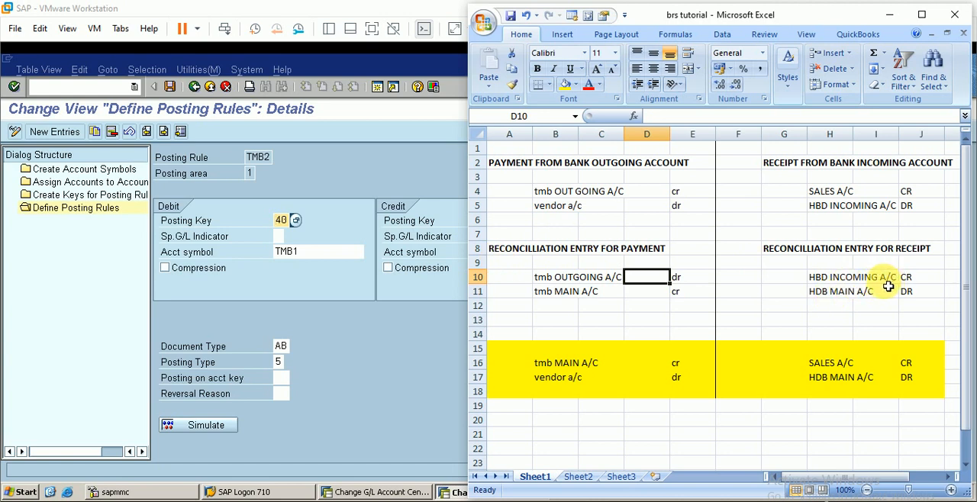
pyautogui.click(414, 374)
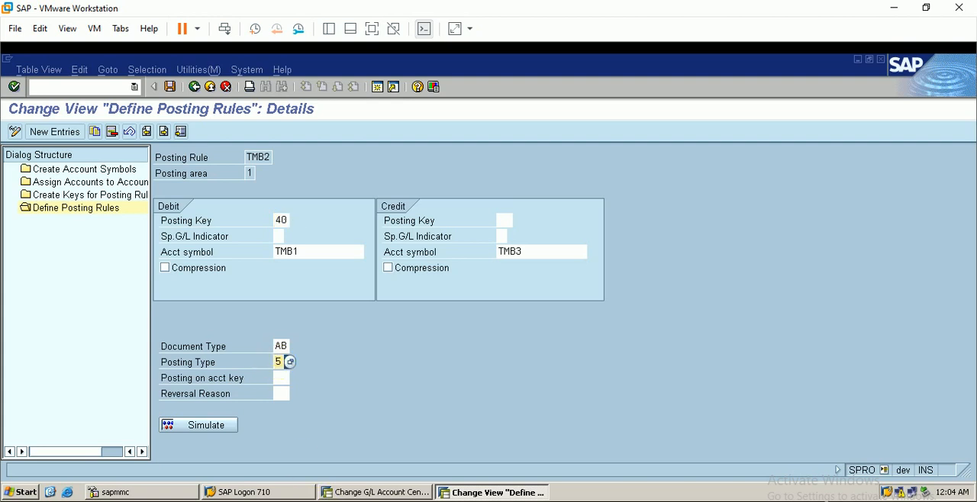
# Check the reconciliation entries in Excel, set posting rule TMB2's posting type to 5 (Clear credit G/L act) and save.
pyautogui.hotkey('alt', 'Tab')
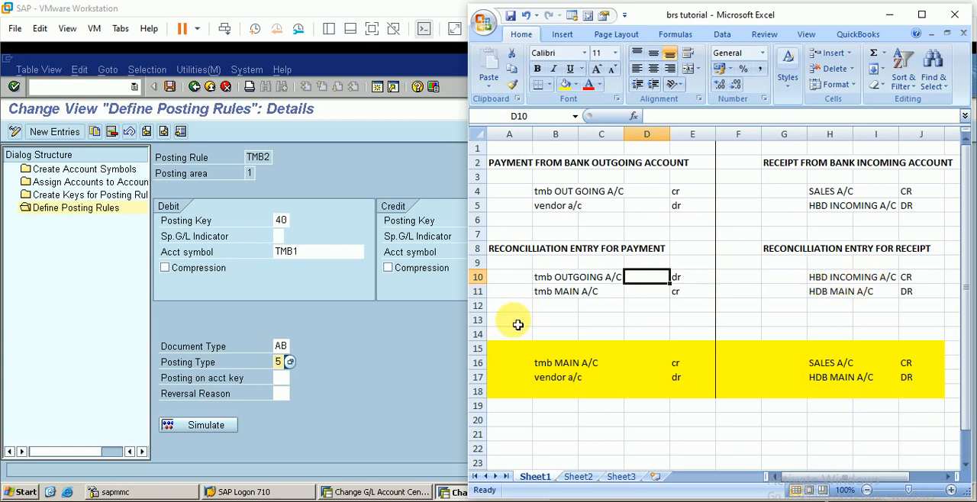
pyautogui.click(415, 370)
pyautogui.click(290, 364)
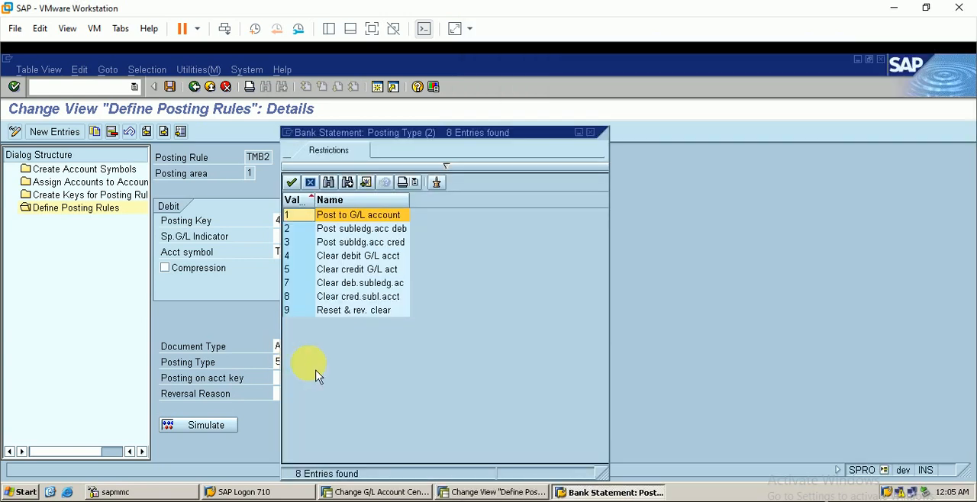
pyautogui.click(344, 272)
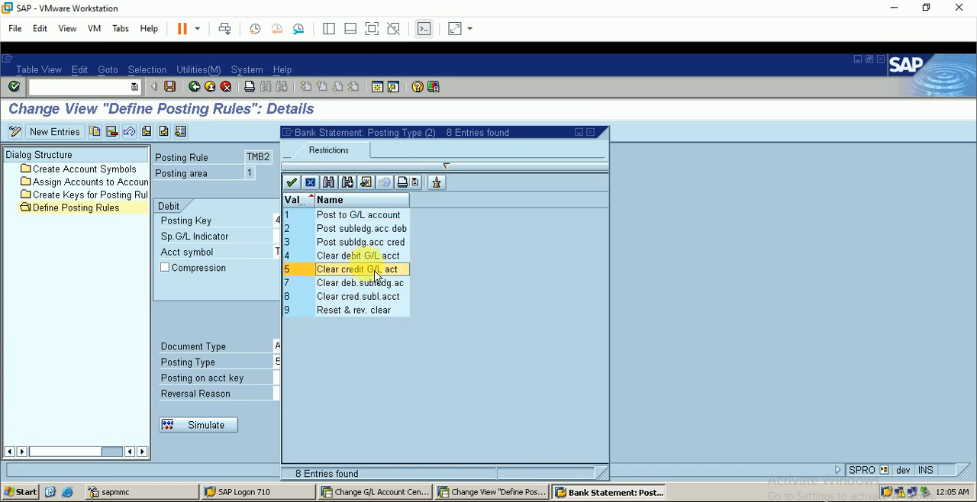
pyautogui.press('Return')
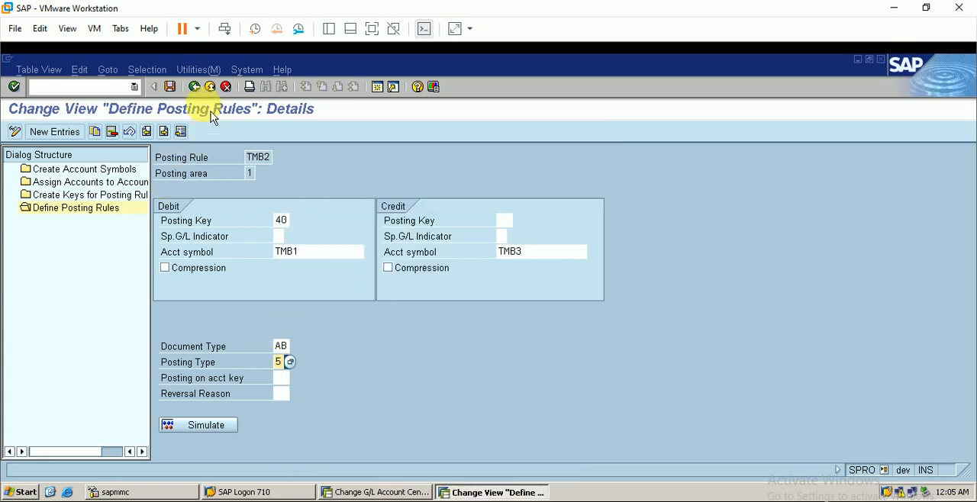
pyautogui.click(170, 88)
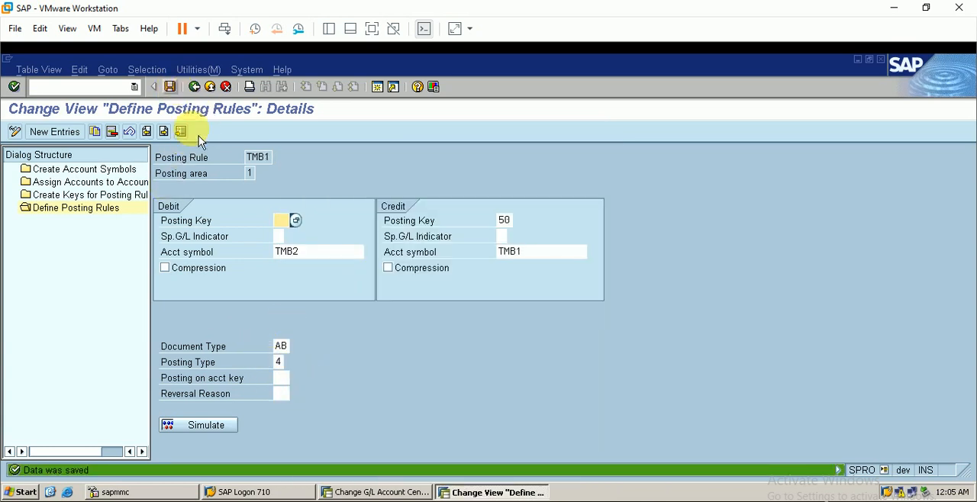
# Leave the posting rules customizing and open Create and Assign Business Transactions for the manual bank statement.
pyautogui.click(194, 87)
pyautogui.click(160, 187)
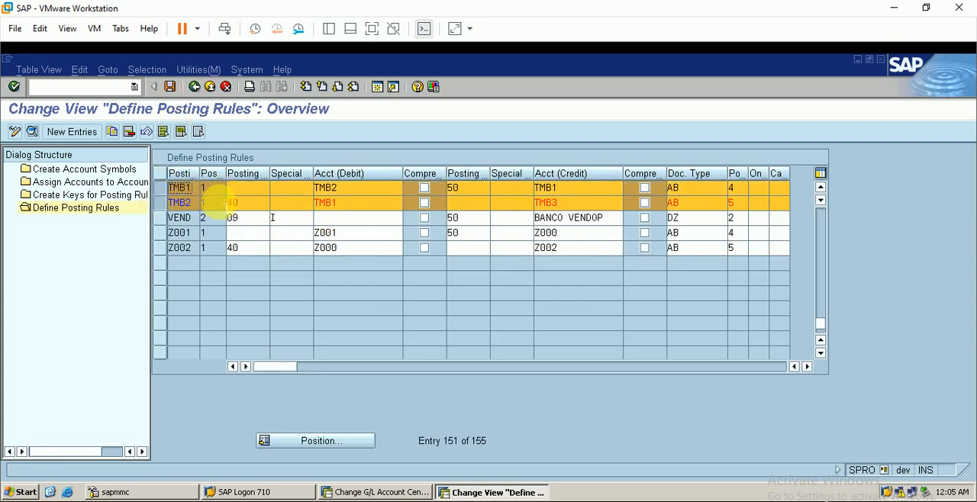
pyautogui.click(194, 88)
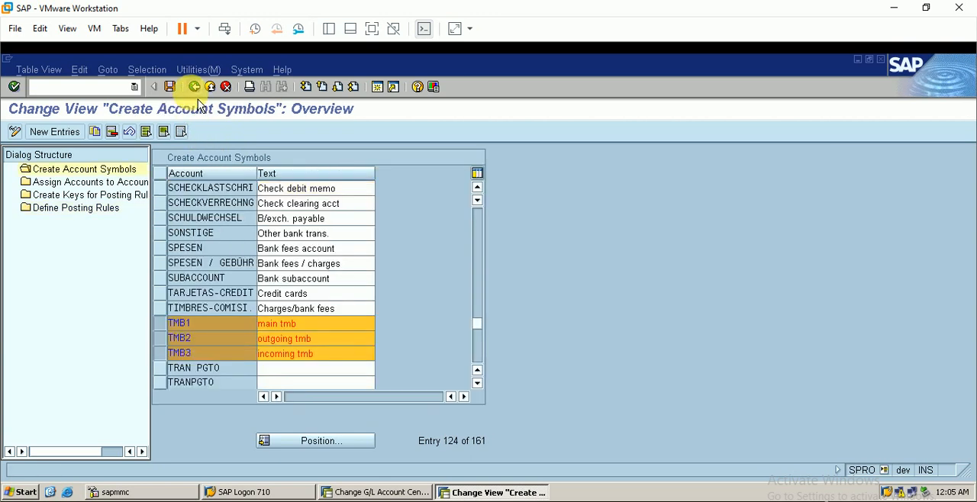
pyautogui.click(195, 88)
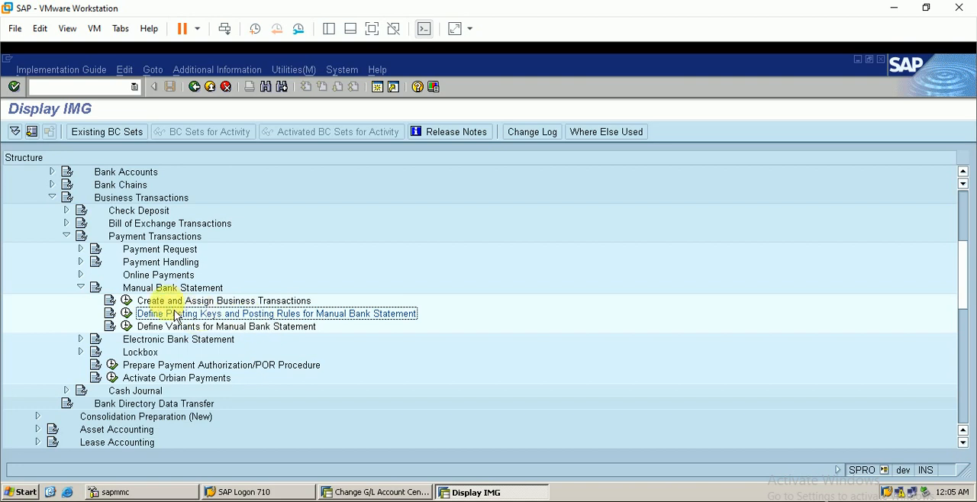
pyautogui.click(126, 301)
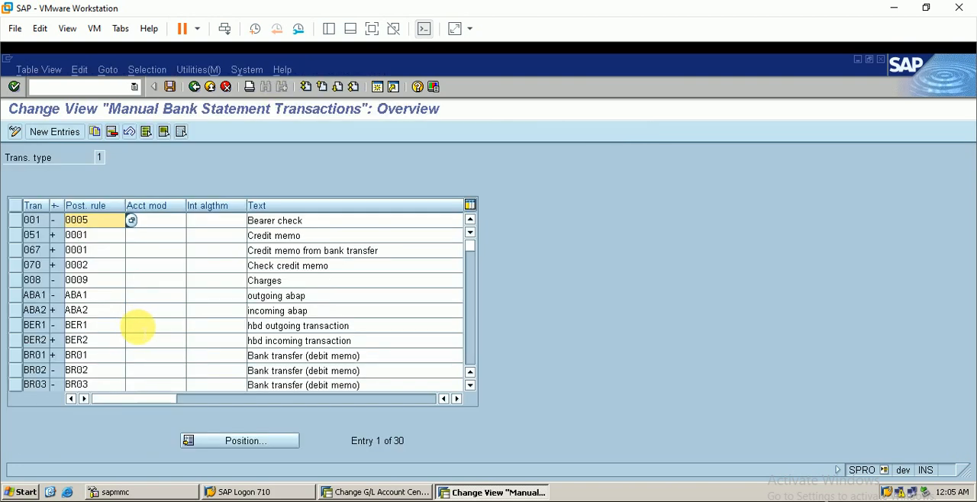
# Review the posting rules assigned to business transactions TMB1 and TMB2, then save the transaction list.
pyautogui.scroll(-4, 130, 338)
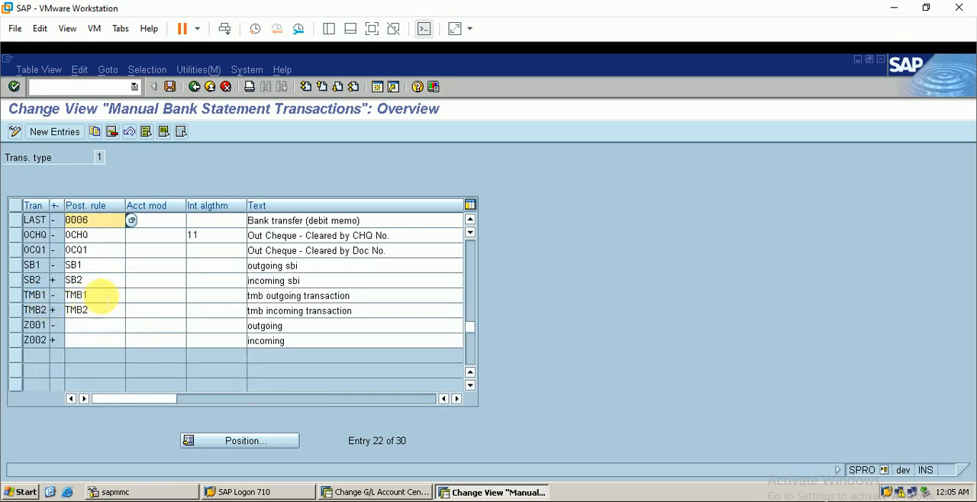
pyautogui.click(104, 295)
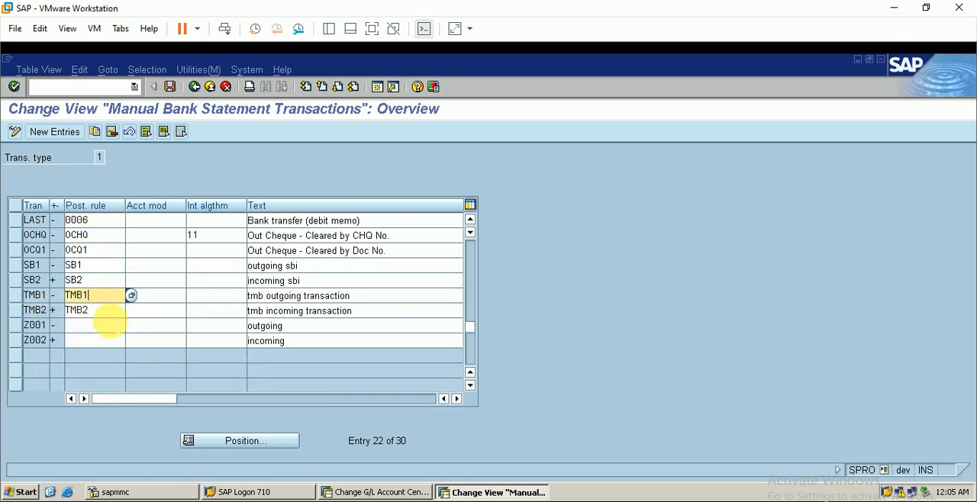
pyautogui.click(104, 310)
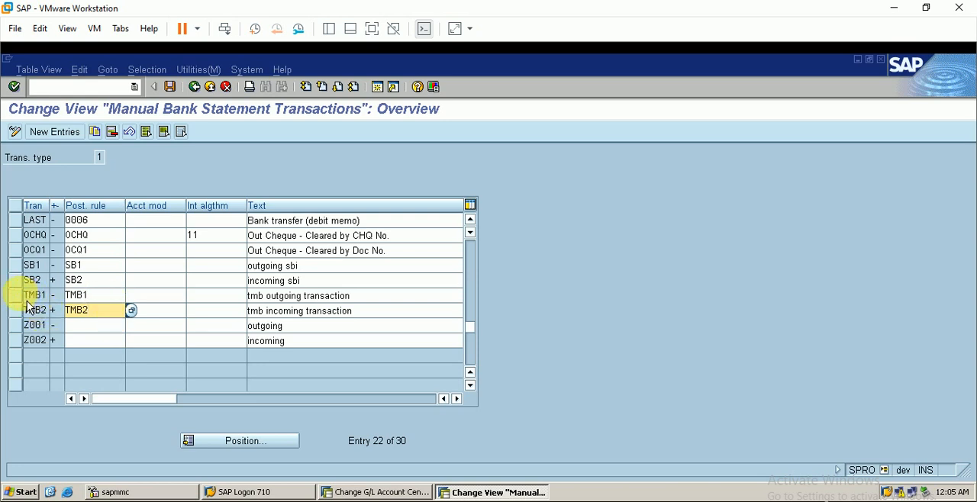
pyautogui.moveTo(25, 296); pyautogui.dragTo(45, 311)
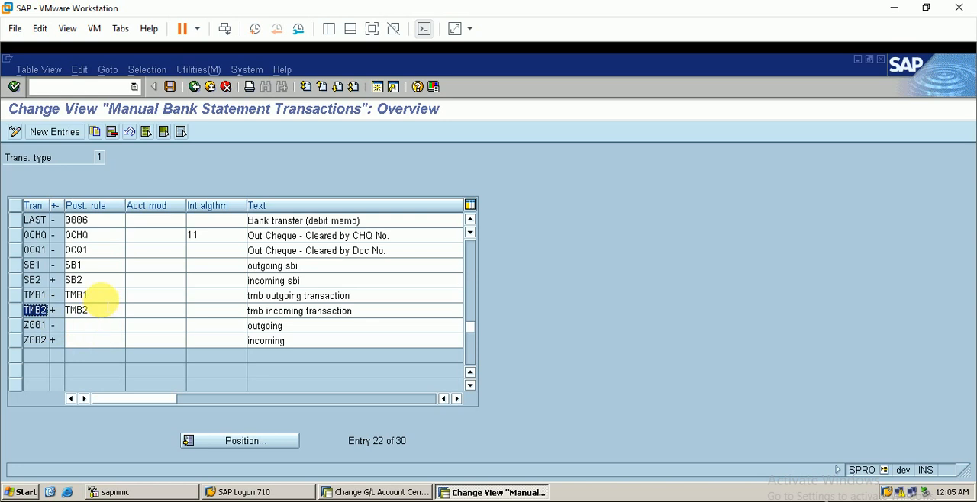
pyautogui.moveTo(112, 295); pyautogui.dragTo(77, 309)
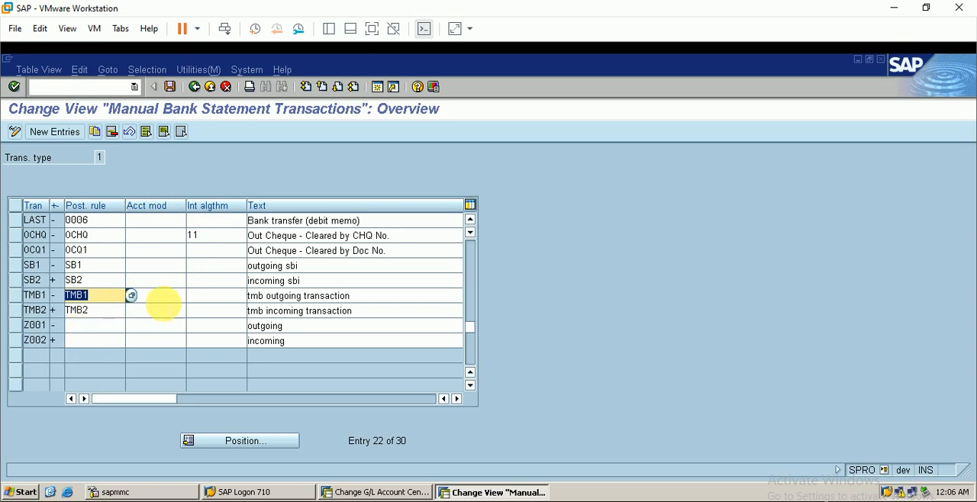
pyautogui.click(170, 87)
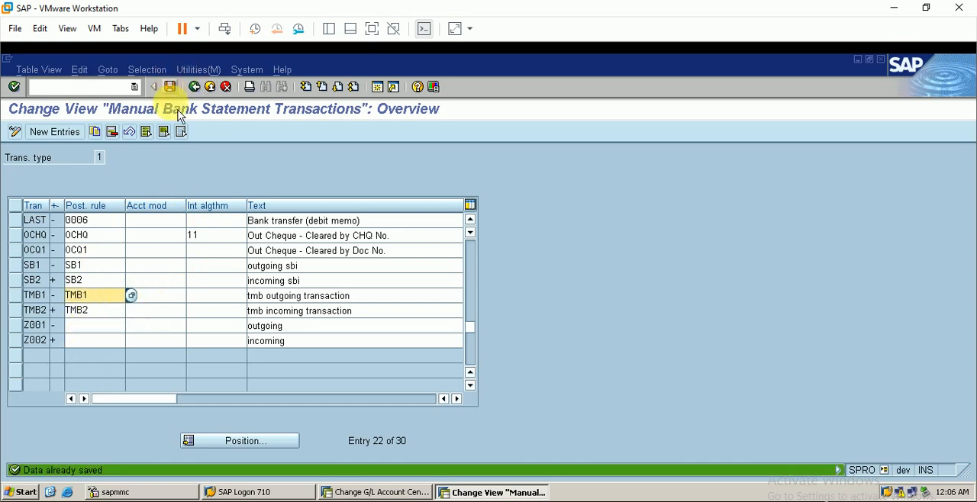
# Return to the IMG, open Define Variants for Manual Bank Statement and point out the existing variant BERP.
pyautogui.click(195, 87)
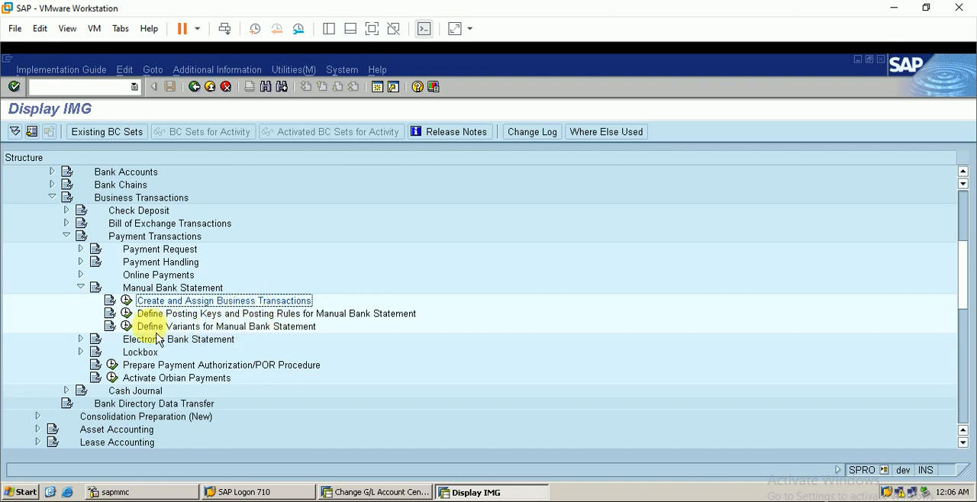
pyautogui.click(127, 326)
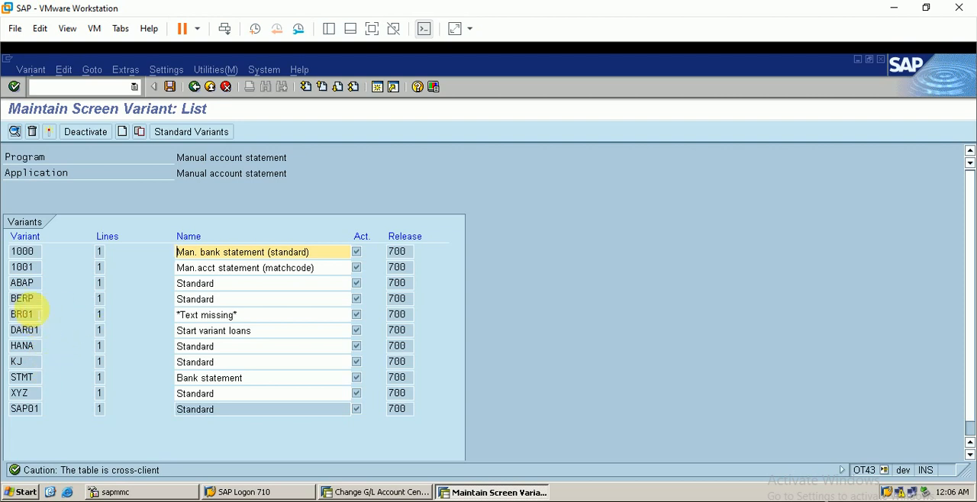
pyautogui.click(30, 299)
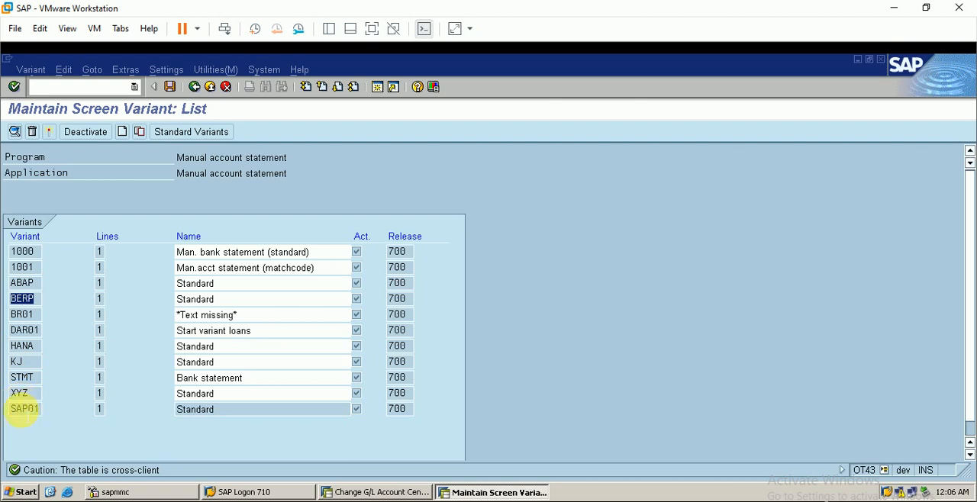
# Copy the standard variant SAP01 to a new variant named tmb, acknowledging the information message.
pyautogui.click(27, 410)
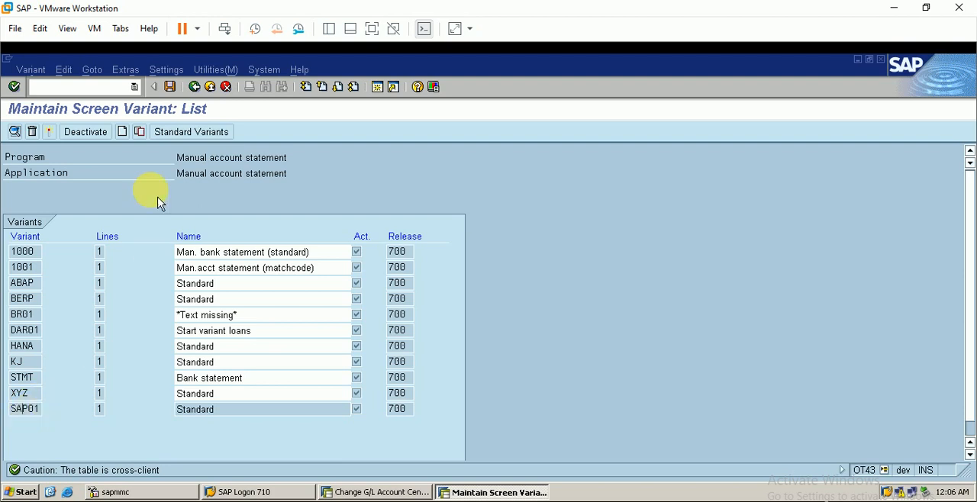
pyautogui.click(138, 131)
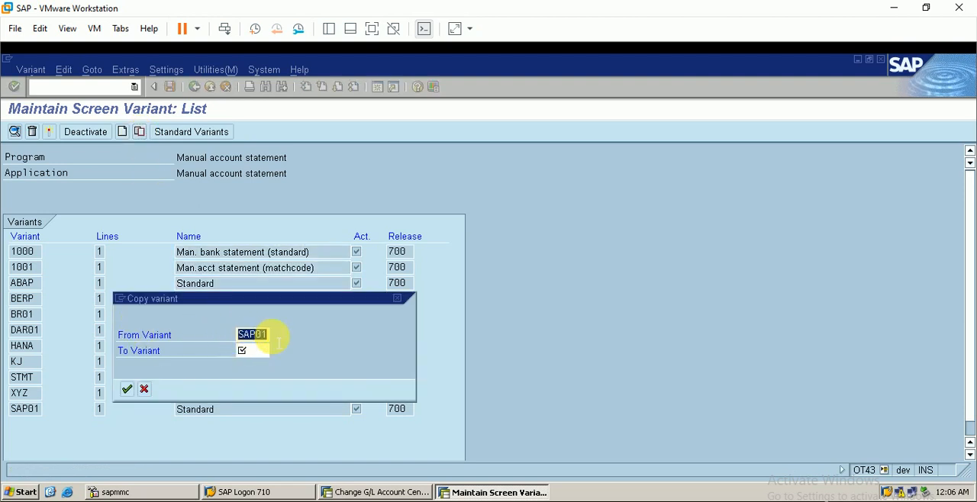
pyautogui.click(252, 350)
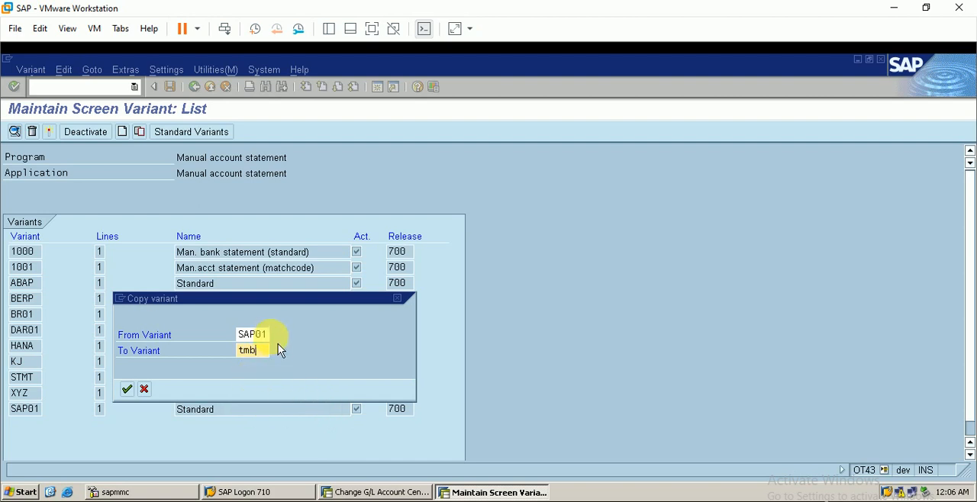
pyautogui.moveTo(263, 350); pyautogui.dragTo(229, 350)
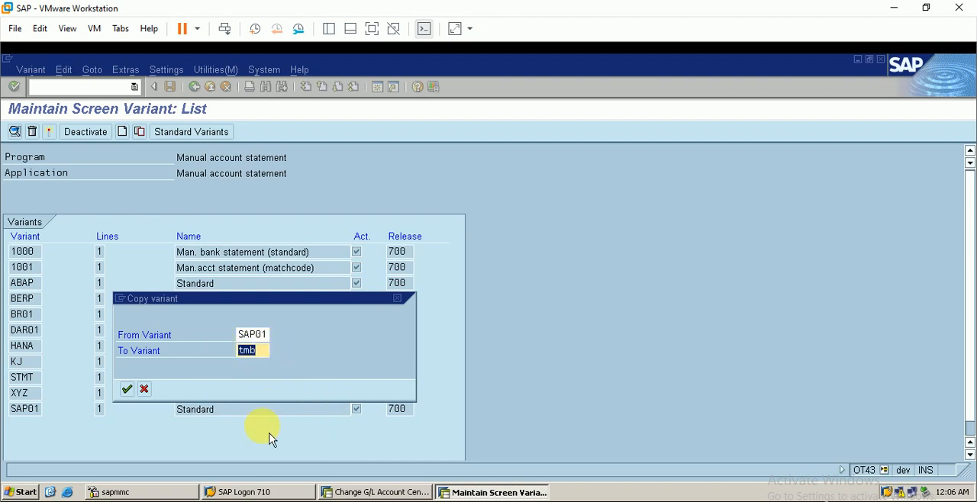
pyautogui.press('Return')
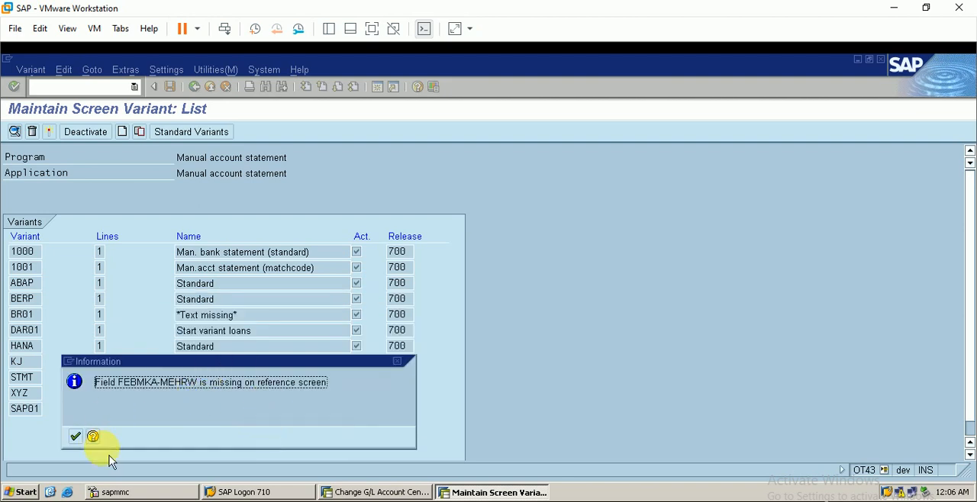
pyautogui.click(76, 437)
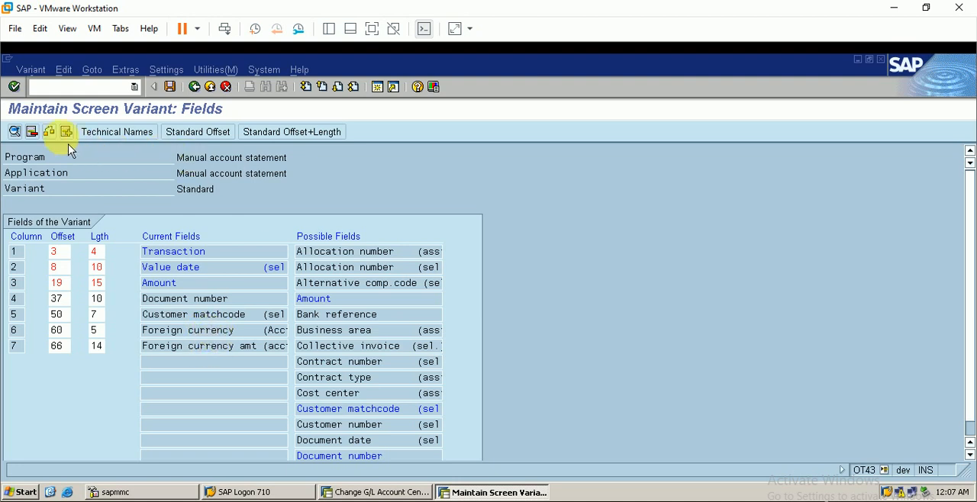
# Remove Foreign currency, Foreign currency amt and Customer matchcode from the new variant's current fields.
pyautogui.click(34, 131)
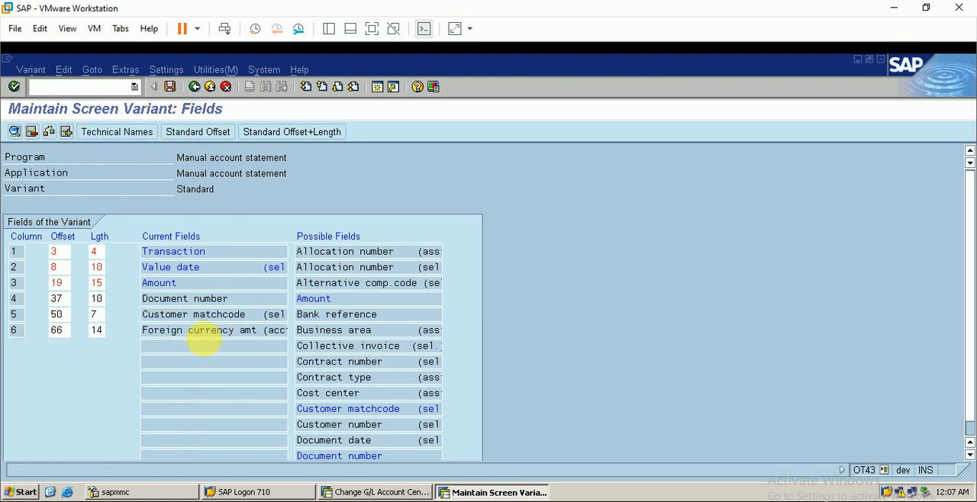
pyautogui.click(34, 131)
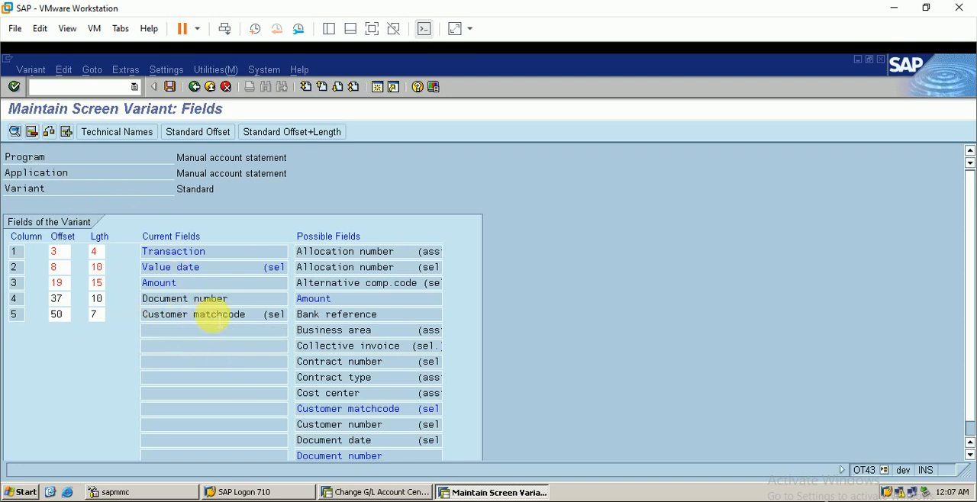
pyautogui.click(32, 131)
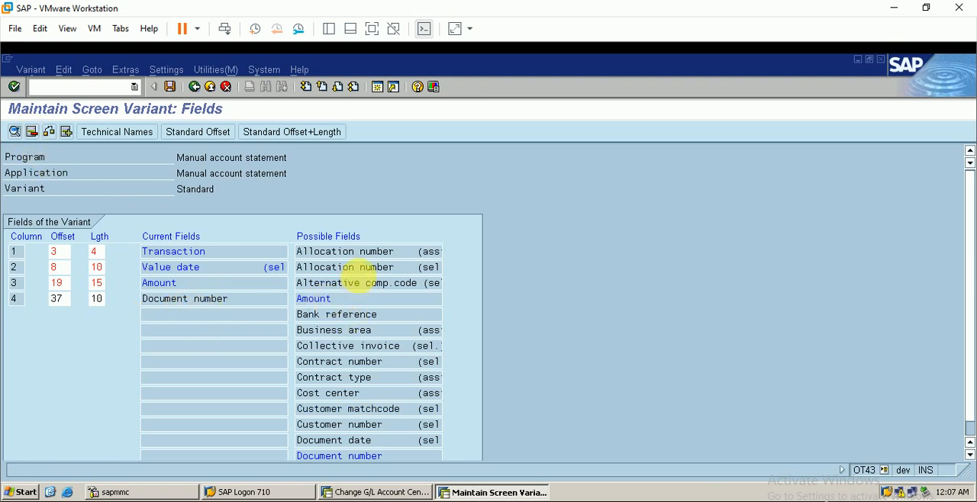
# Add the Business area (assign) field to the variant with an output length of 4.
pyautogui.scroll(-1, 370, 288)
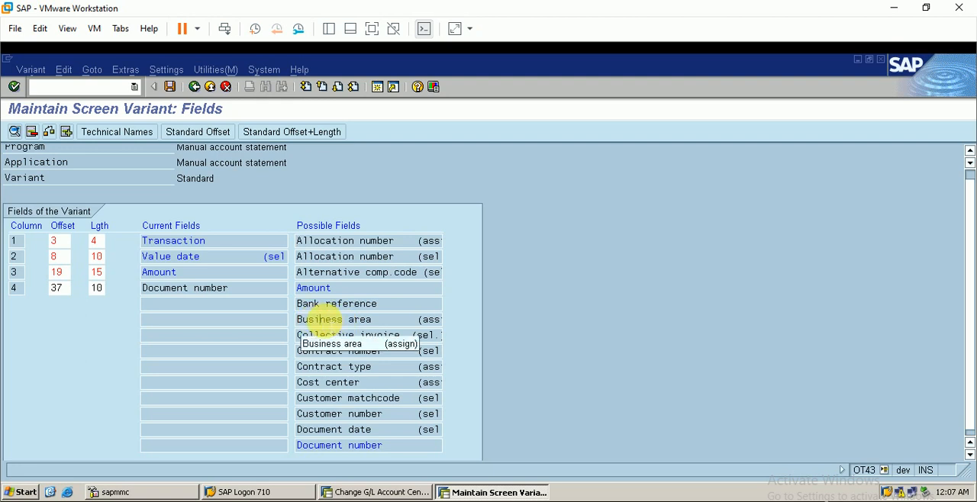
pyautogui.doubleClick(319, 319)
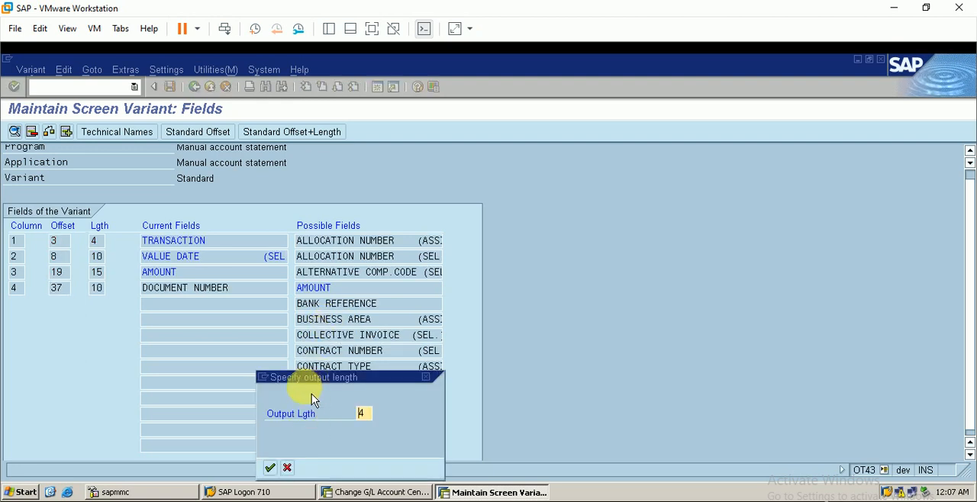
pyautogui.click(268, 464)
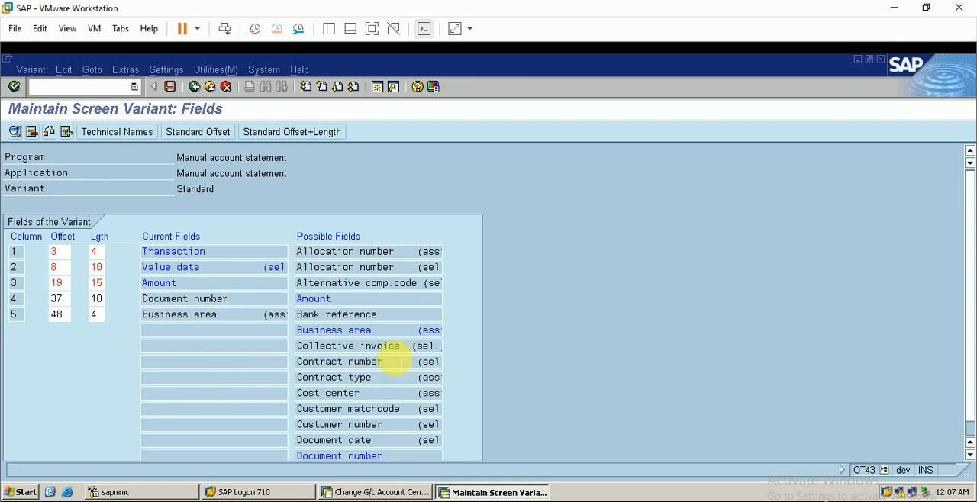
# Find Posting date further along the possible fields and add it to the variant with an output length of 10.
pyautogui.scroll(-1, 392, 357)
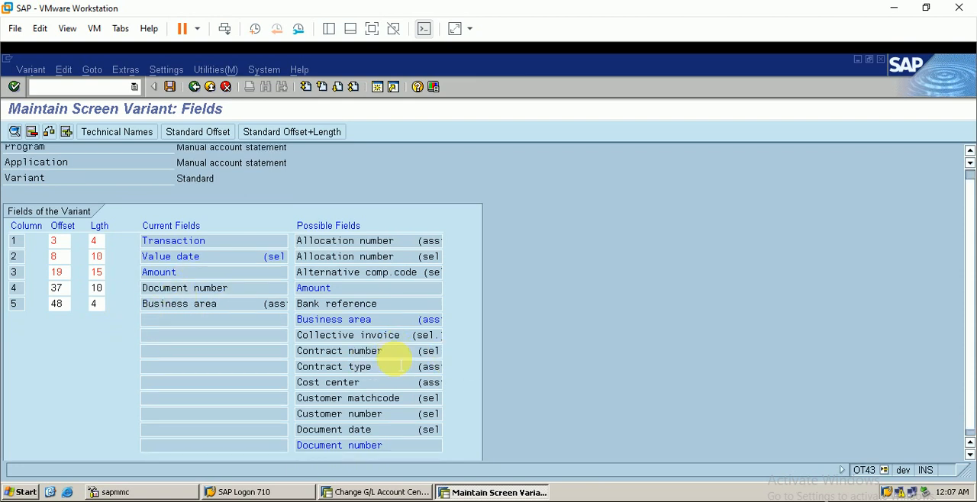
pyautogui.click(342, 93)
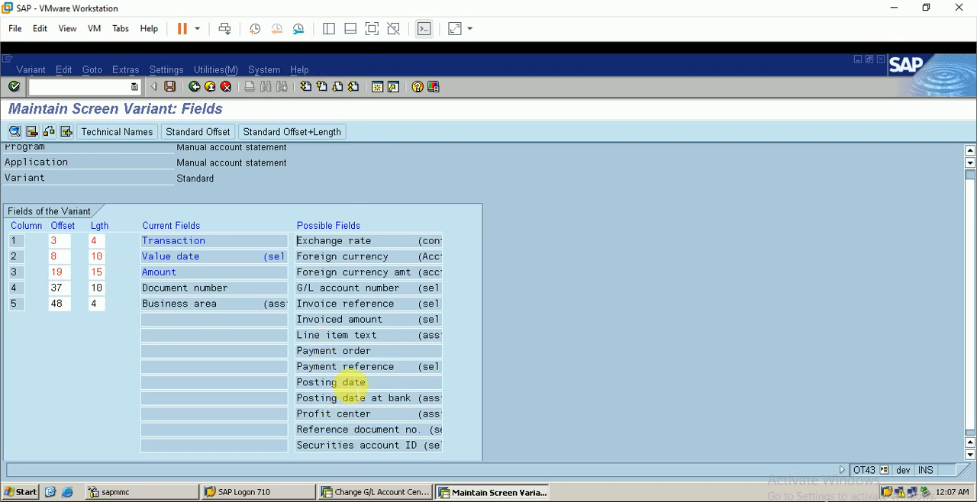
pyautogui.doubleClick(353, 382)
pyautogui.click(267, 466)
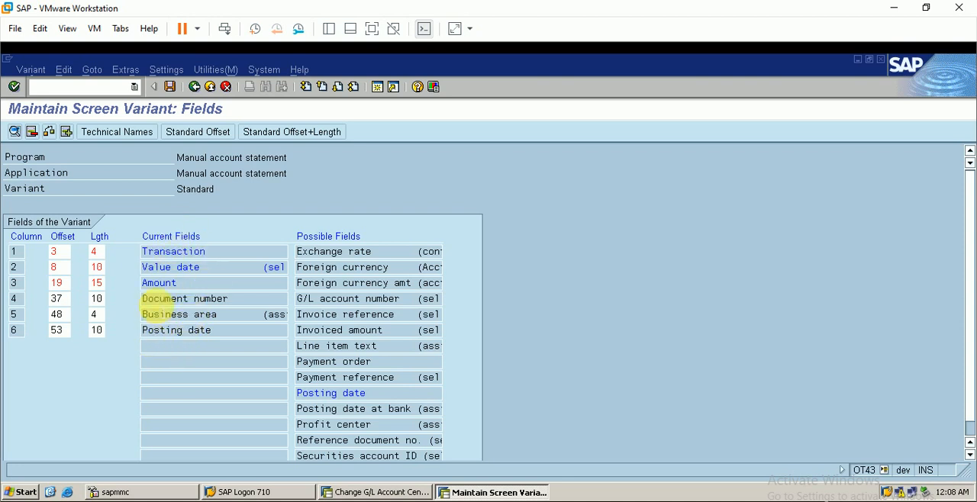
# Save variant TMB under workbench request DEVK900040 and activate it.
pyautogui.click(170, 87)
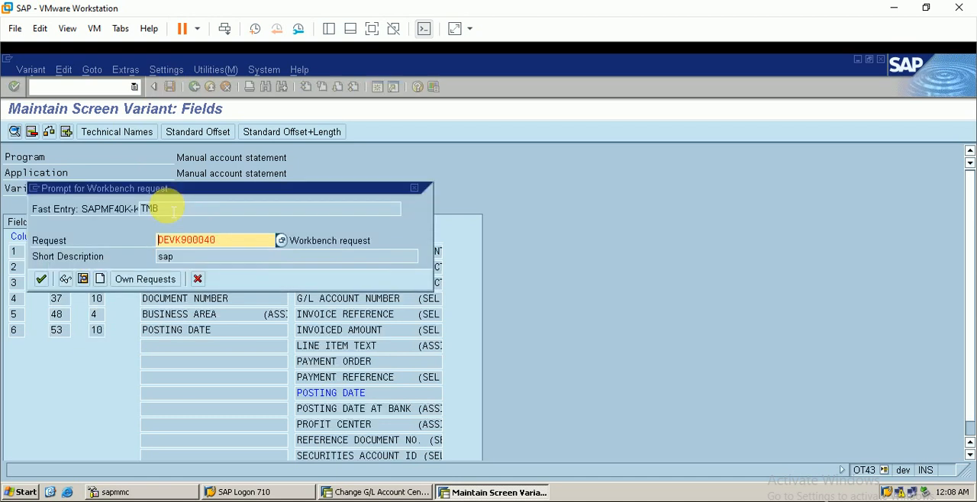
pyautogui.click(41, 279)
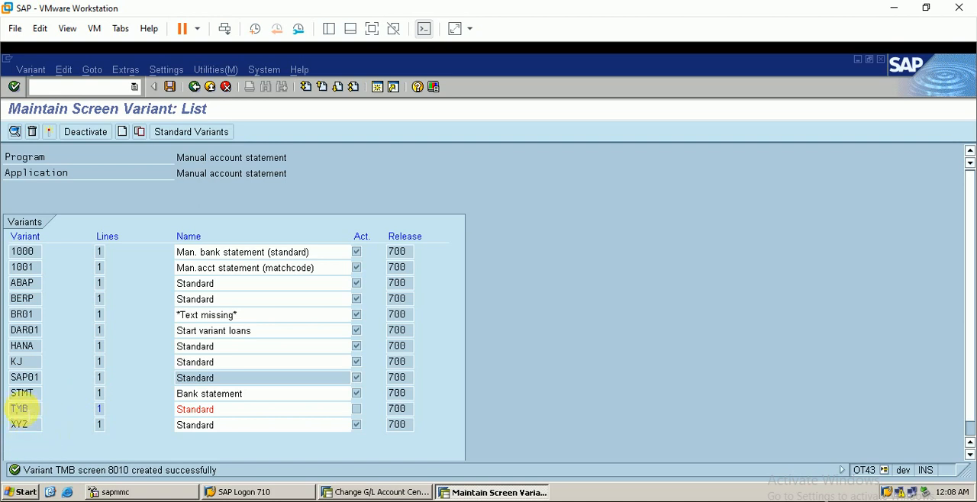
pyautogui.click(49, 131)
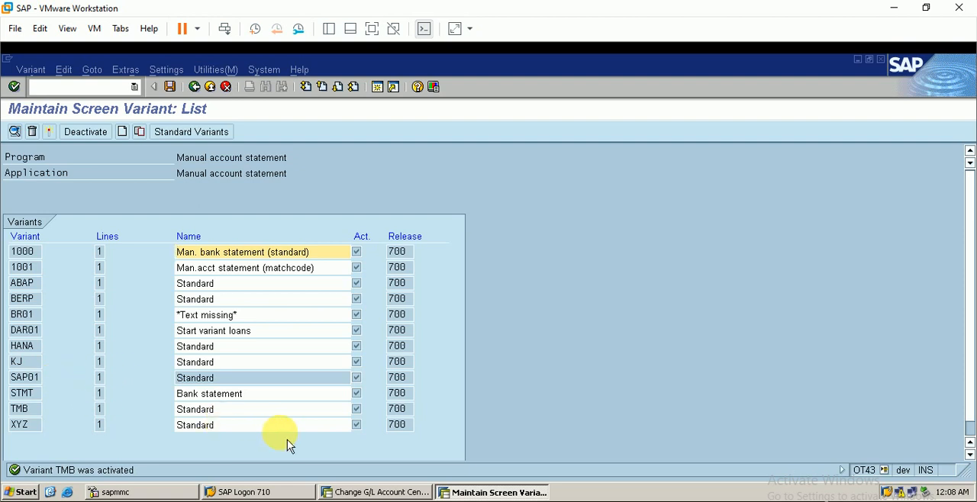
# Leave the screen variant maintenance and start the G/L account line item display (FBL3N) in the free session.
pyautogui.click(196, 88)
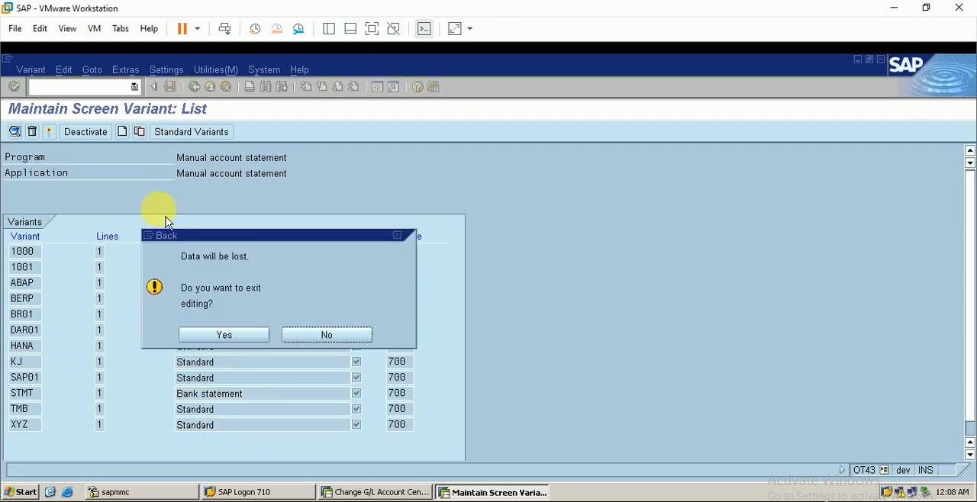
pyautogui.click(236, 338)
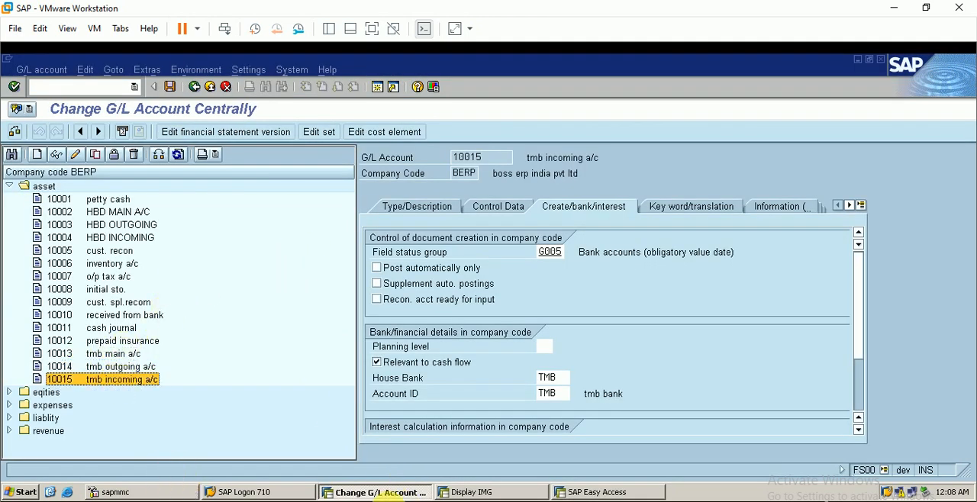
pyautogui.click(594, 493)
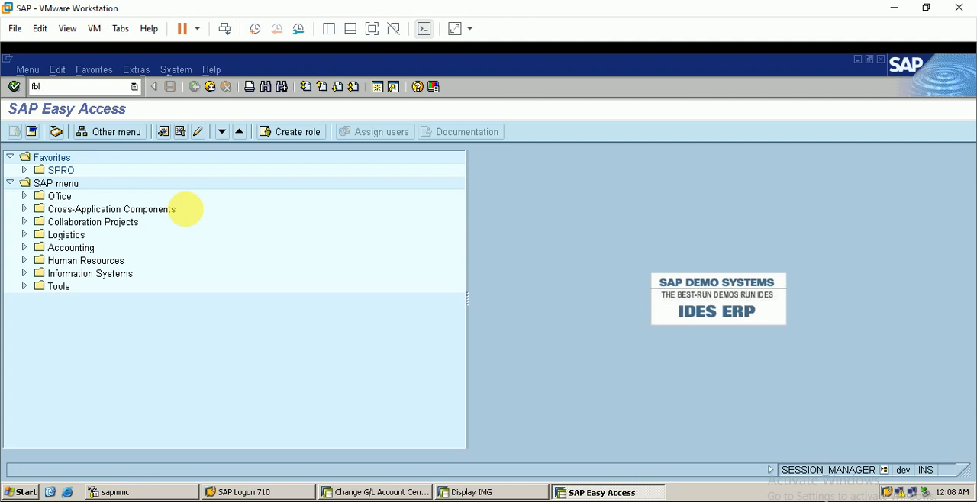
pyautogui.press('Return')
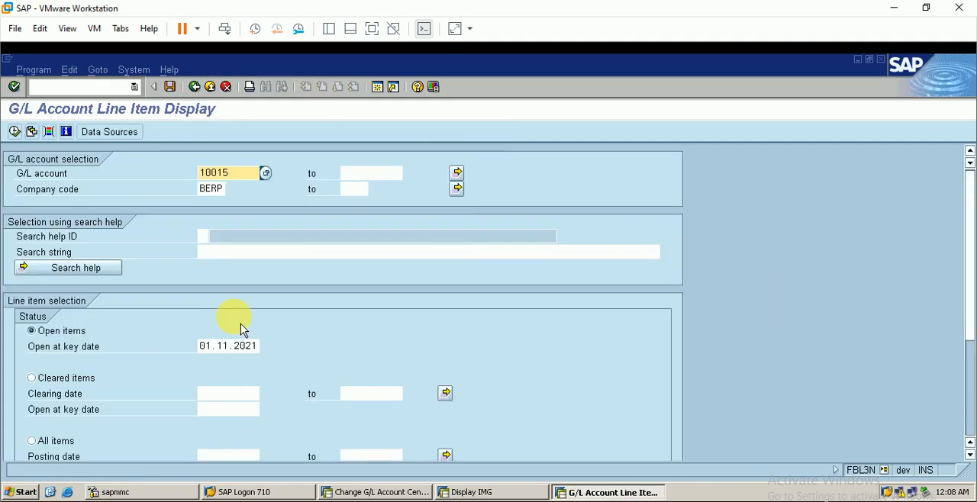
# Set the multiple selection of G/L accounts to the single values 10013, 10014 and 10015, checking them against the chart of accounts.
pyautogui.click(457, 174)
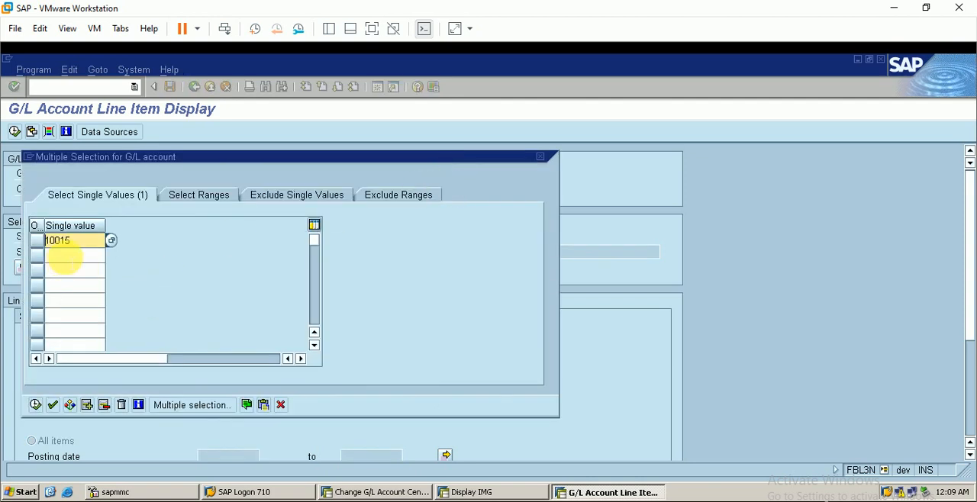
pyautogui.click(87, 243)
pyautogui.press('BackSpace')
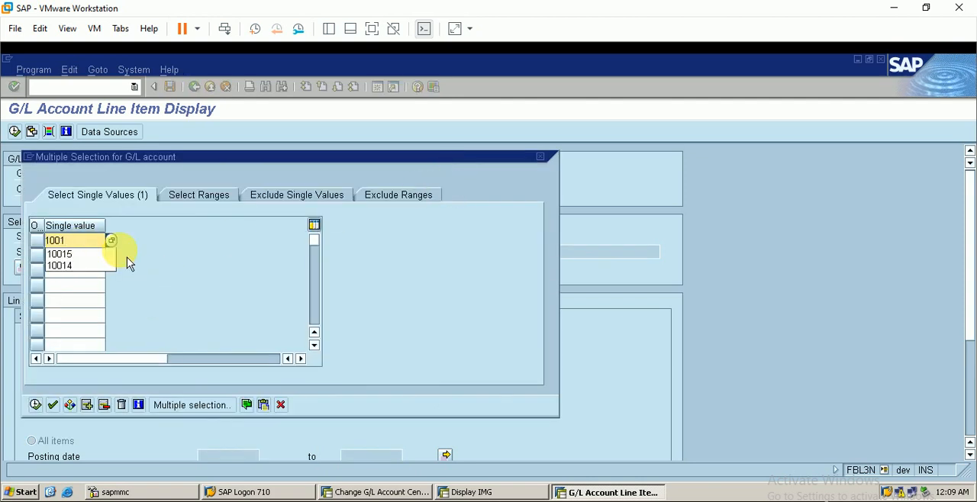
pyautogui.write('3')
pyautogui.press('Down')
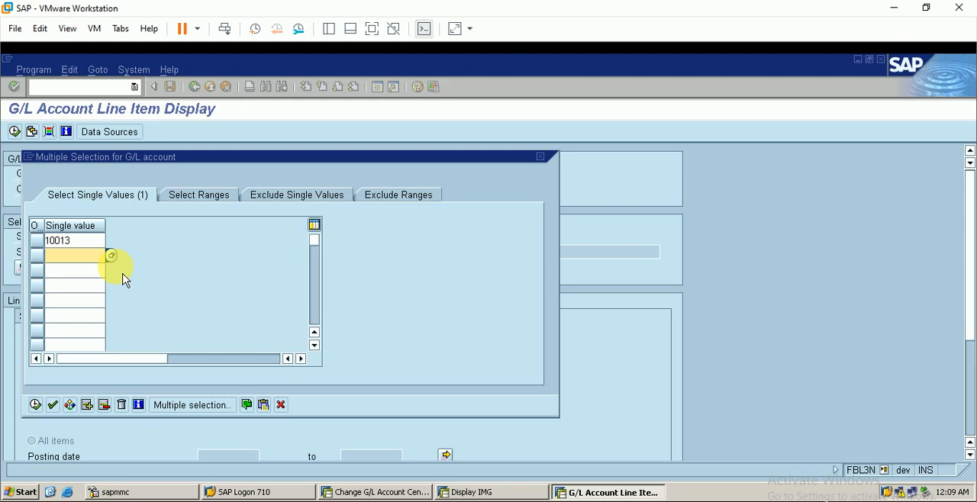
pyautogui.write('10014')
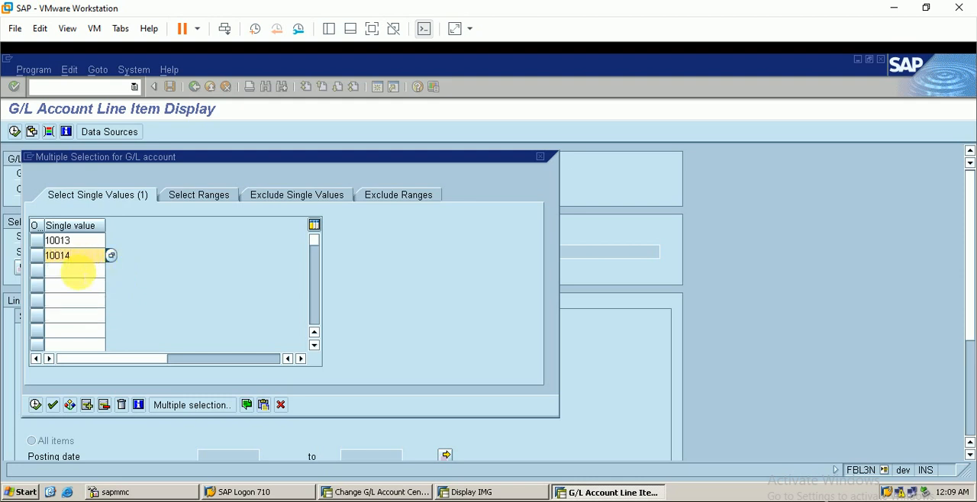
pyautogui.click(80, 270)
pyautogui.write('100')
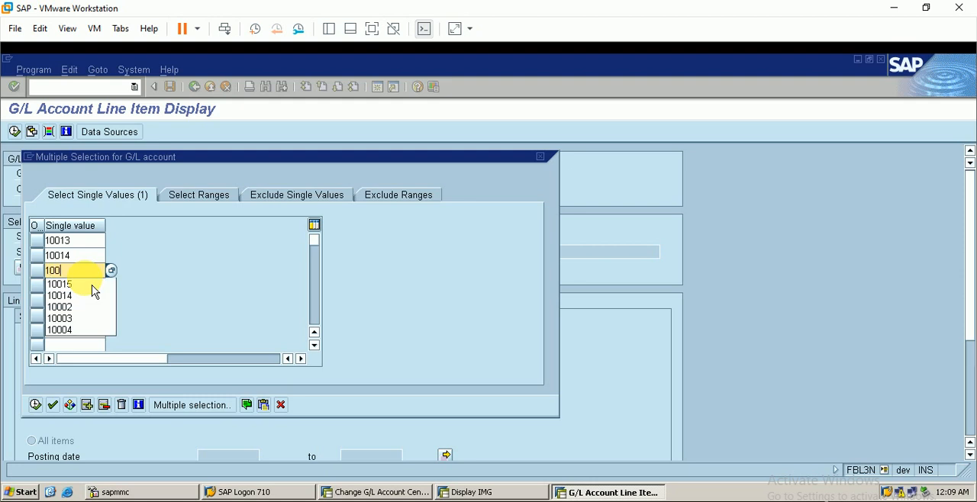
pyautogui.write('15')
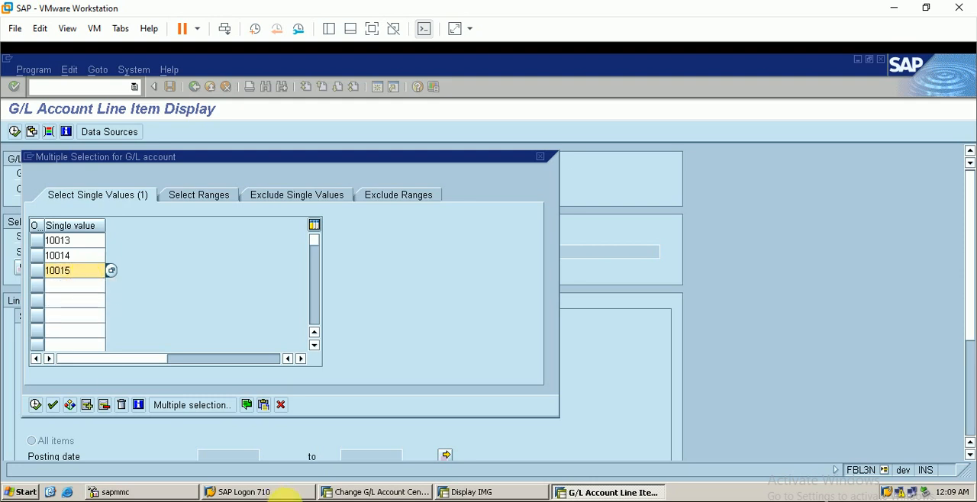
pyautogui.click(374, 493)
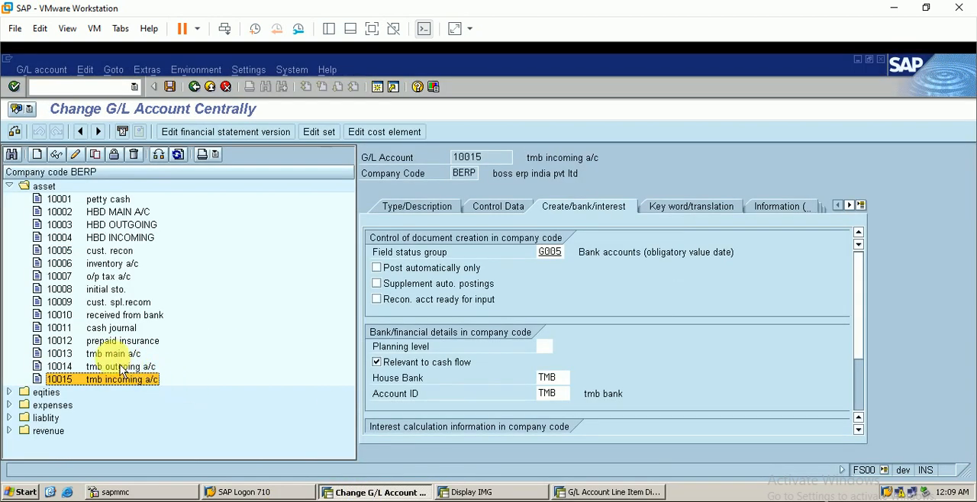
pyautogui.click(580, 492)
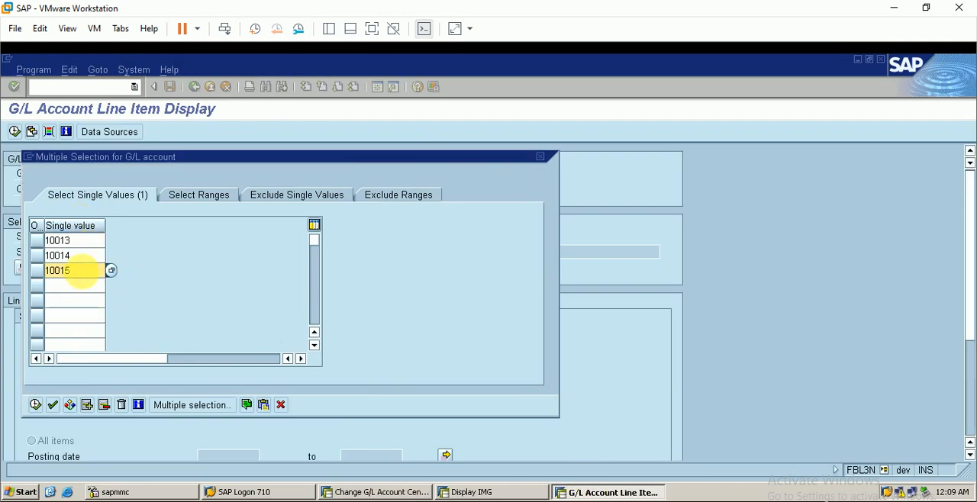
pyautogui.click(36, 404)
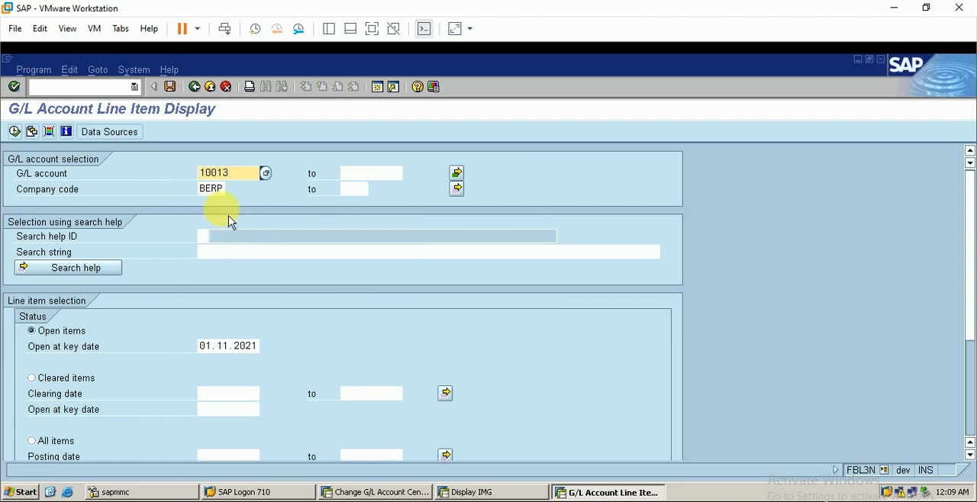
# Run the open item display for the selected accounts and examine the line items of the tmb main and outgoing accounts.
pyautogui.click(16, 132)
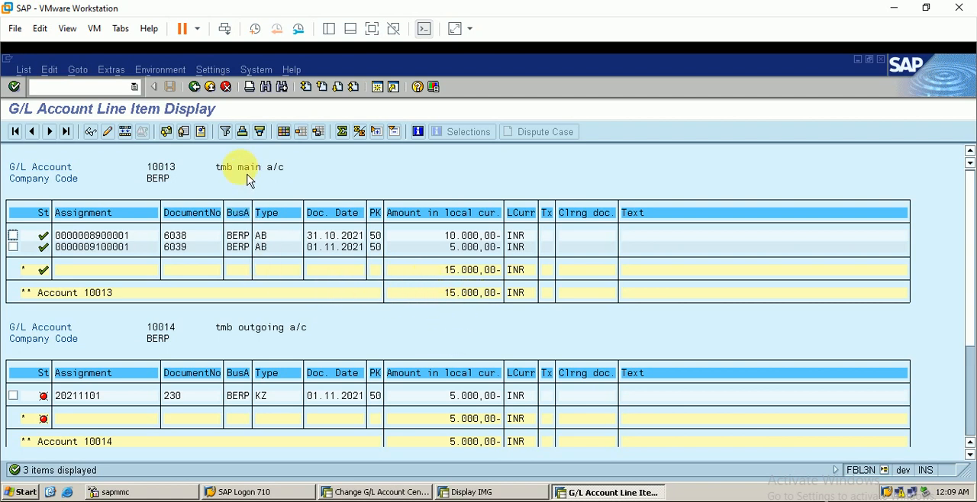
pyautogui.scroll(-1, 342, 299)
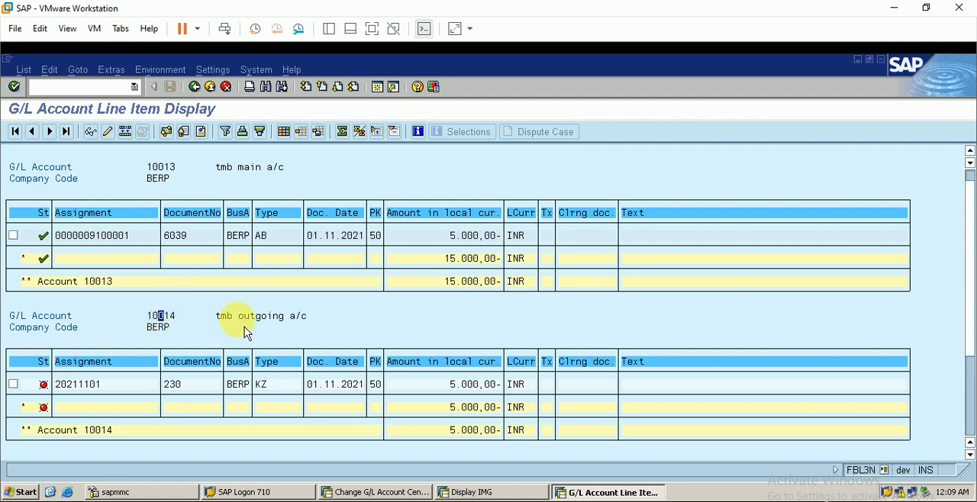
pyautogui.scroll(-5, 260, 348)
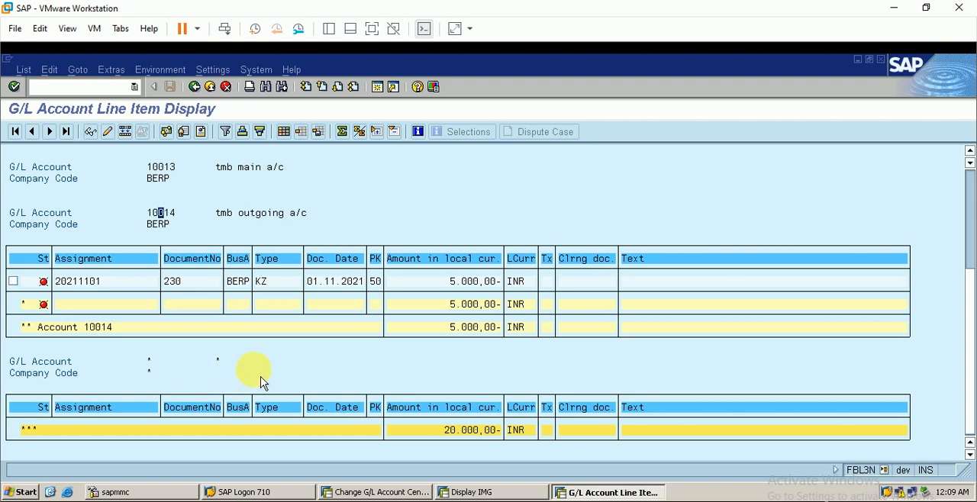
pyautogui.scroll(2, 259, 378)
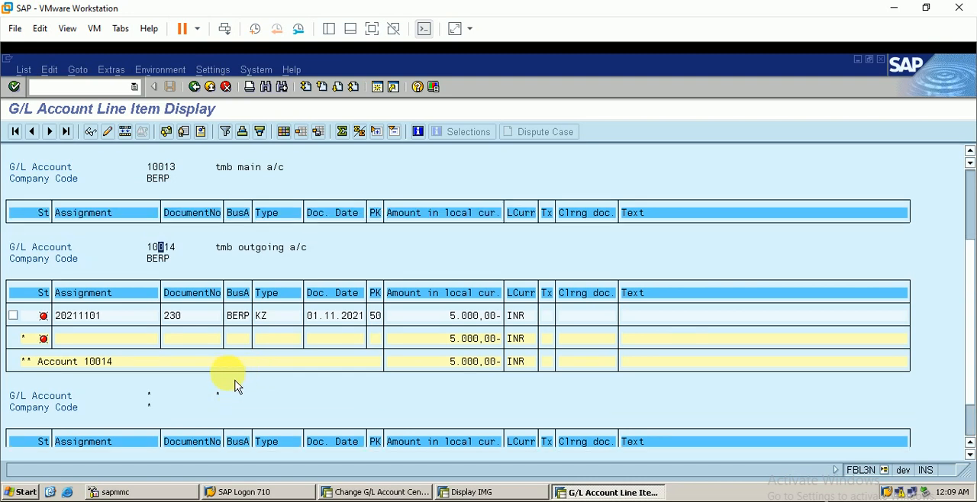
pyautogui.scroll(2, 244, 382)
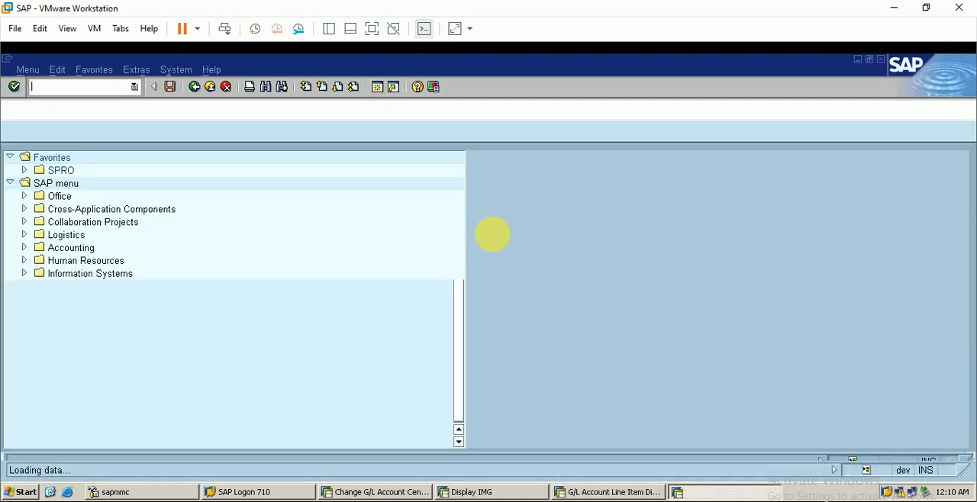
# Start manual bank statement processing with transaction FF67 in a new session.
pyautogui.click(603, 492)
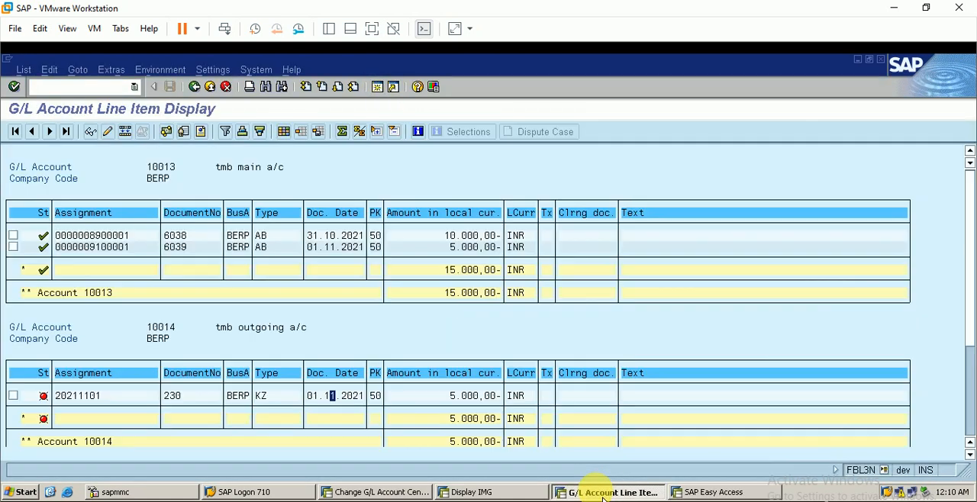
pyautogui.click(695, 492)
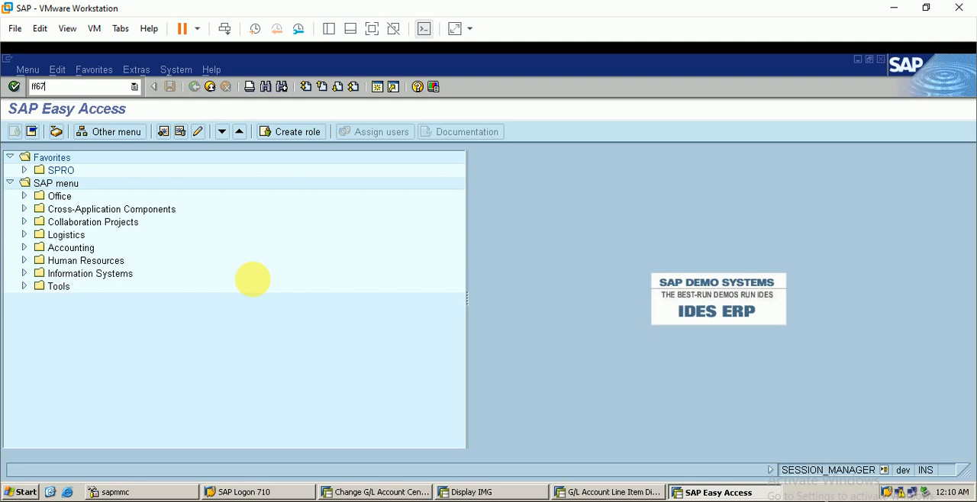
pyautogui.press('Return')
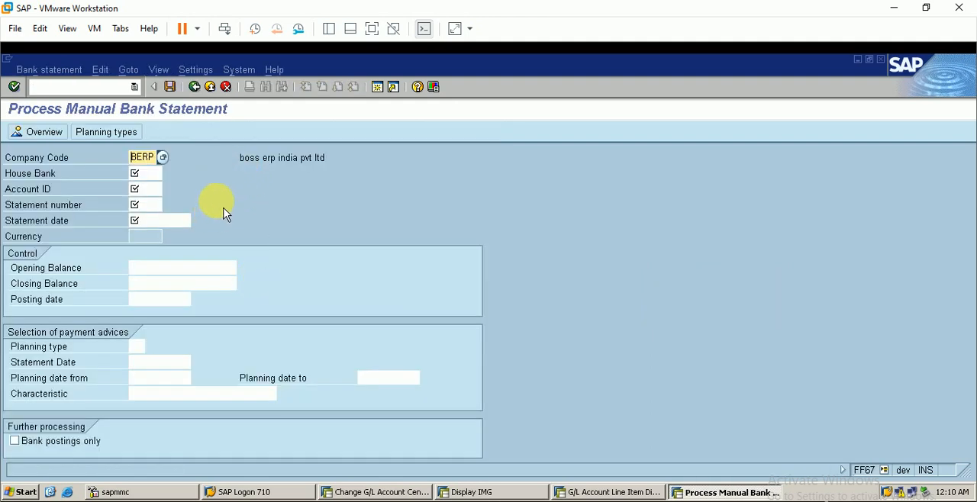
# Open the bank statement specifications and choose BERP as the start variant for memo record entry.
pyautogui.click(203, 74)
pyautogui.click(220, 89)
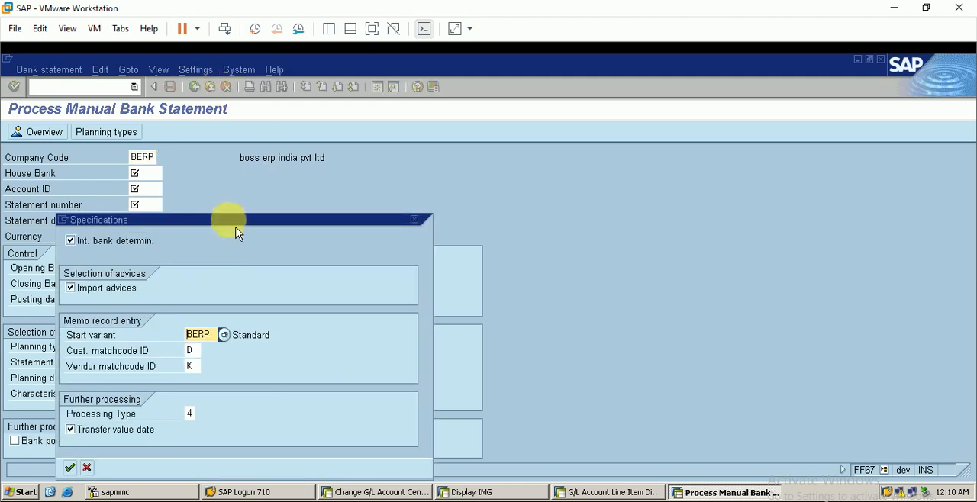
pyautogui.moveTo(236, 222); pyautogui.dragTo(582, 176)
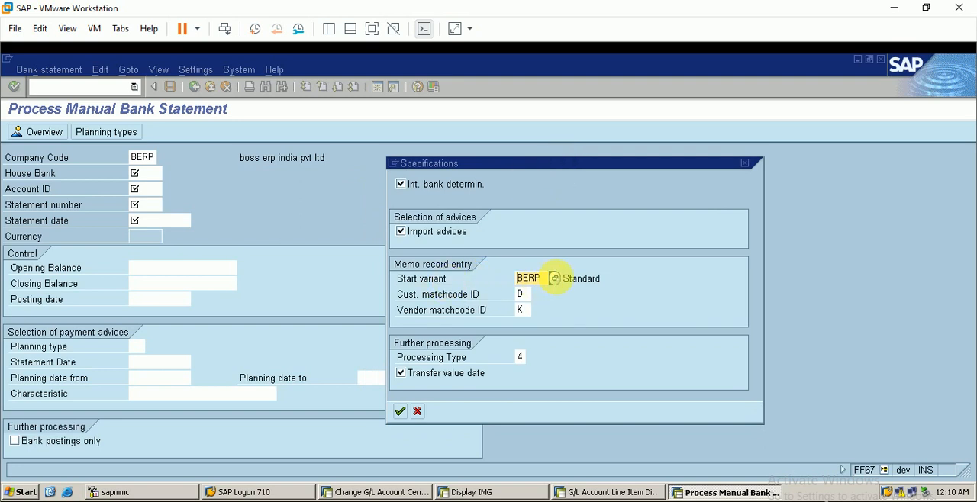
pyautogui.click(556, 279)
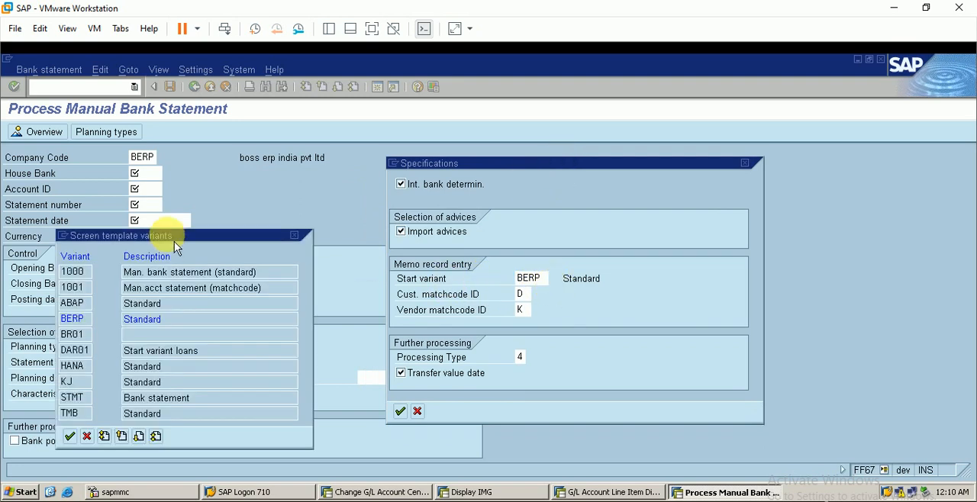
pyautogui.moveTo(174, 241); pyautogui.dragTo(235, 208)
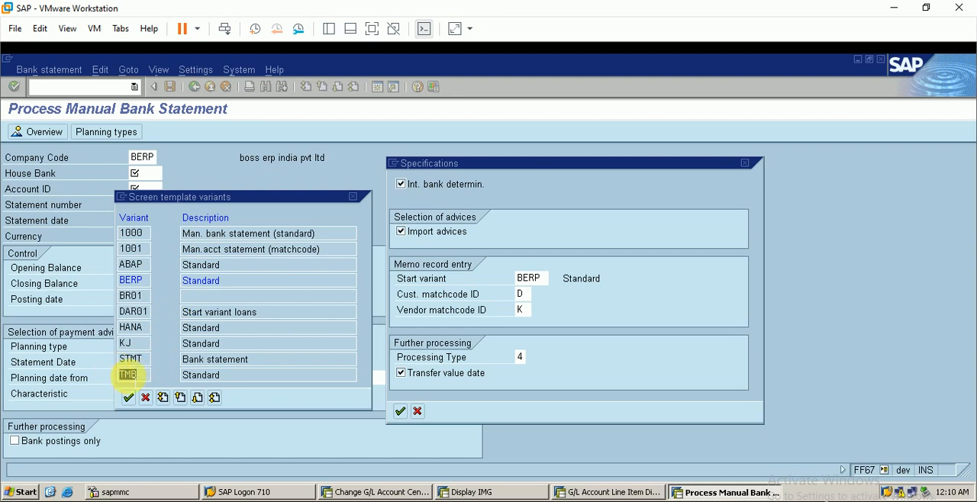
pyautogui.click(129, 374)
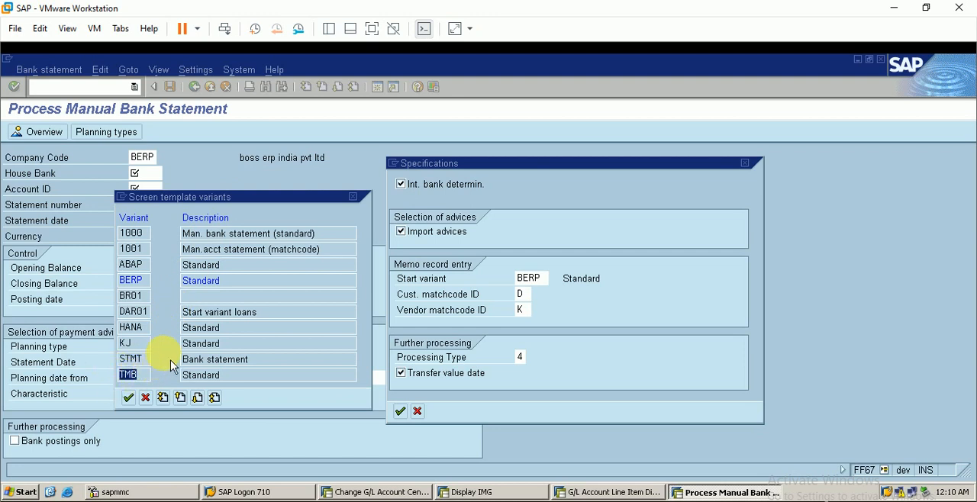
pyautogui.click(130, 280)
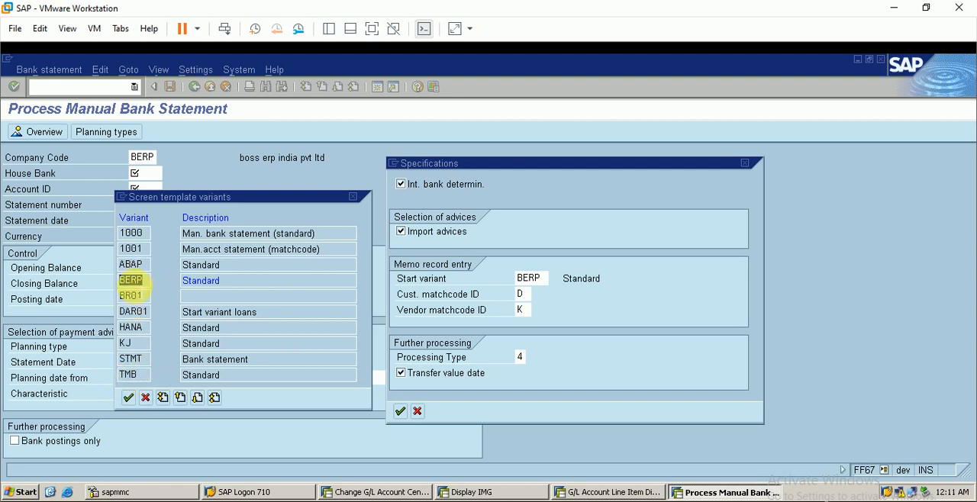
pyautogui.click(129, 398)
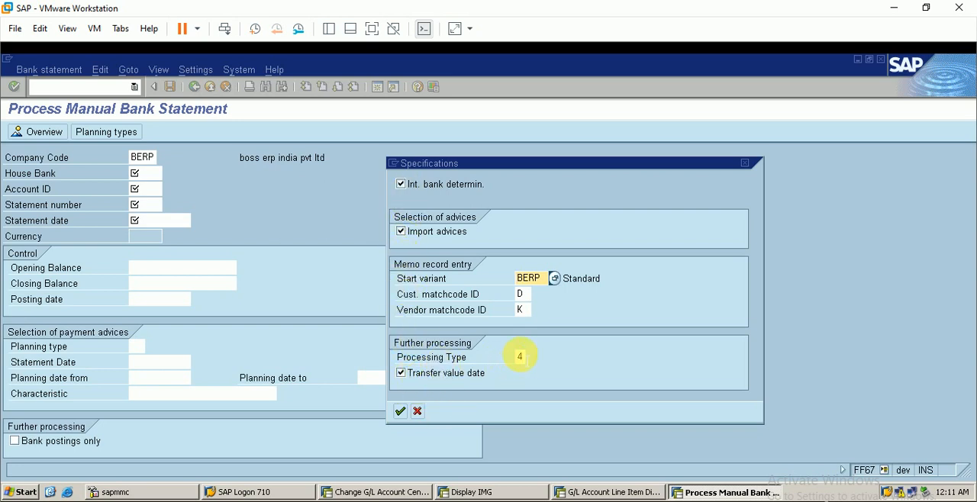
# Choose processing type 4, Further processing online, and accept the specifications.
pyautogui.click(520, 356)
pyautogui.press('F4')
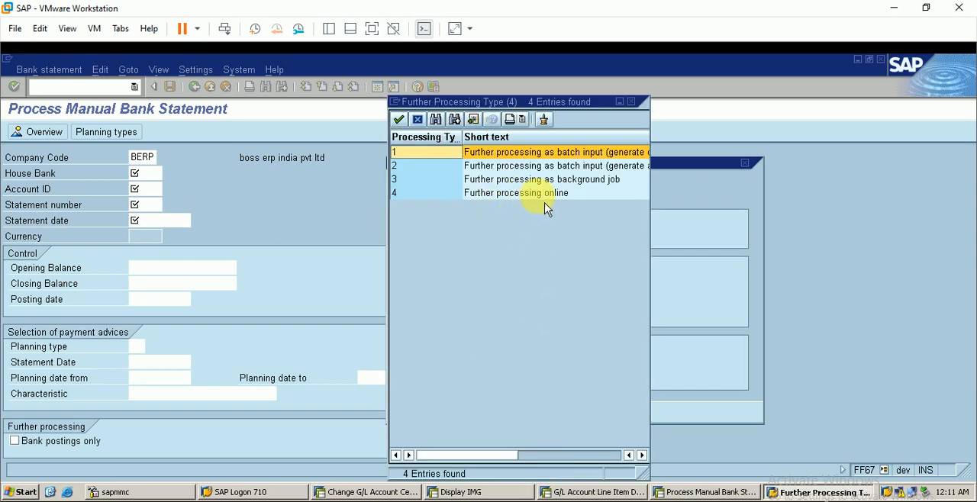
pyautogui.click(549, 193)
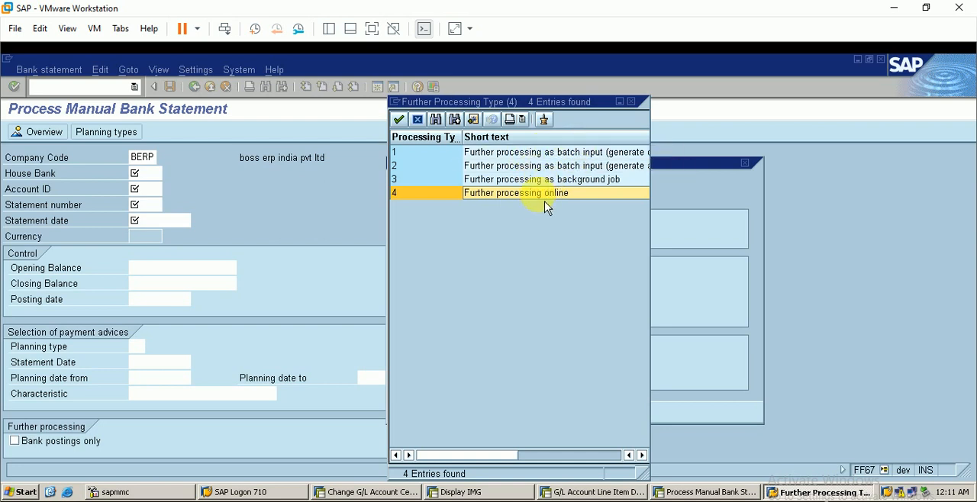
pyautogui.doubleClick(460, 193)
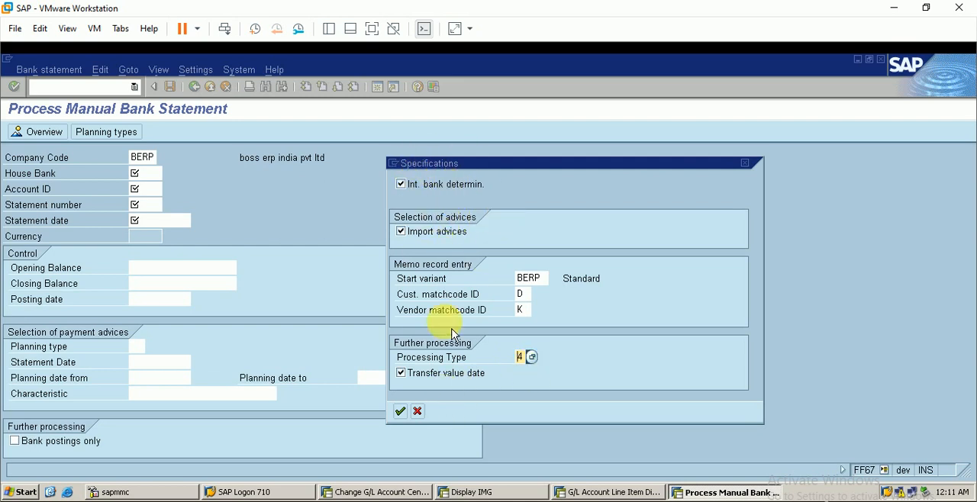
pyautogui.click(400, 412)
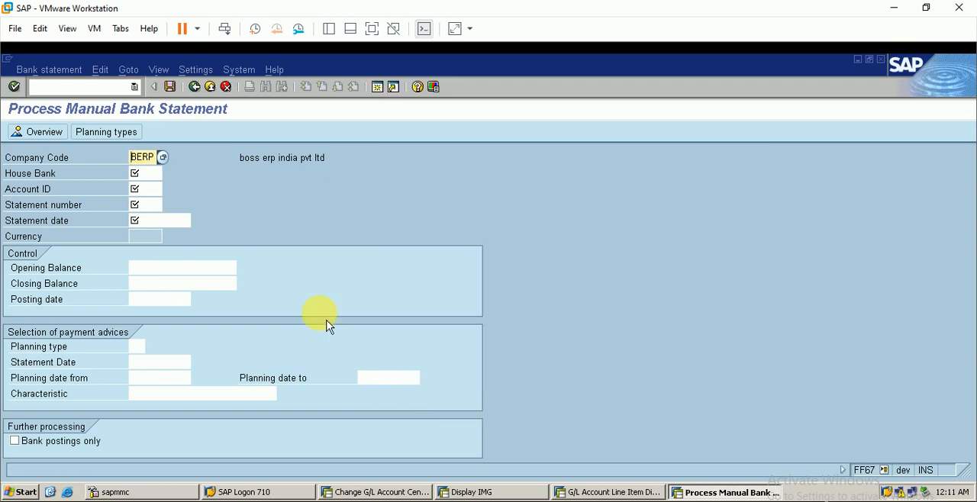
# Enter tmb as both the house bank and the account ID of the bank statement.
pyautogui.click(136, 174)
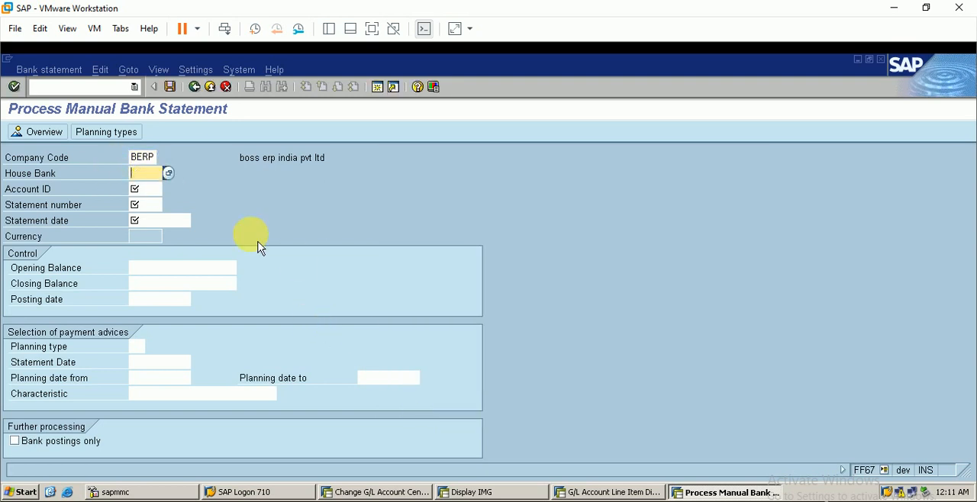
pyautogui.write('tmb')
pyautogui.click(149, 190)
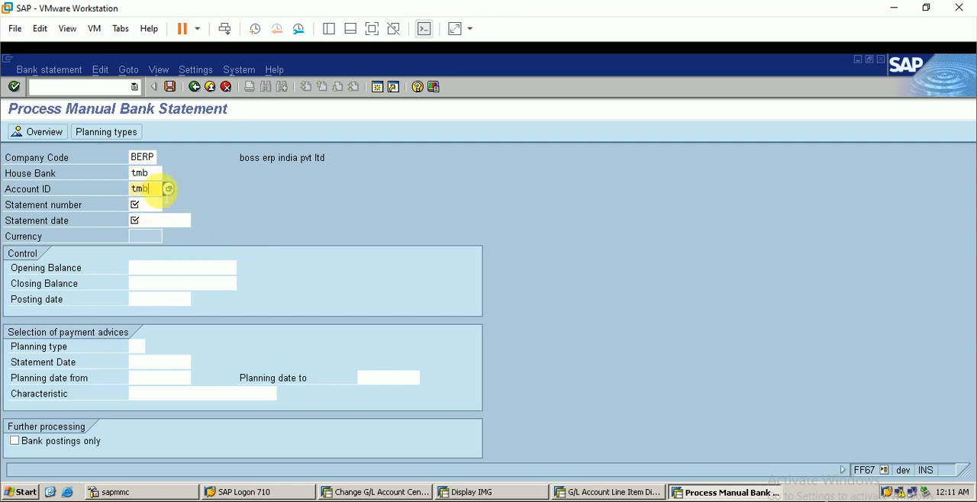
pyautogui.click(148, 206)
# Run transaction FEBAN in a new session for company code berp and check the existing bank statement numbers.
pyautogui.click(376, 87)
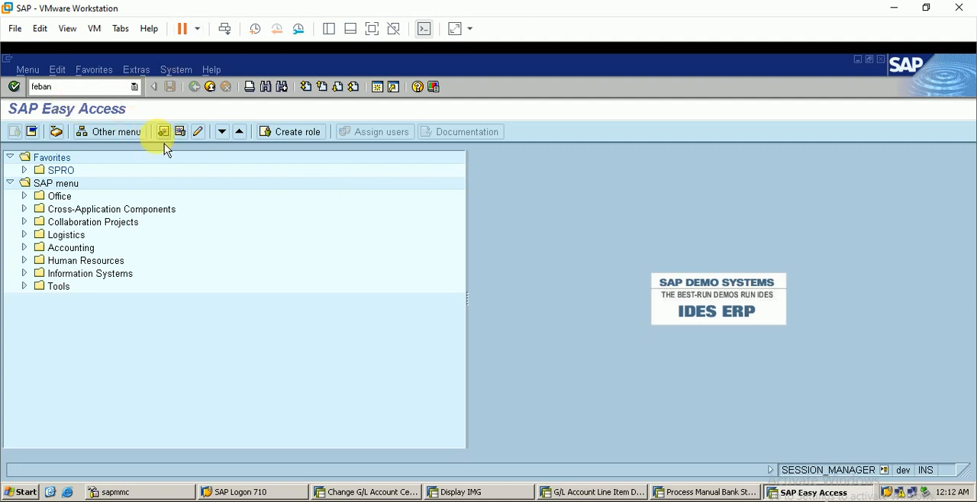
pyautogui.press('Return')
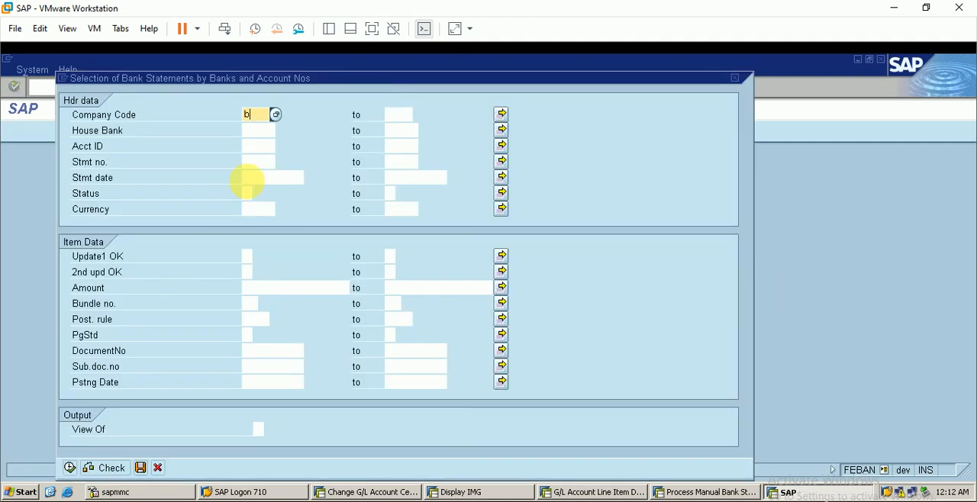
pyautogui.write('erp')
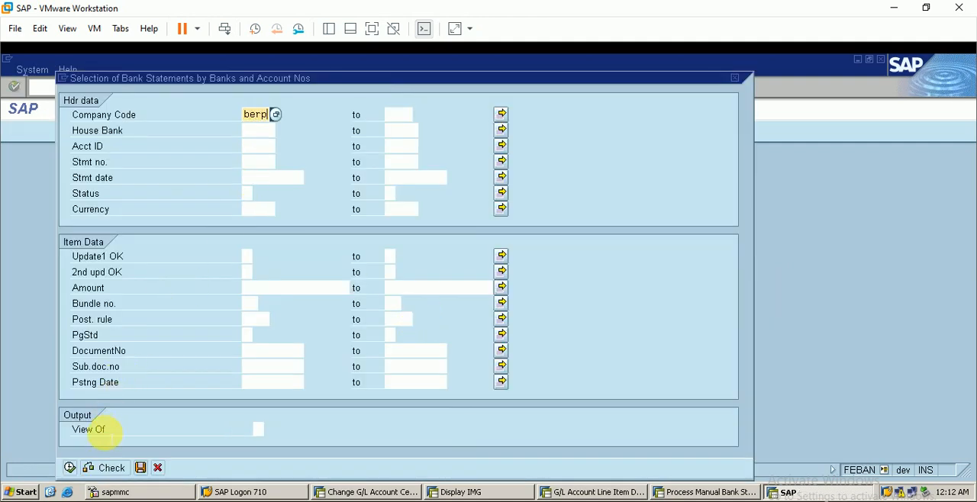
pyautogui.click(70, 468)
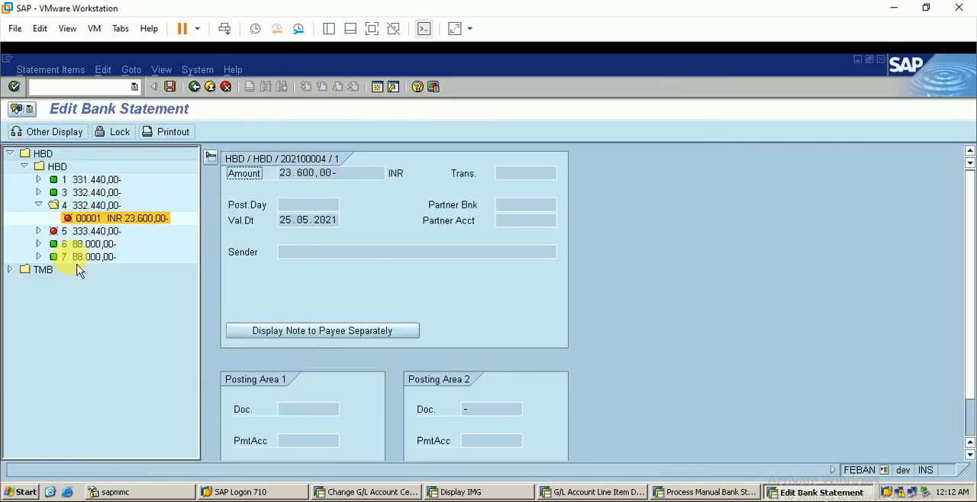
pyautogui.click(90, 259)
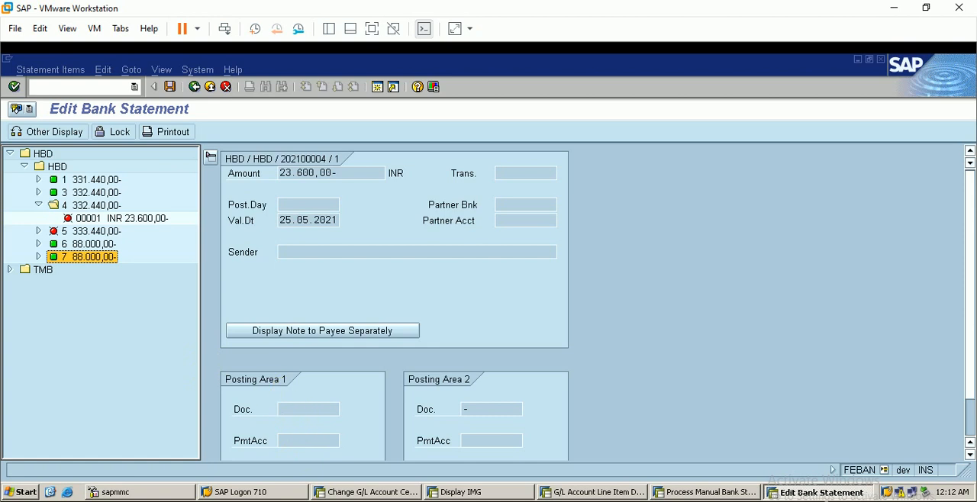
# Return to the manual bank statement and enter statement number 8 and statement date 1.11.2021.
pyautogui.click(695, 492)
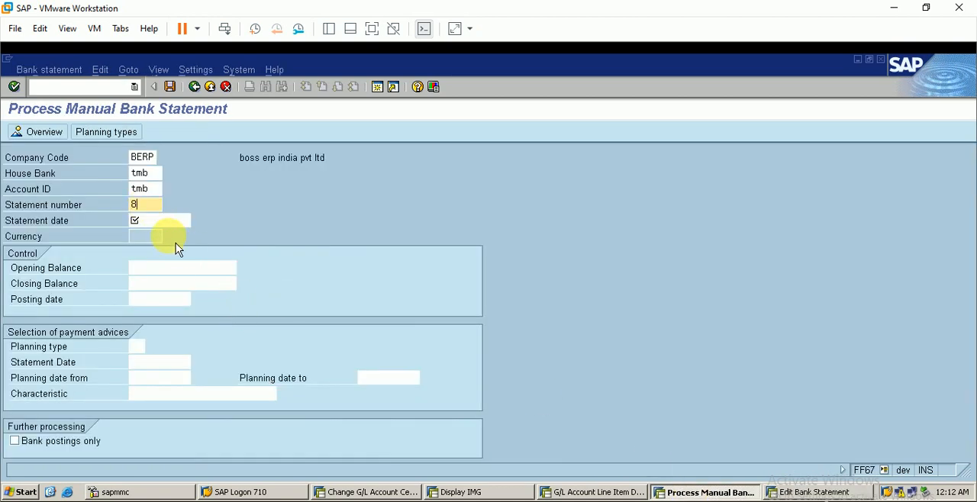
pyautogui.click(173, 219)
pyautogui.write('1.11')
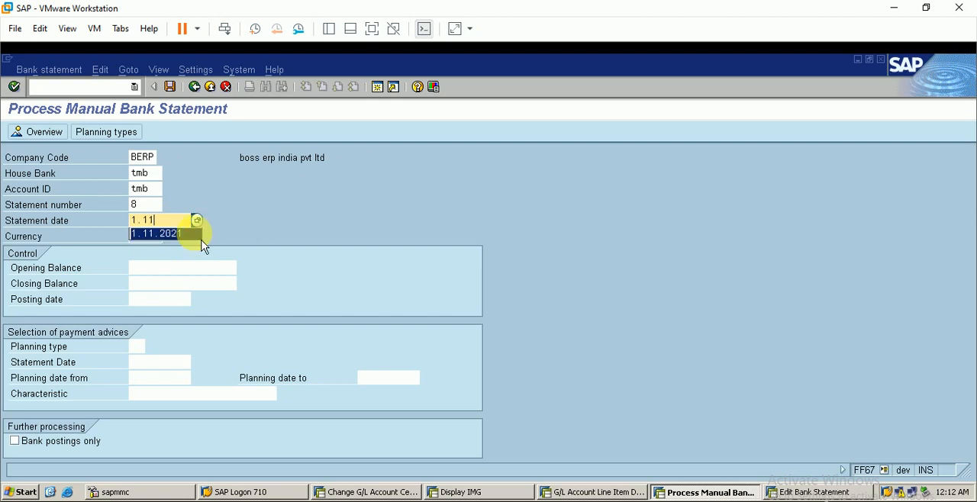
pyautogui.click(197, 234)
# Check the tmb main account balance in the line item display and enter 15000- as the opening balance.
pyautogui.click(195, 267)
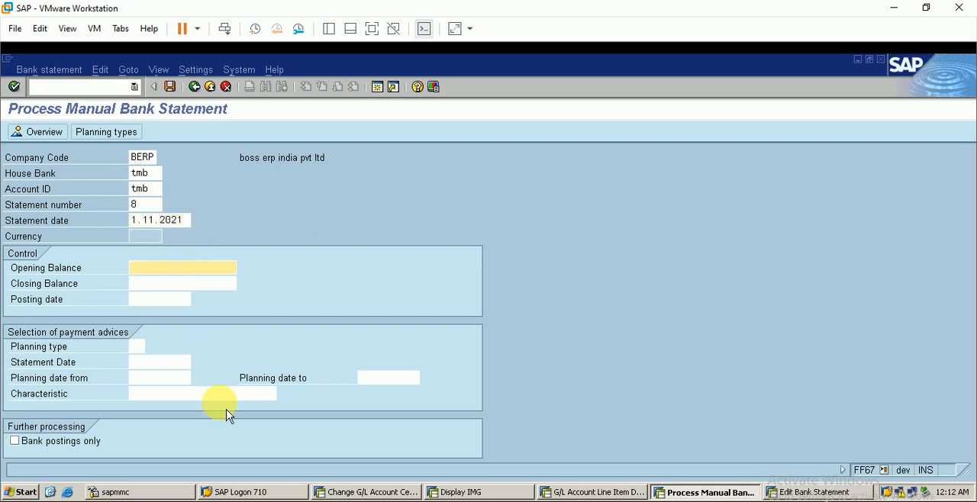
pyautogui.click(610, 493)
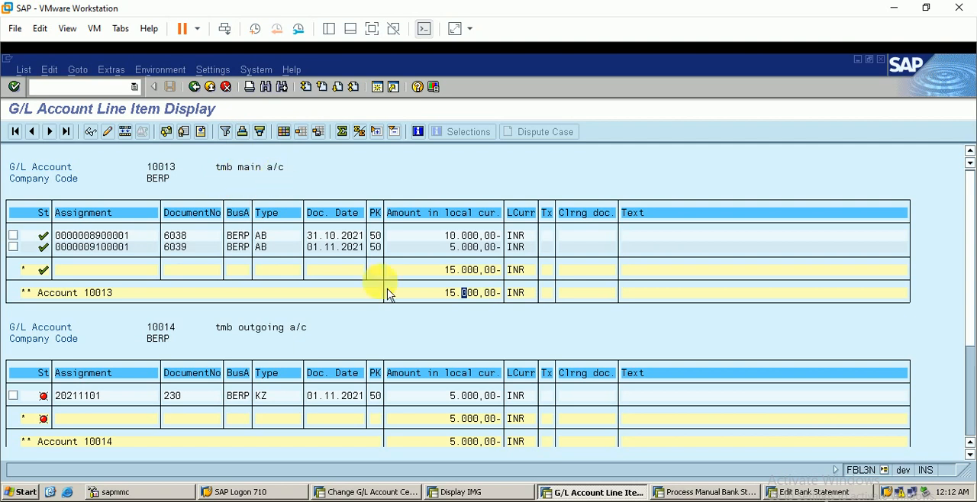
pyautogui.click(662, 485)
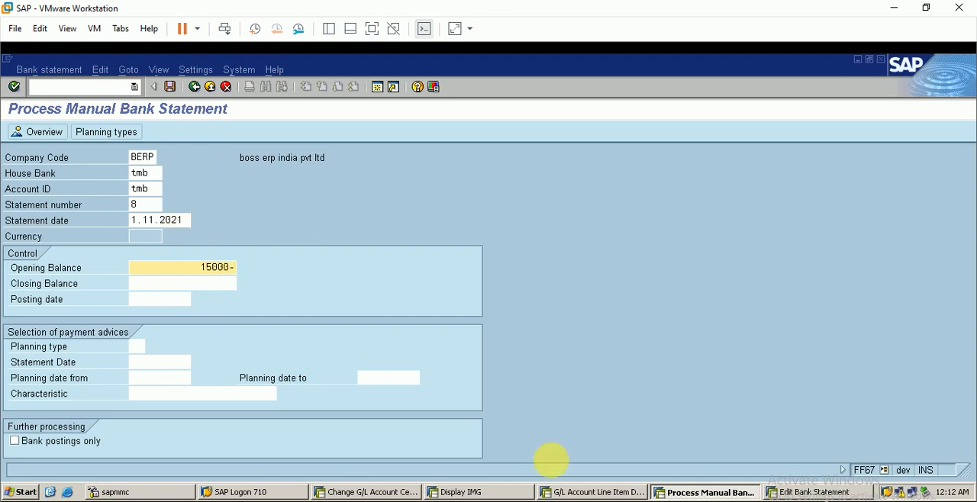
# Check the open tmb outgoing item, enter closing balance 20000- and posting date 1.11.2021, and confirm the statement header.
pyautogui.click(572, 489)
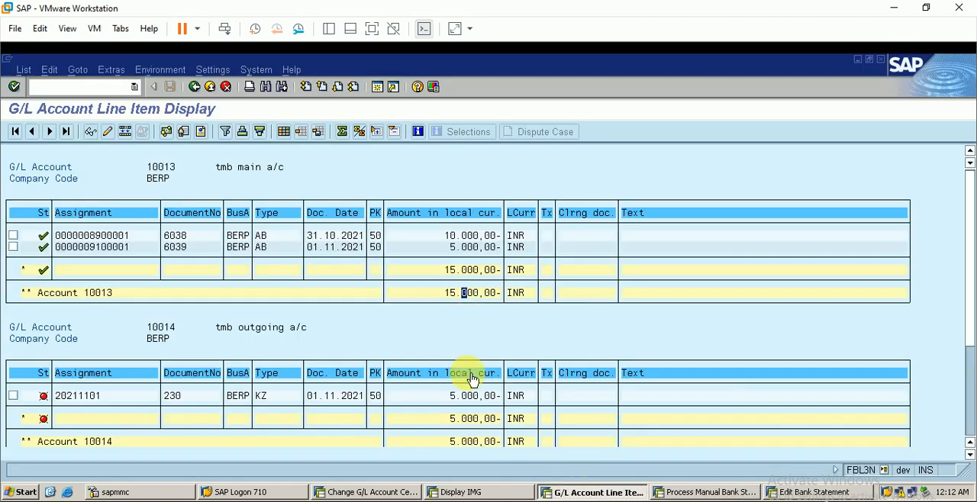
pyautogui.scroll(-1, 474, 383)
pyautogui.click(189, 375)
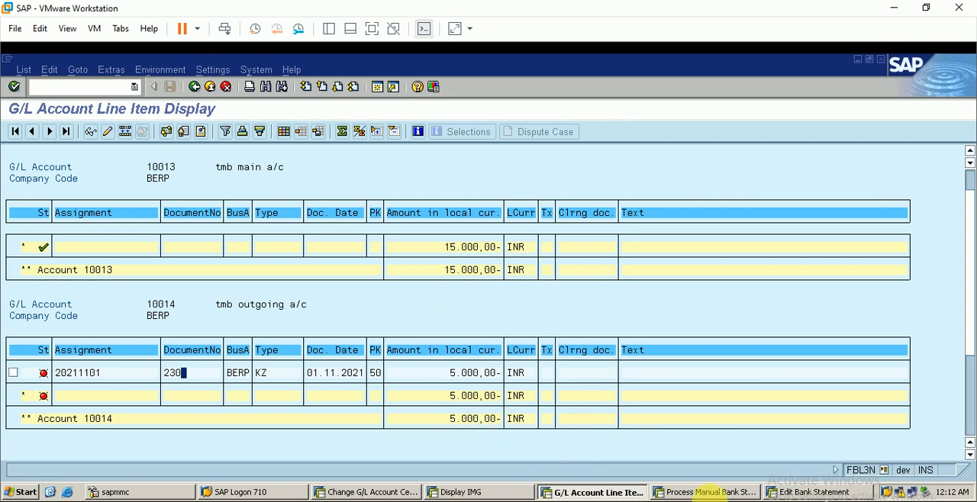
pyautogui.click(701, 492)
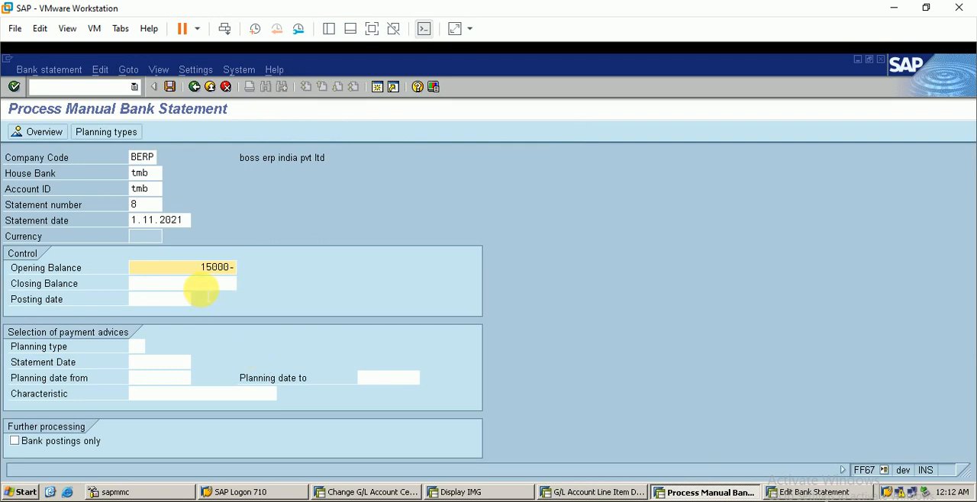
pyautogui.click(201, 284)
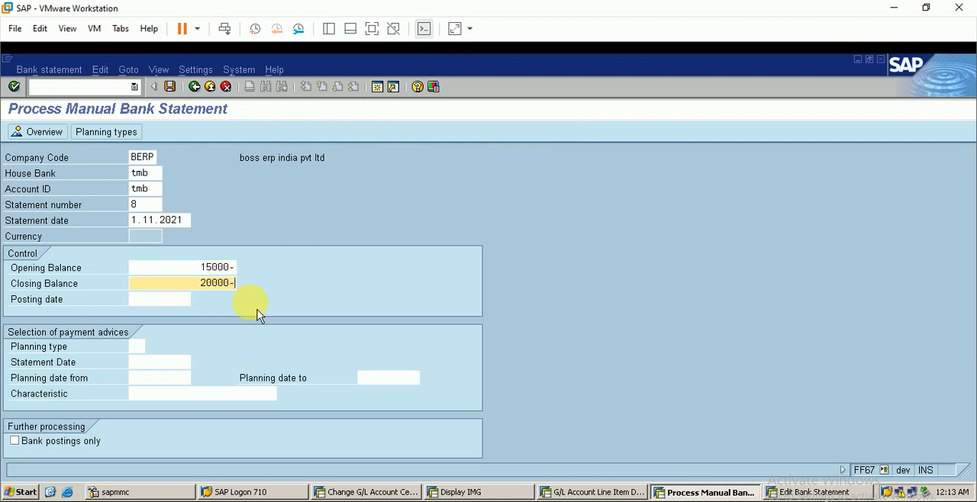
pyautogui.click(164, 299)
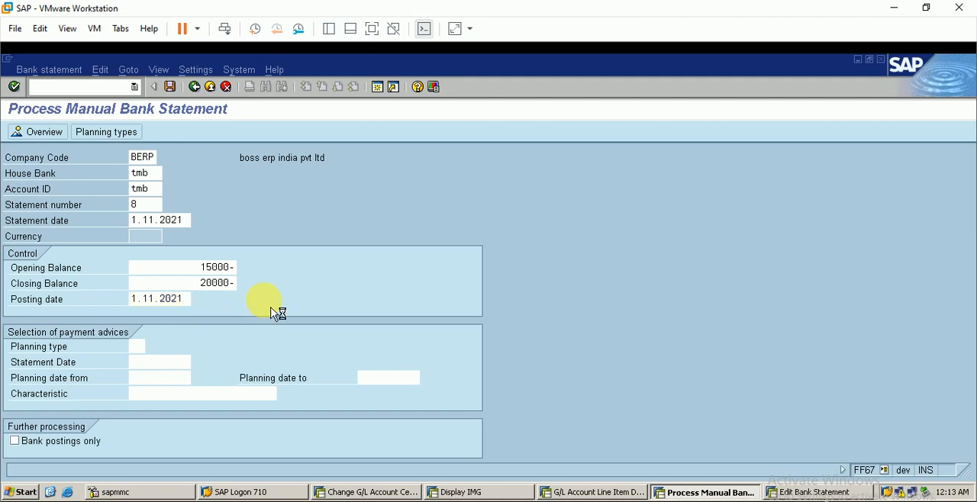
pyautogui.press('Return')
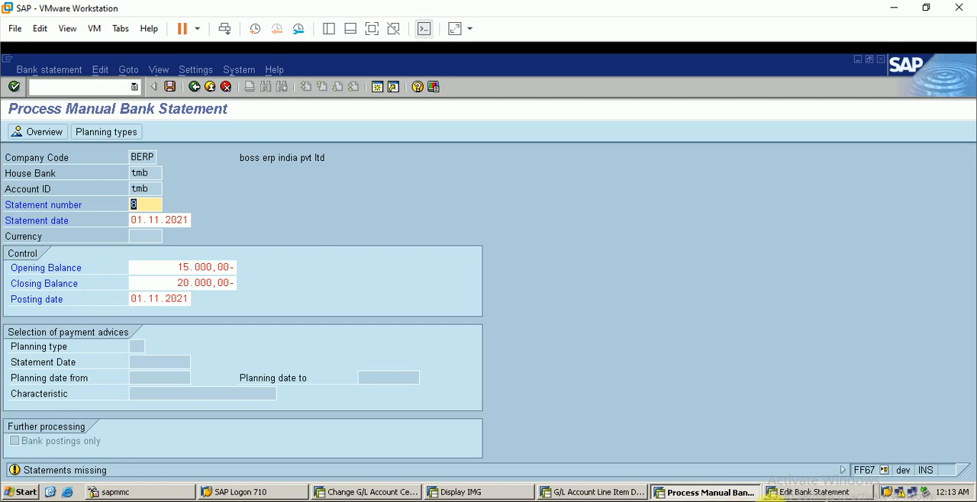
# Expand the TMB house bank and account in the FEBAN session and check the last statement number used.
pyautogui.click(791, 491)
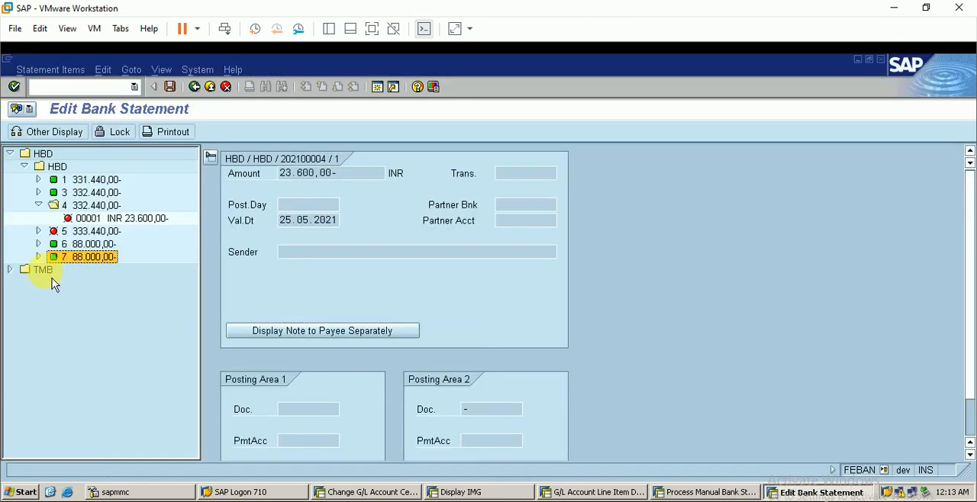
pyautogui.doubleClick(23, 272)
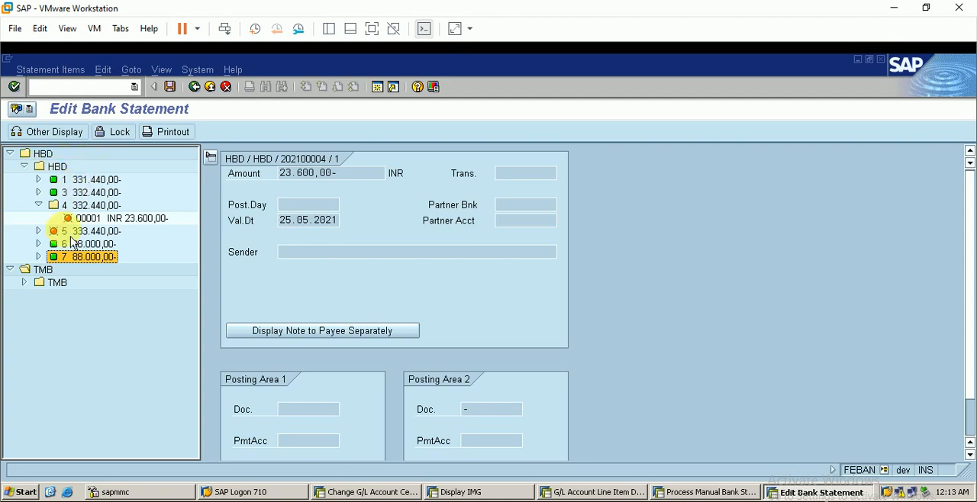
pyautogui.doubleClick(30, 284)
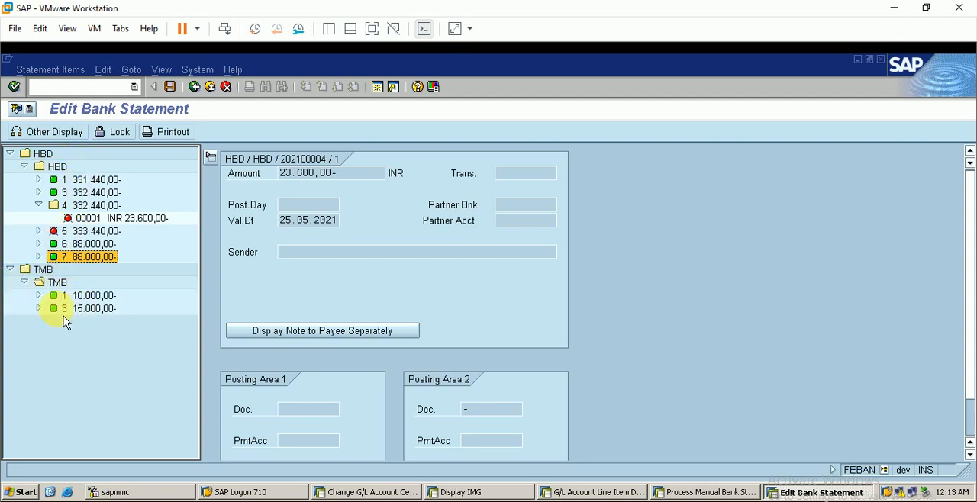
pyautogui.click(38, 308)
pyautogui.click(40, 309)
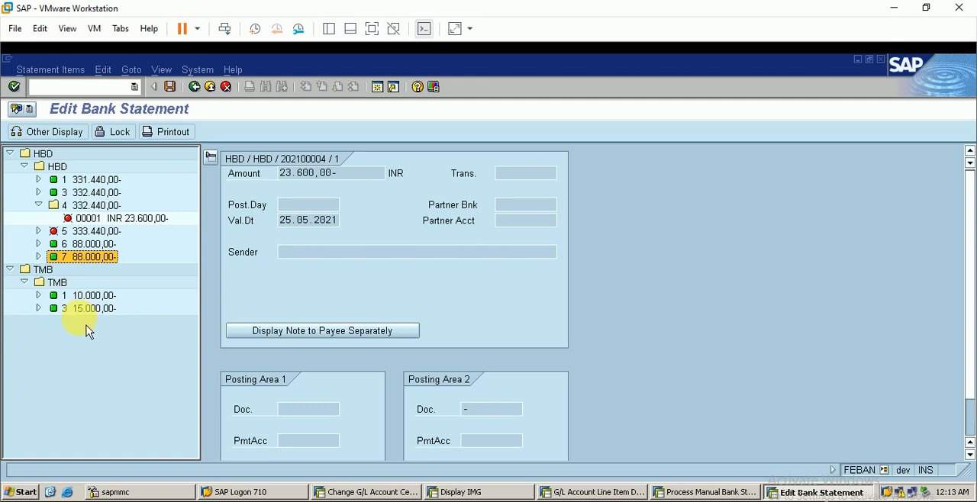
pyautogui.click(68, 328)
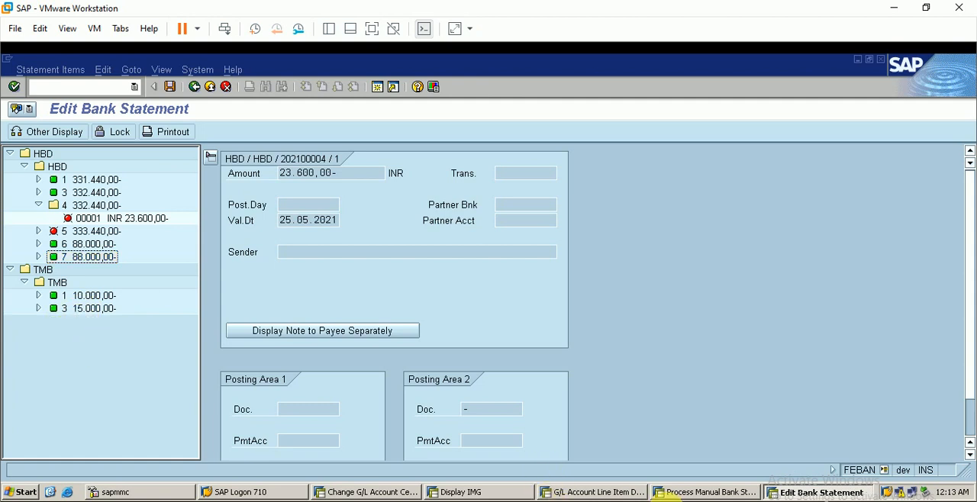
# Change the statement number in the manual bank statement to 4 and continue to the statement items.
pyautogui.click(676, 492)
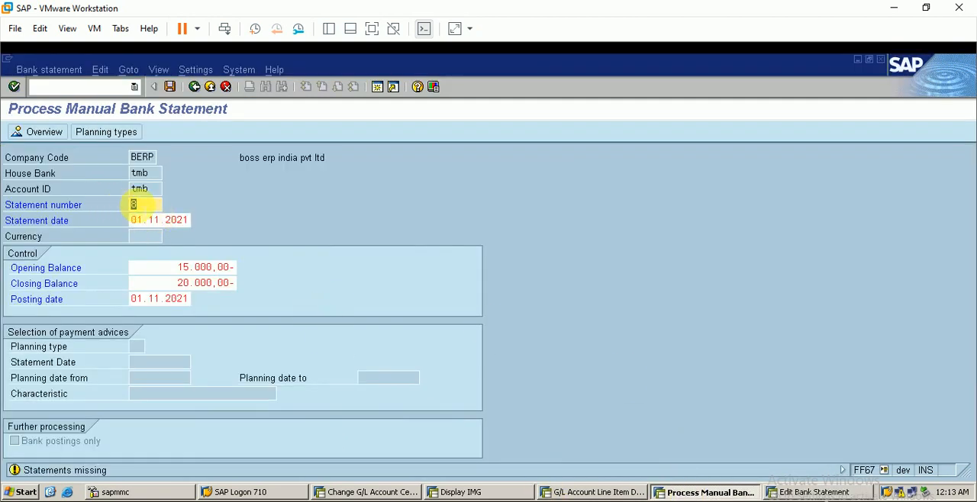
pyautogui.press('BackSpace')
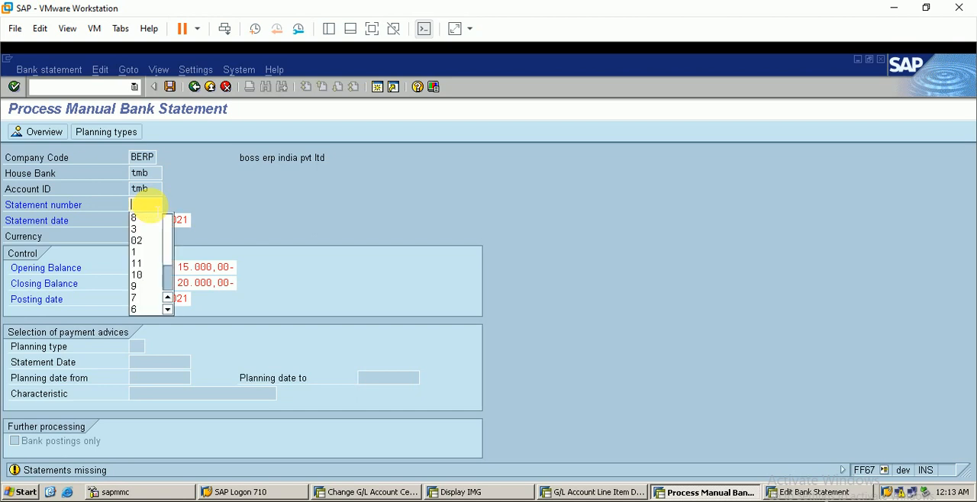
pyautogui.write('4')
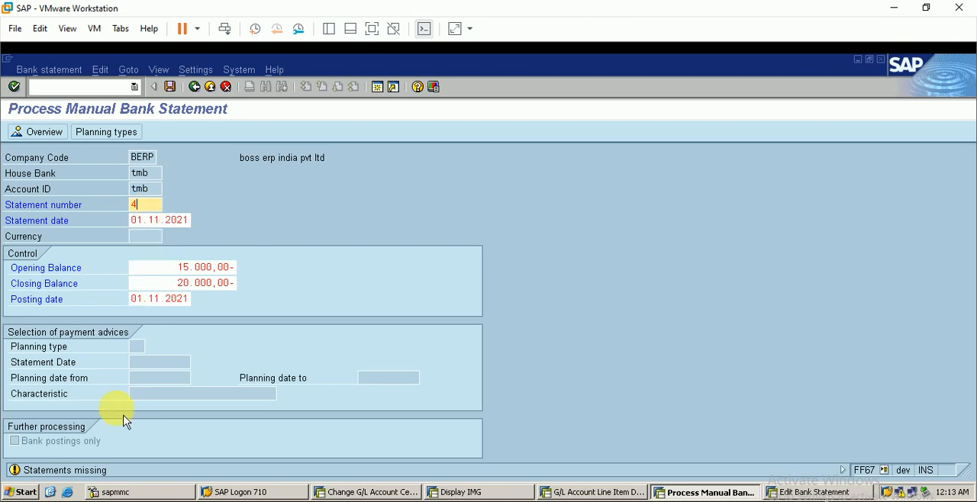
pyautogui.press('Return')
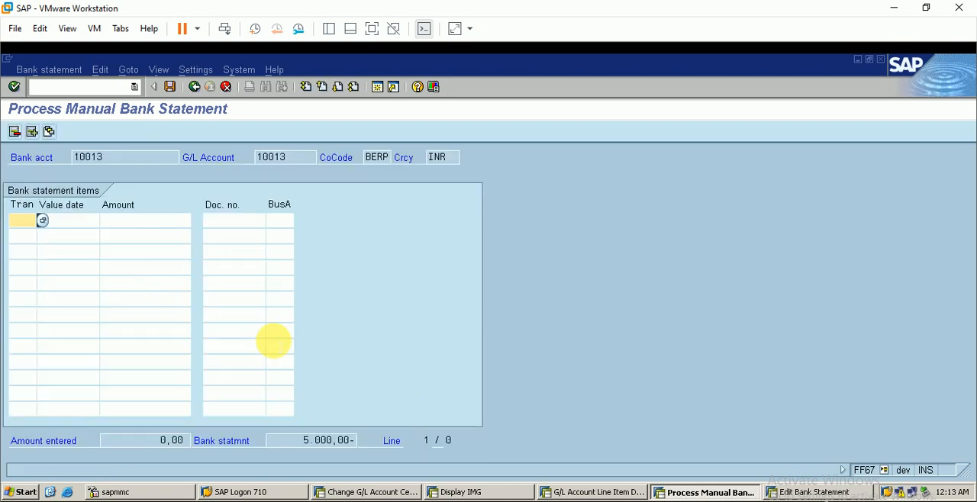
# Choose TMB1, tmb outgoing transaction, from the possible entries as the first statement item's transaction.
pyautogui.click(37, 219)
pyautogui.click(43, 220)
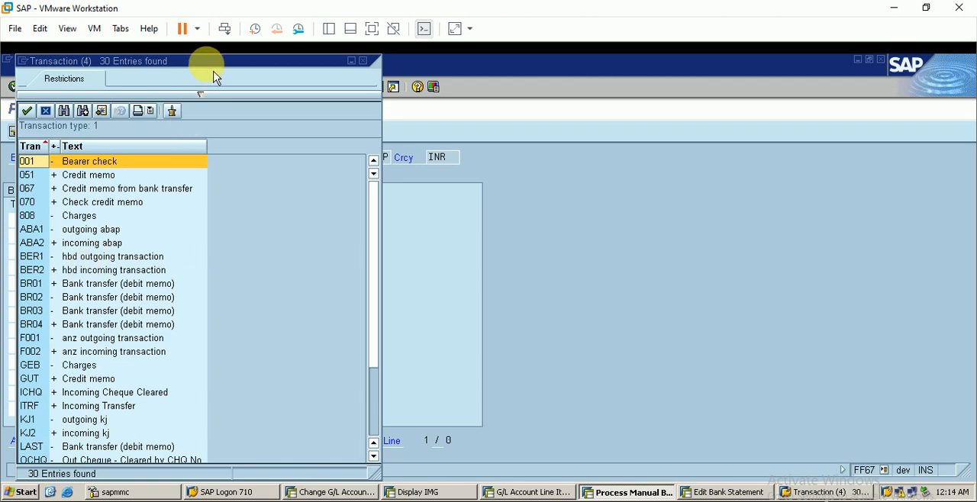
pyautogui.moveTo(207, 64); pyautogui.dragTo(297, 69)
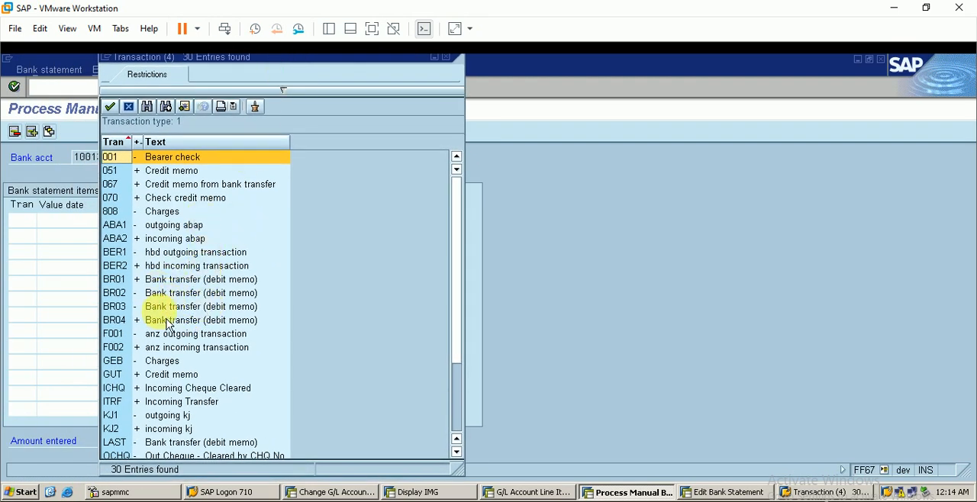
pyautogui.scroll(-1, 180, 334)
pyautogui.scroll(-2, 180, 335)
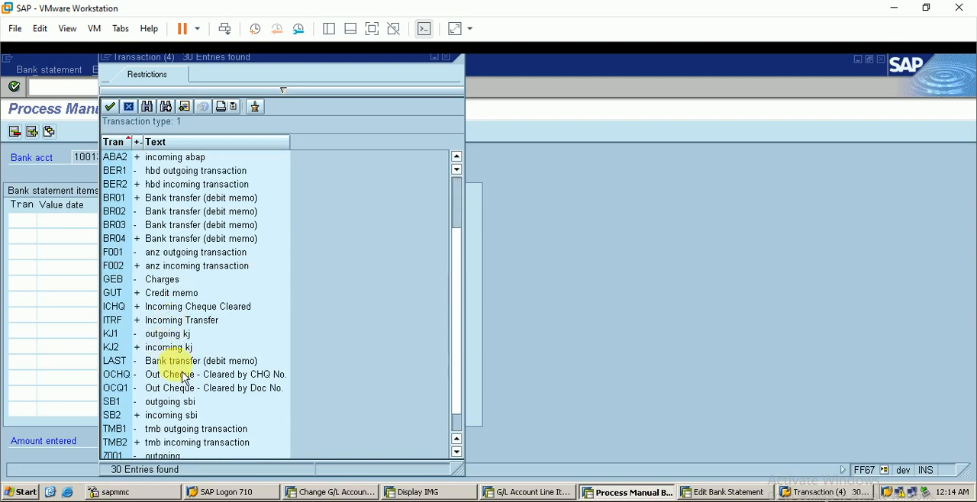
pyautogui.click(216, 405)
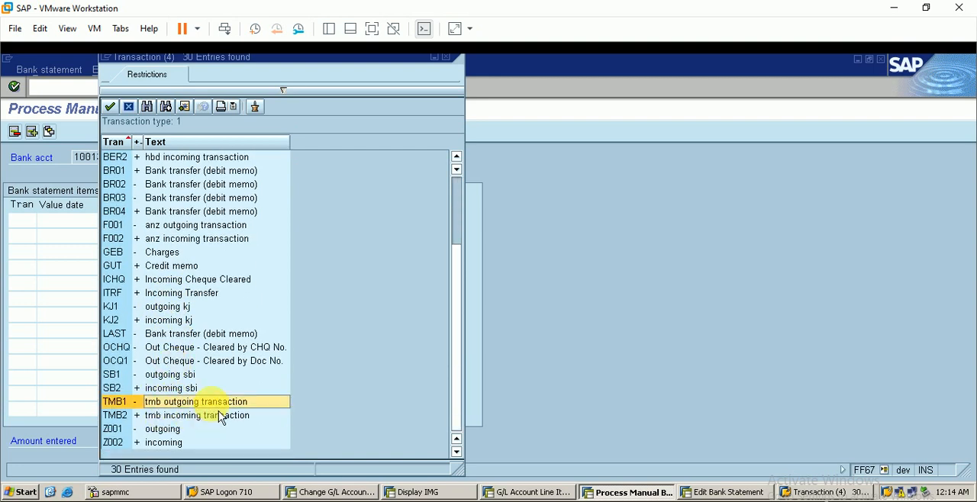
pyautogui.doubleClick(195, 404)
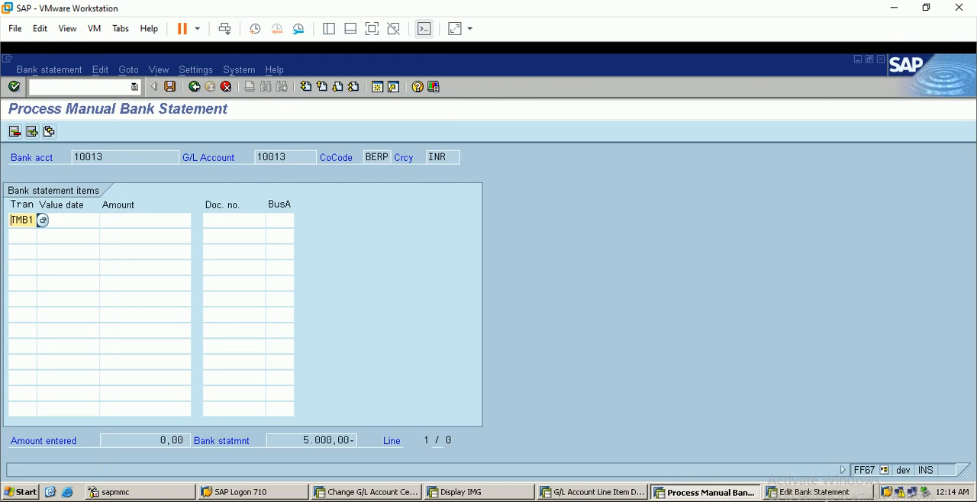
# Check the open tmb outgoing item's date and enter value date 1.11.2021 for the first bank statement item.
pyautogui.click(566, 492)
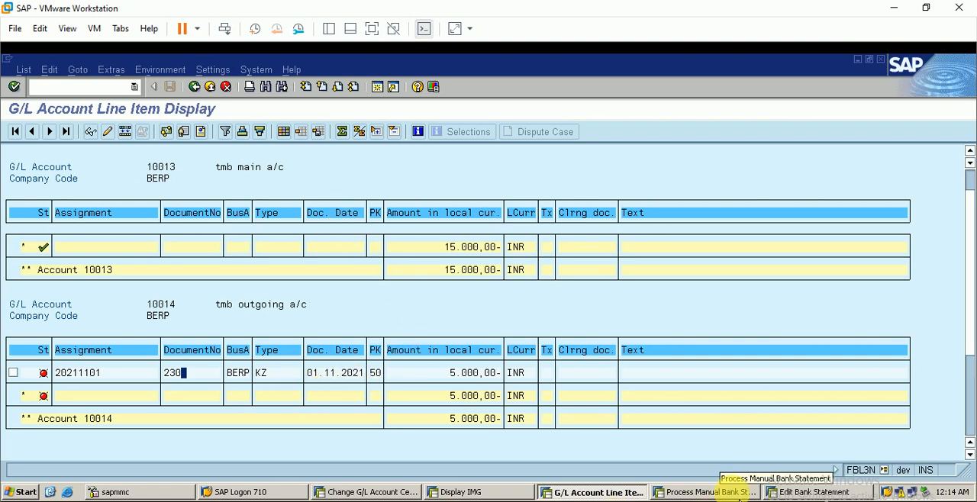
pyautogui.click(724, 492)
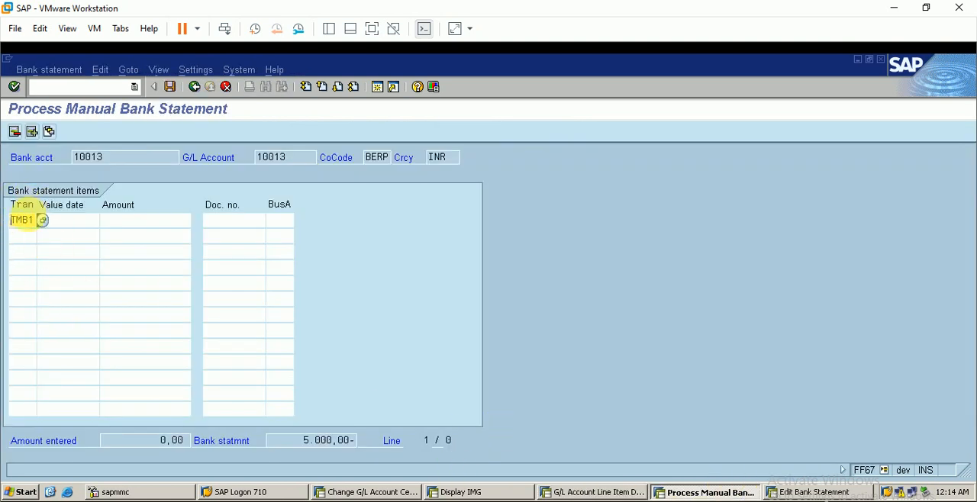
pyautogui.click(71, 224)
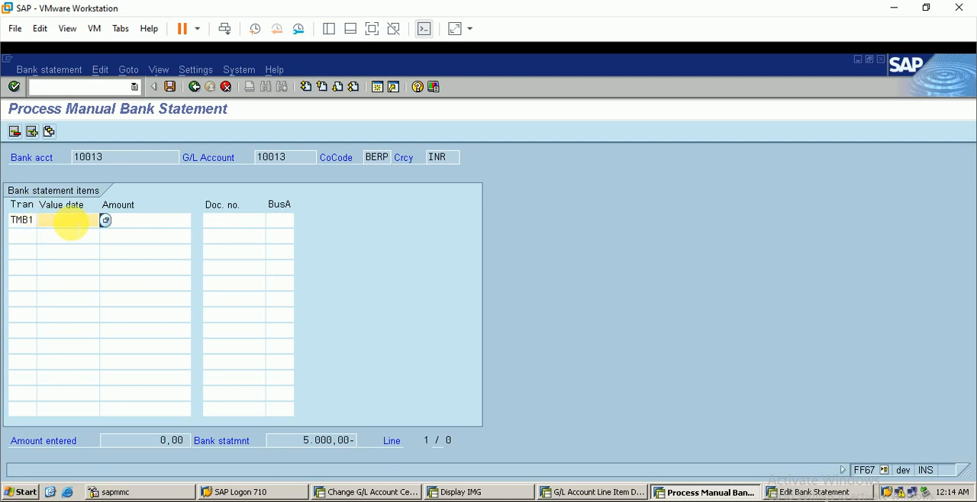
pyautogui.click(557, 491)
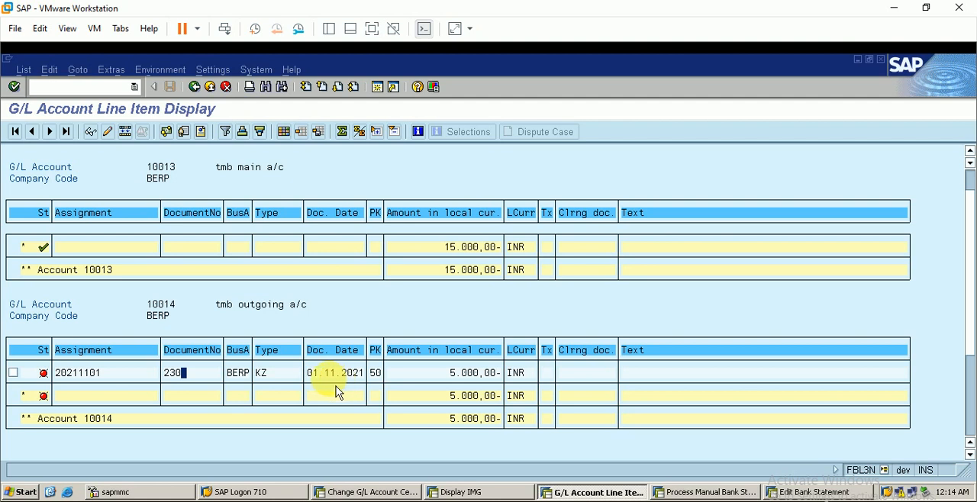
pyautogui.click(683, 492)
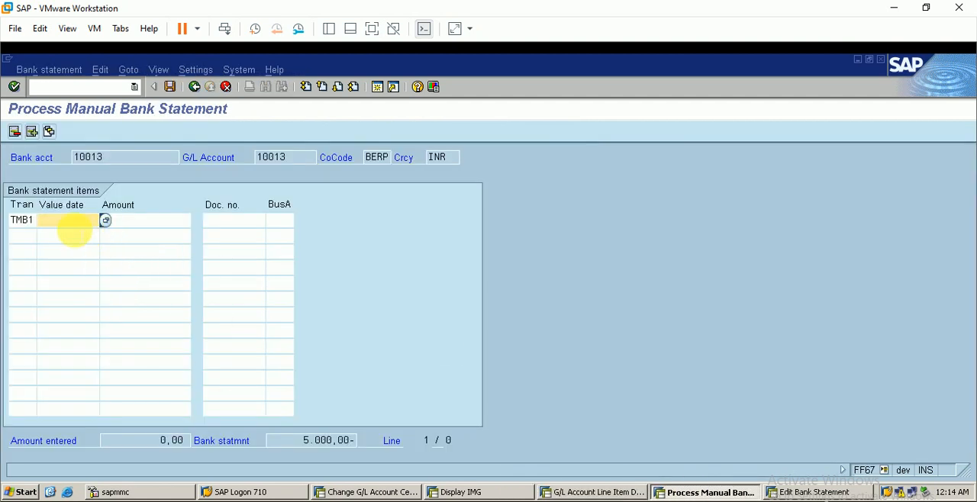
pyautogui.write('1')
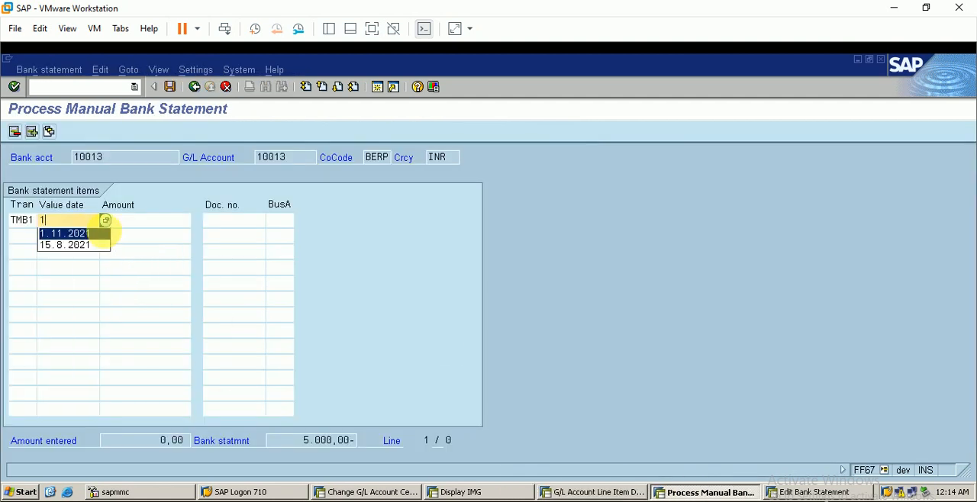
pyautogui.press('Return')
# Complete the TMB1 statement item with amount 5000-, the open item's document number 230 and business area berp.
pyautogui.click(148, 220)
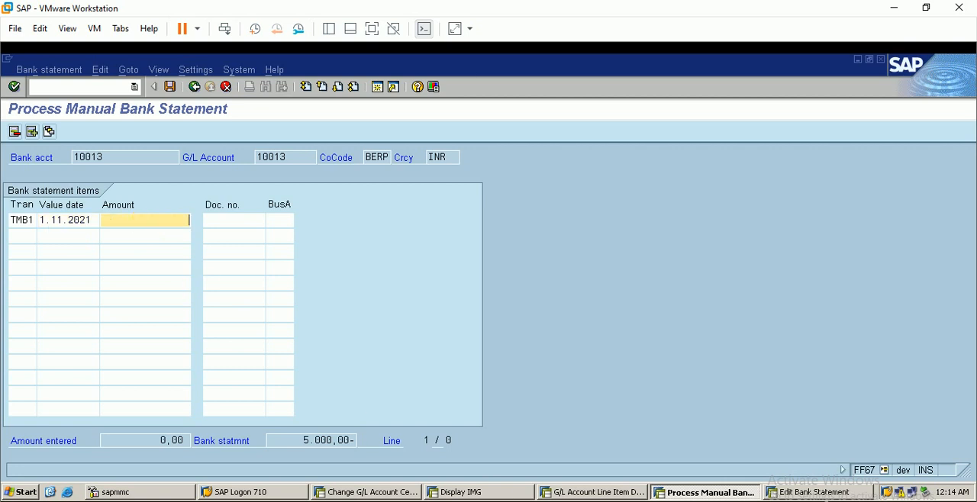
pyautogui.click(630, 492)
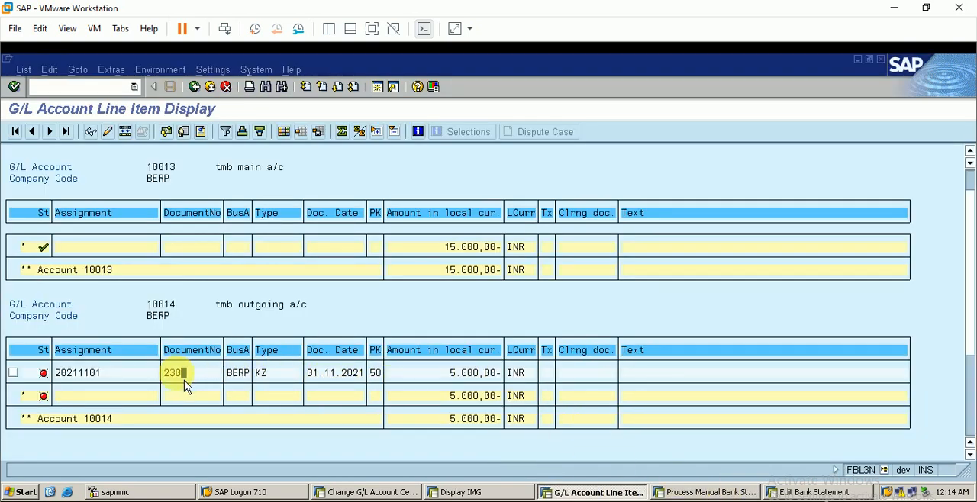
pyautogui.click(682, 493)
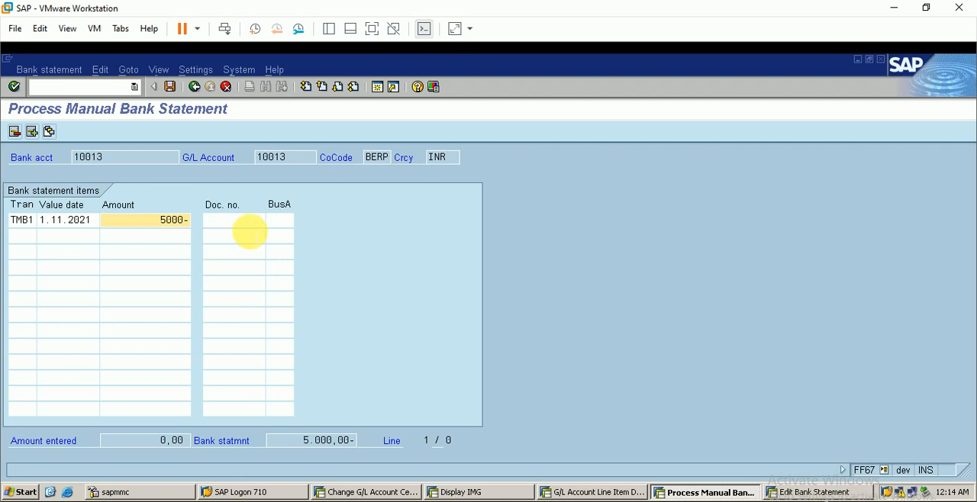
pyautogui.click(259, 220)
pyautogui.write('230')
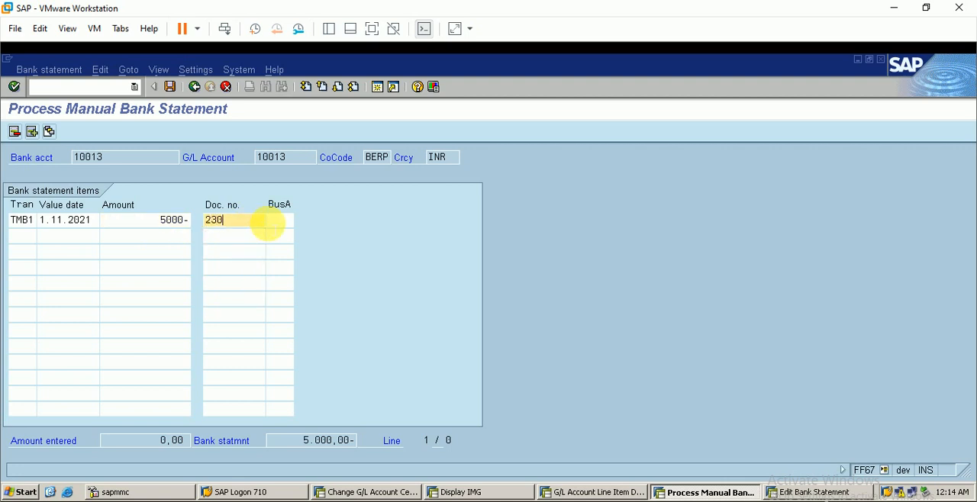
pyautogui.click(280, 233)
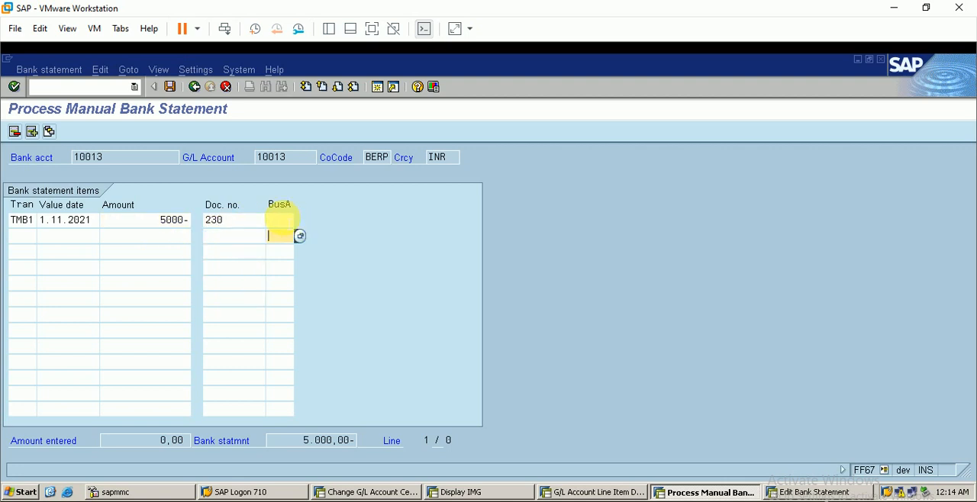
pyautogui.click(279, 220)
pyautogui.write('berp')
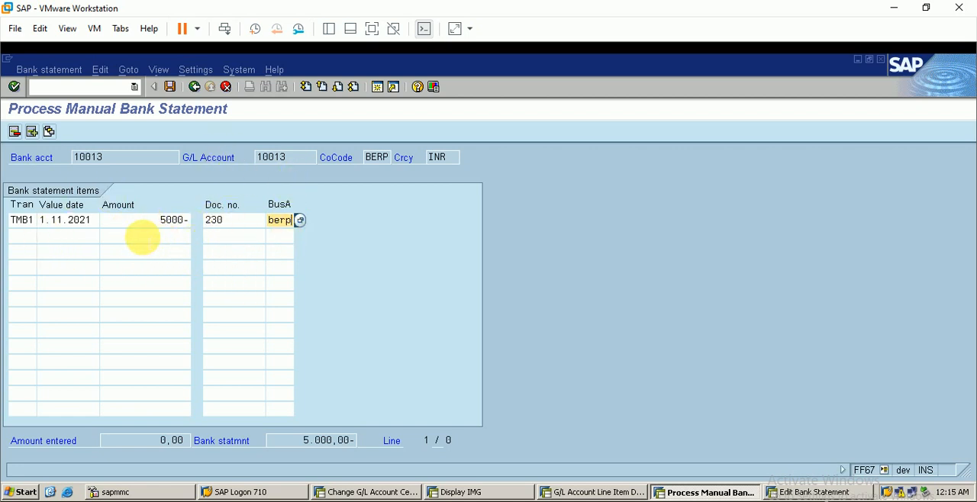
# Save the manual bank statement 4 and post it.
pyautogui.click(169, 87)
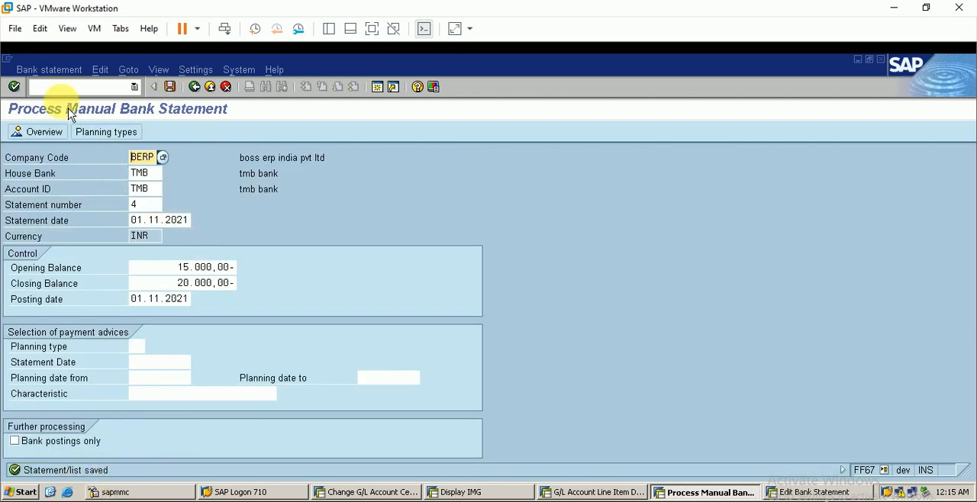
pyautogui.click(63, 70)
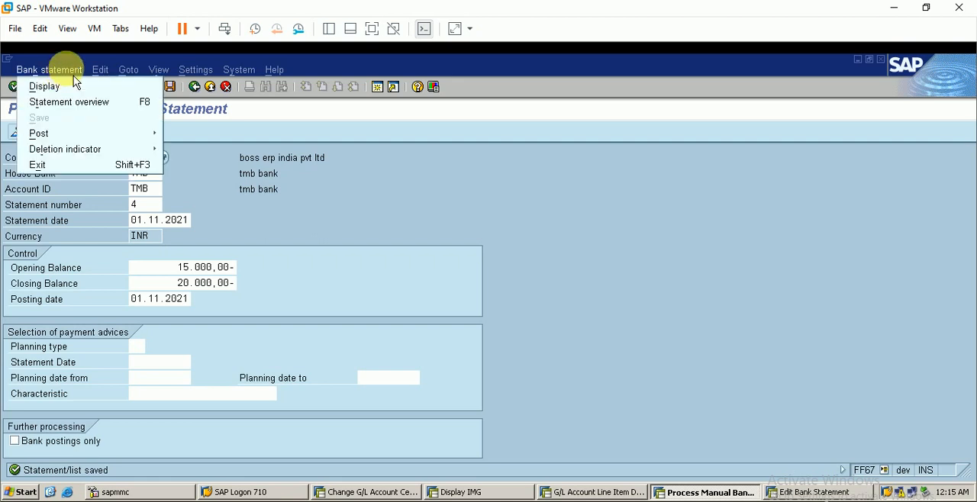
pyautogui.moveTo(72, 134)
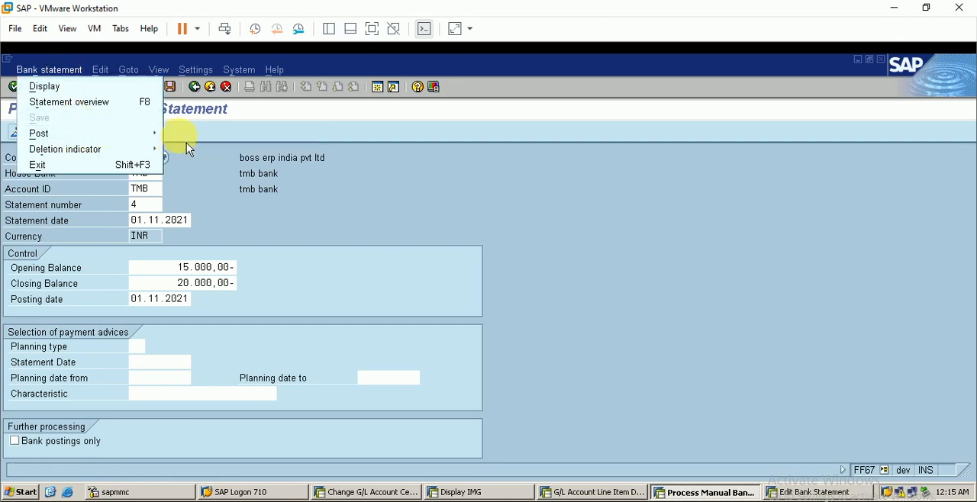
pyautogui.click(188, 148)
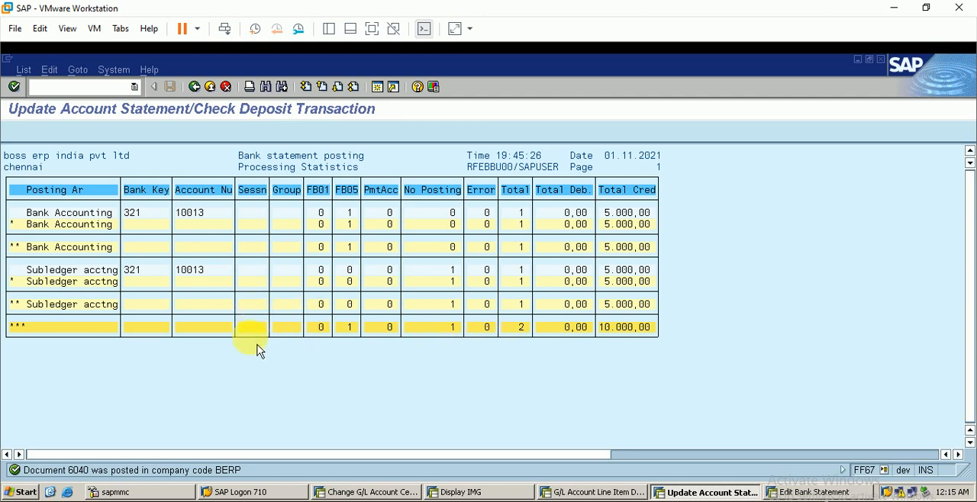
# Rerun the G/L line item display of open items for the tmb main account in company code BERP.
pyautogui.click(607, 493)
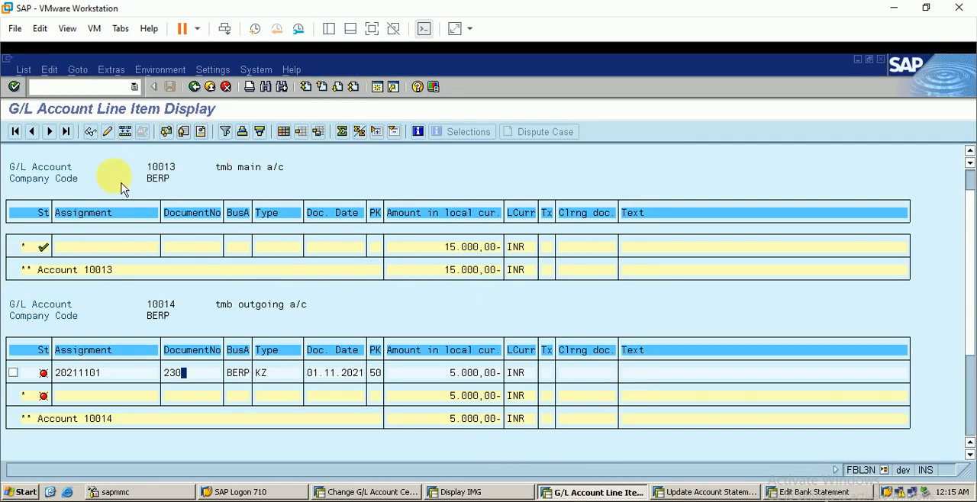
pyautogui.click(199, 91)
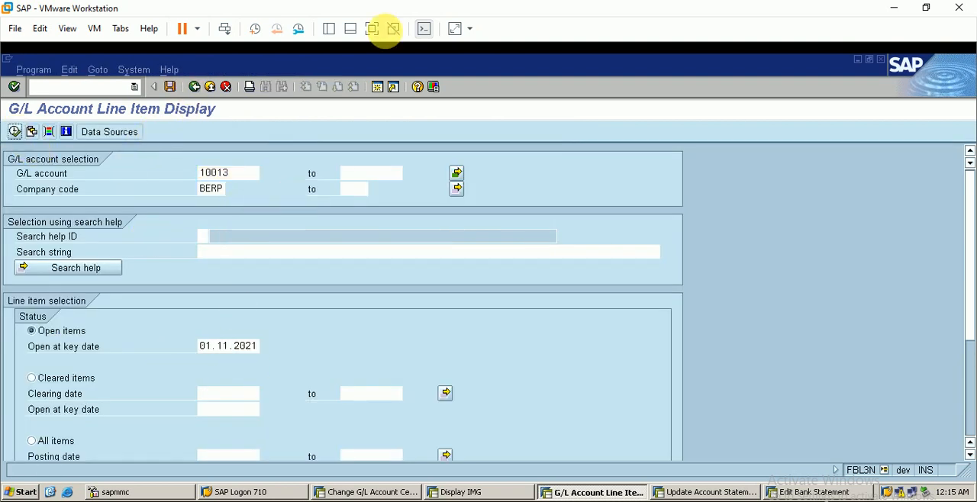
pyautogui.click(14, 132)
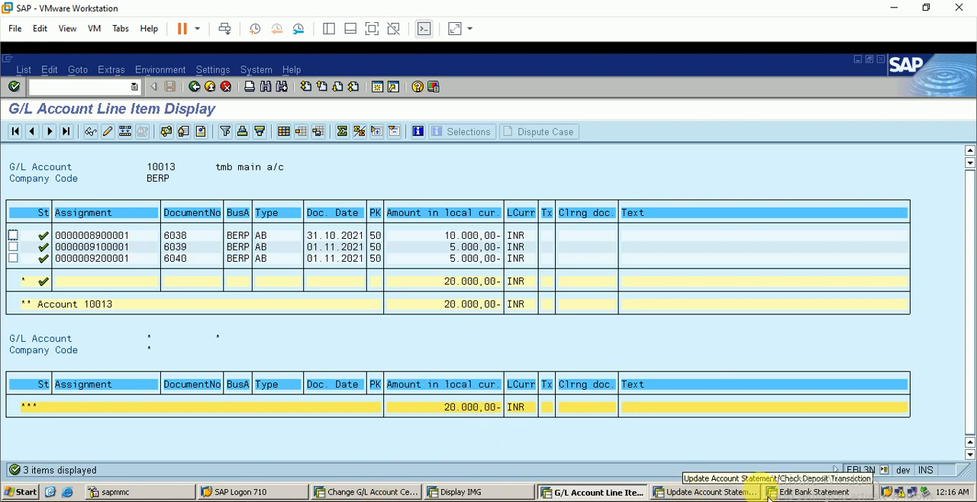
# Restart FEBAN in the Edit Bank Statement session and list the bank statements for company code berp.
pyautogui.click(713, 492)
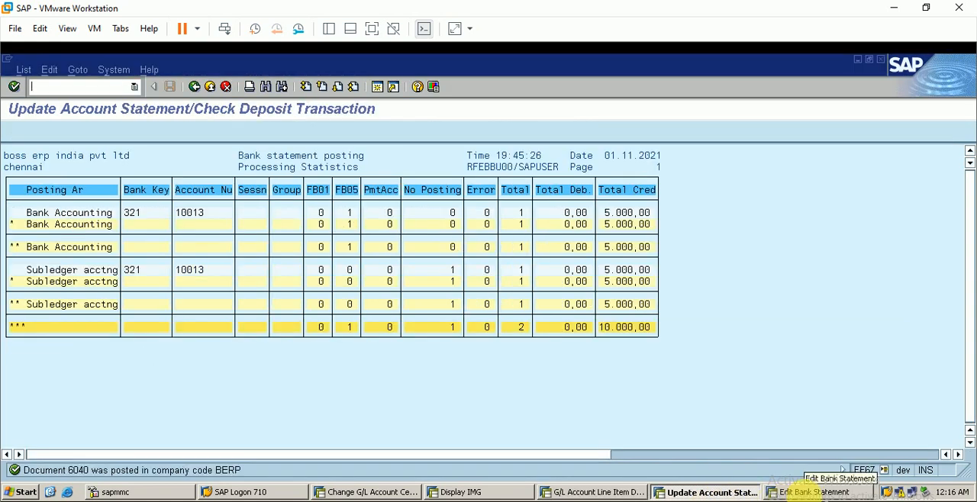
pyautogui.click(803, 492)
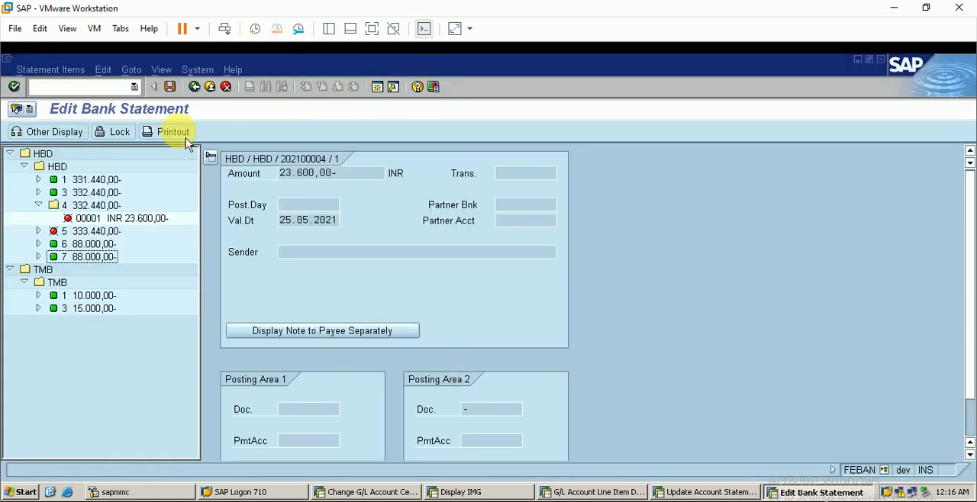
pyautogui.click(194, 87)
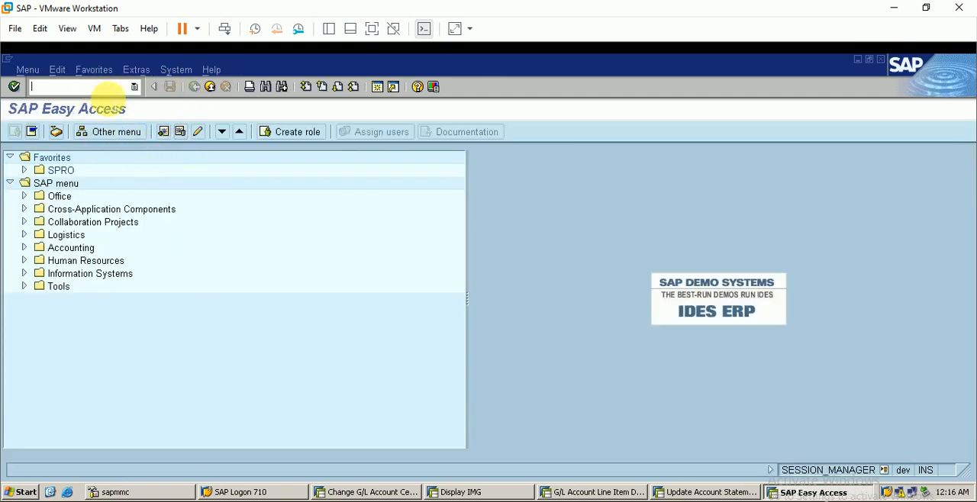
pyautogui.write('feba')
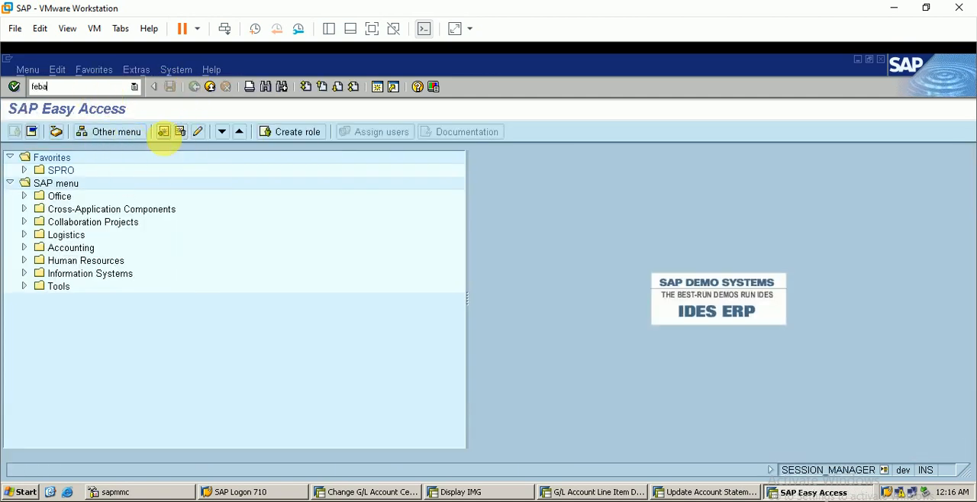
pyautogui.write('n')
pyautogui.press('Return')
pyautogui.write('berp')
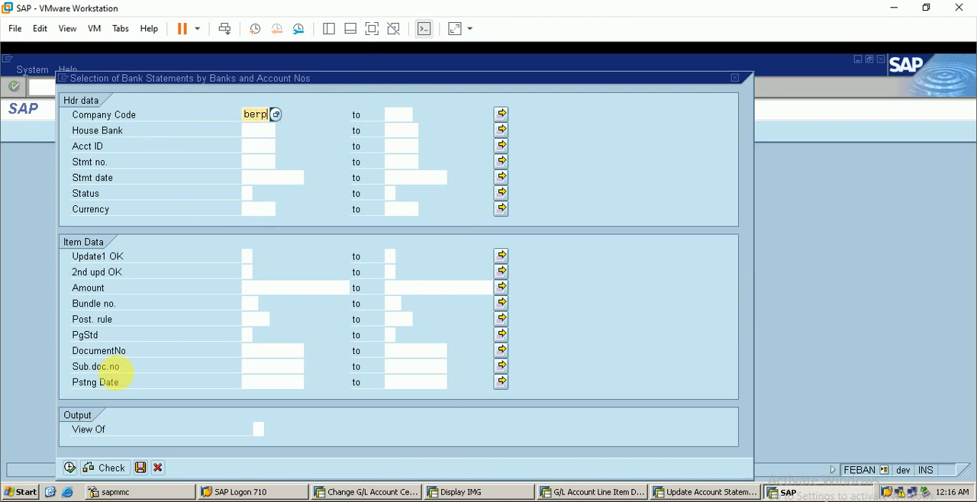
pyautogui.click(70, 468)
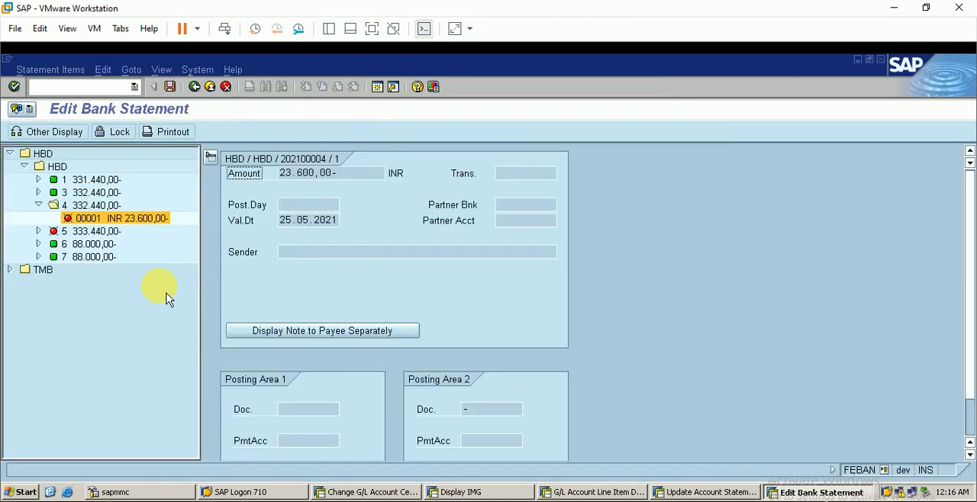
# Expand the TMB house bank and account, open item 00001 of statement 4, and examine its amount and posted document number.
pyautogui.click(10, 269)
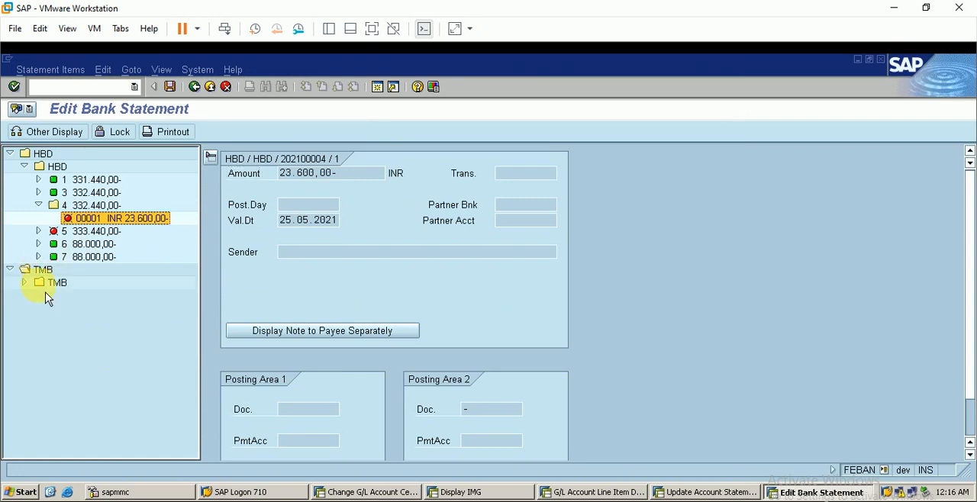
pyautogui.click(24, 283)
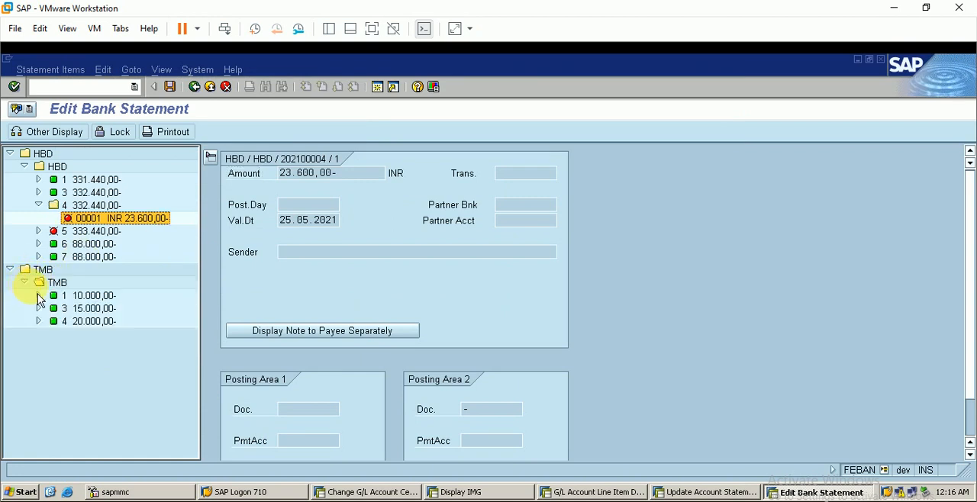
pyautogui.click(90, 322)
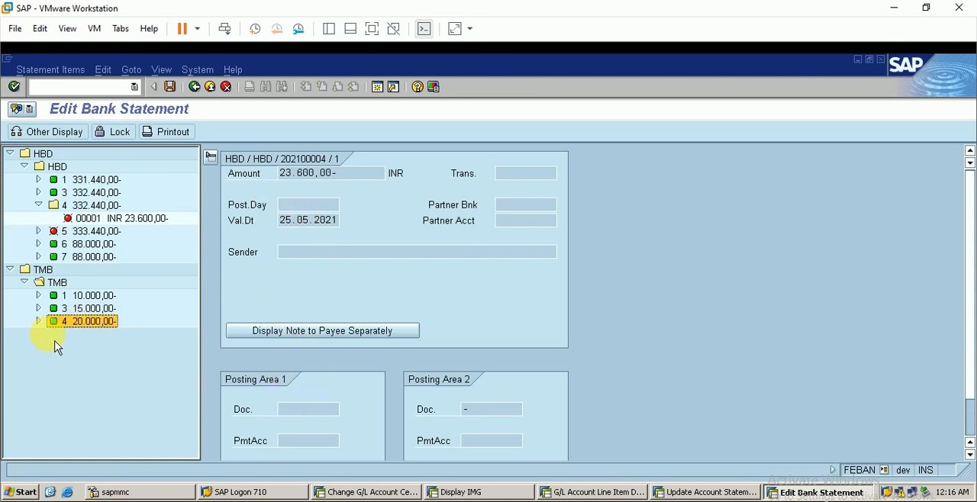
pyautogui.doubleClick(81, 326)
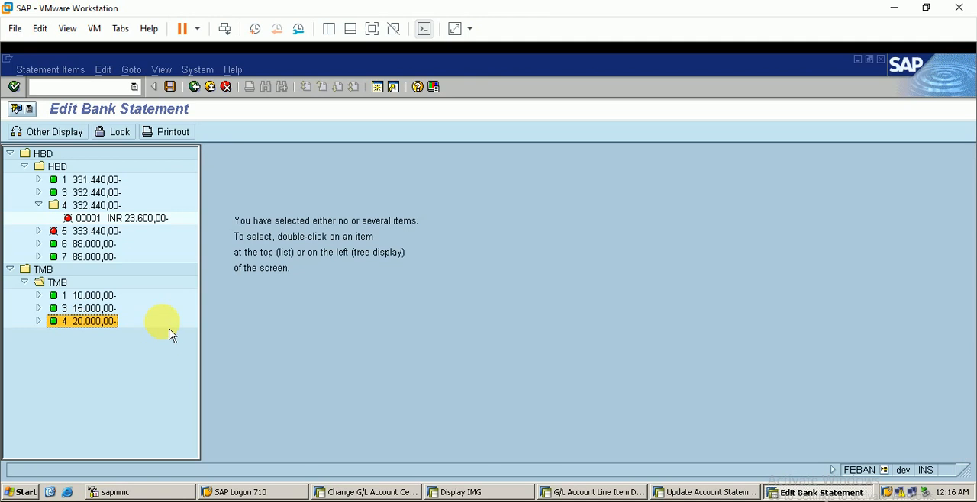
pyautogui.click(39, 321)
pyautogui.doubleClick(94, 336)
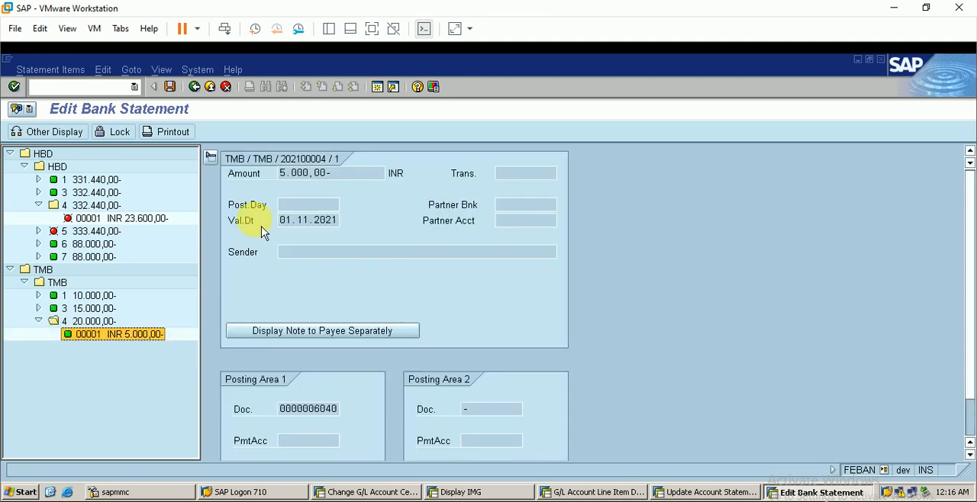
pyautogui.doubleClick(341, 174)
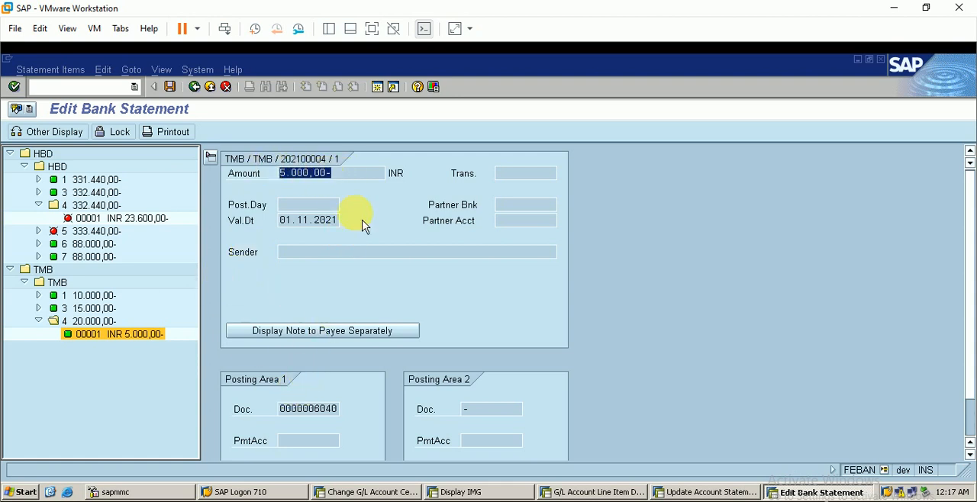
pyautogui.doubleClick(322, 411)
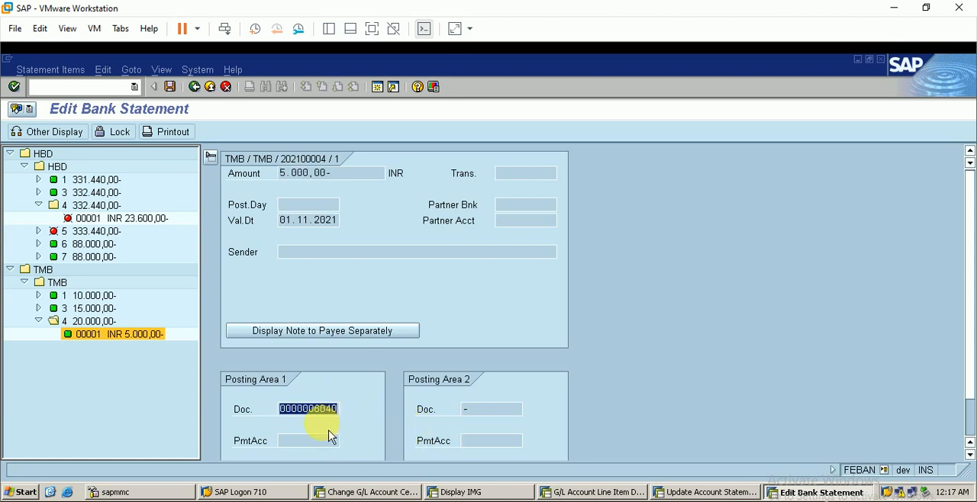
# Switch to the statement posting session and display document 6040 of company code BERP in FB03.
pyautogui.click(699, 492)
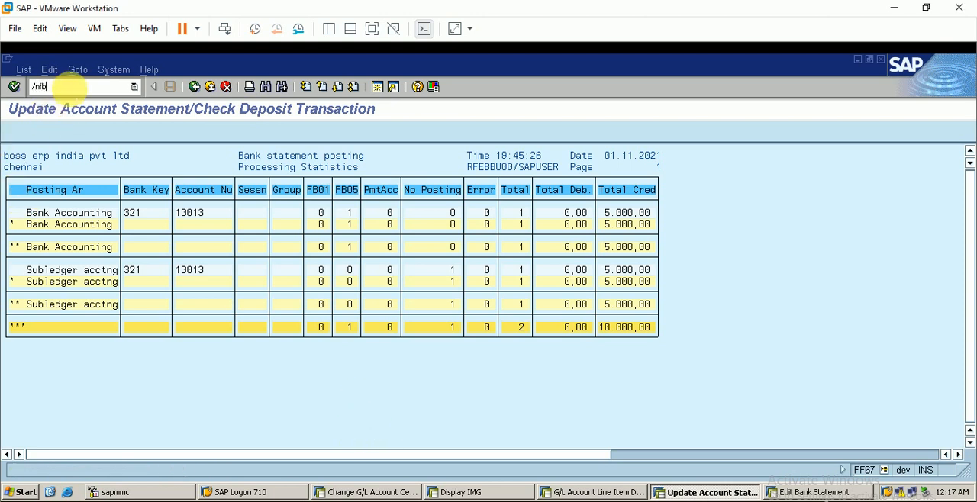
pyautogui.press('Return')
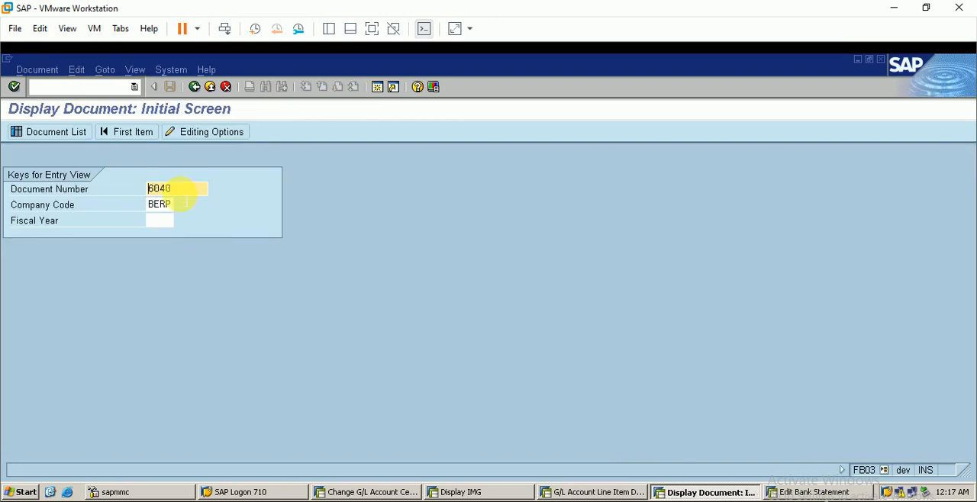
pyautogui.press('Return')
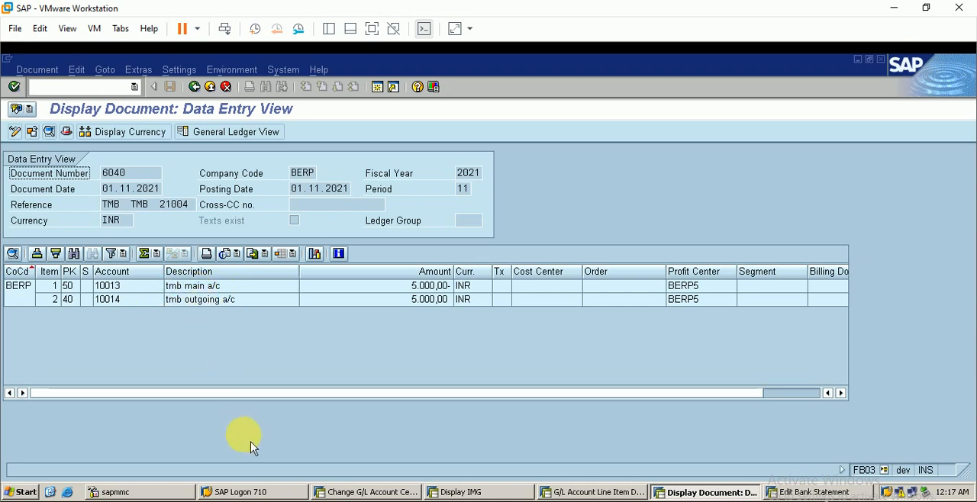
# Compare the posted document's lines with the reconciliation entry for payment in the brs tutorial Excel workbook and return to SAP.
pyautogui.click(286, 500)
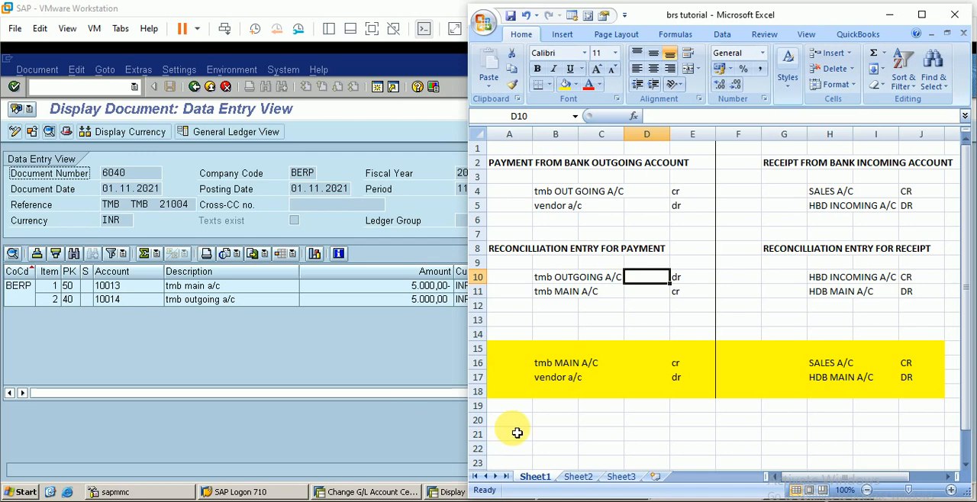
pyautogui.click(369, 448)
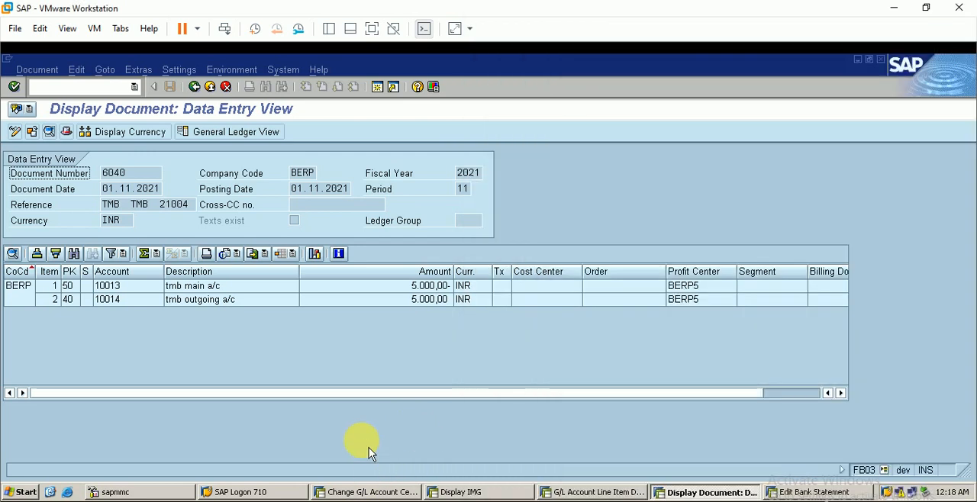
pyautogui.hotkey('alt', 'Tab')
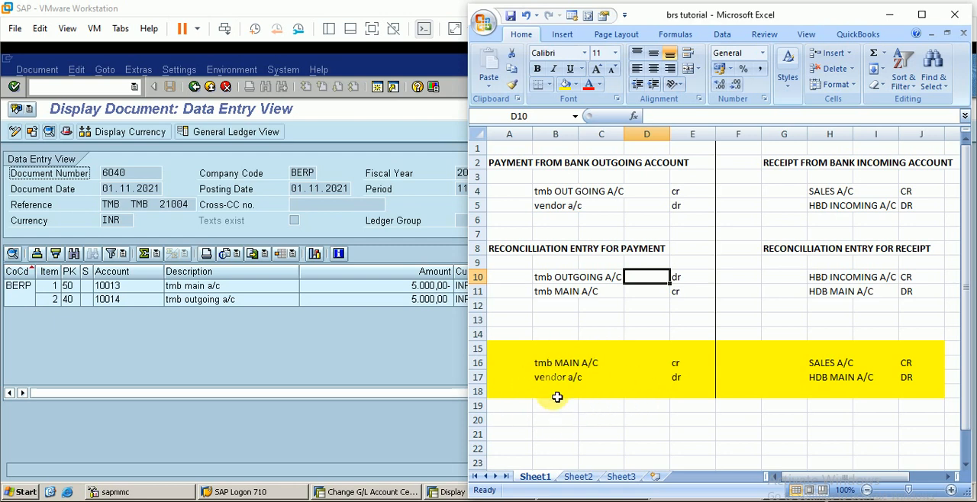
pyautogui.click(427, 411)
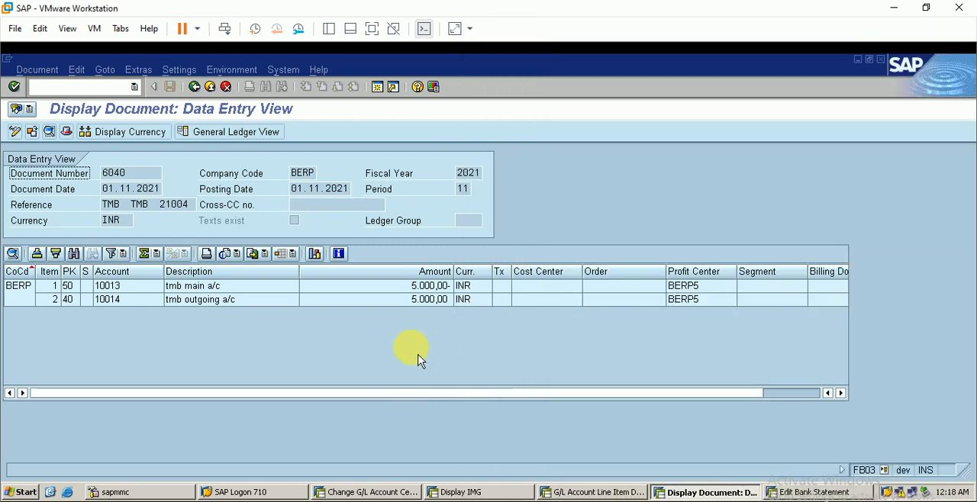